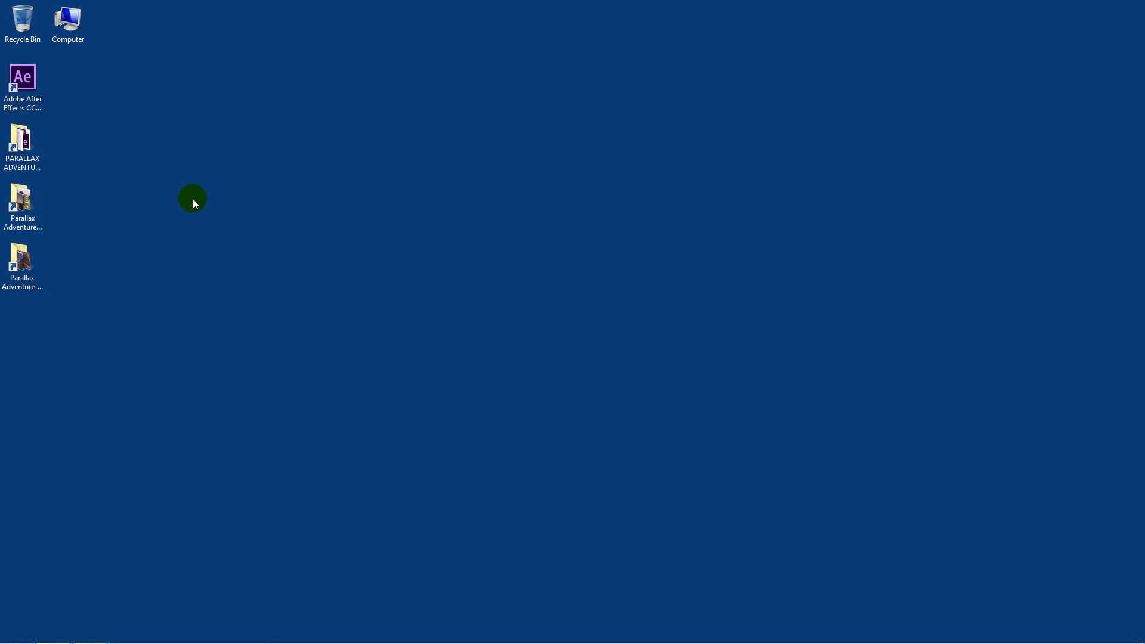
Check the contents of the PARALLAX ADVENTURE SLIDE SHOW desktop folder, close it, and launch After Effects with its start screen dismissed.
{"action": "double_click", "coordinate": [18, 141]}
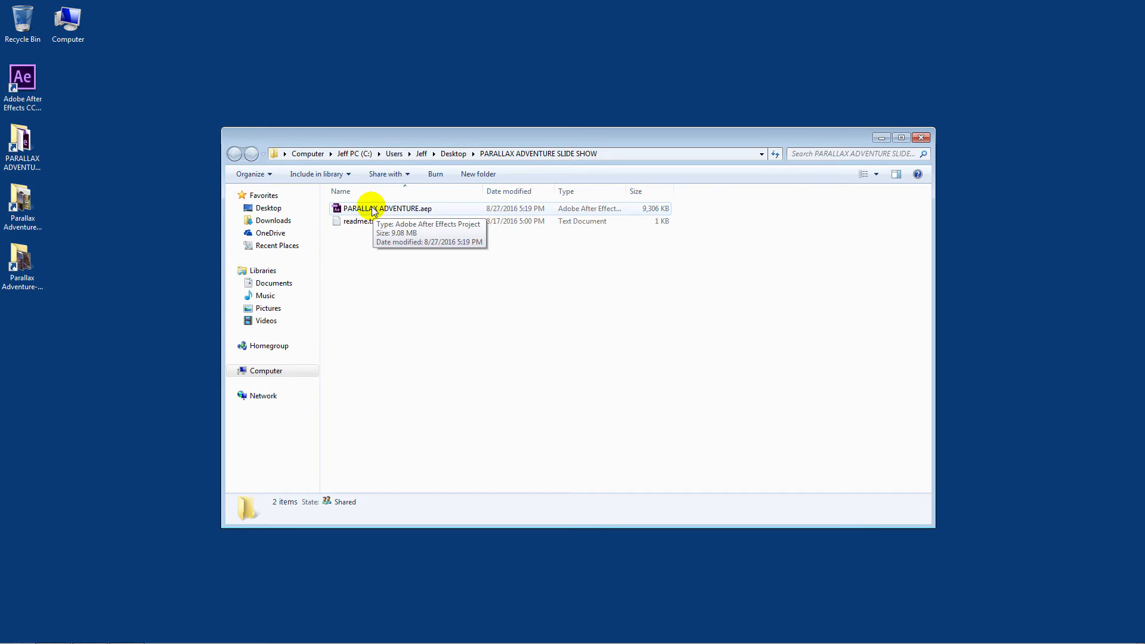
{"action": "left_click", "coordinate": [922, 138]}
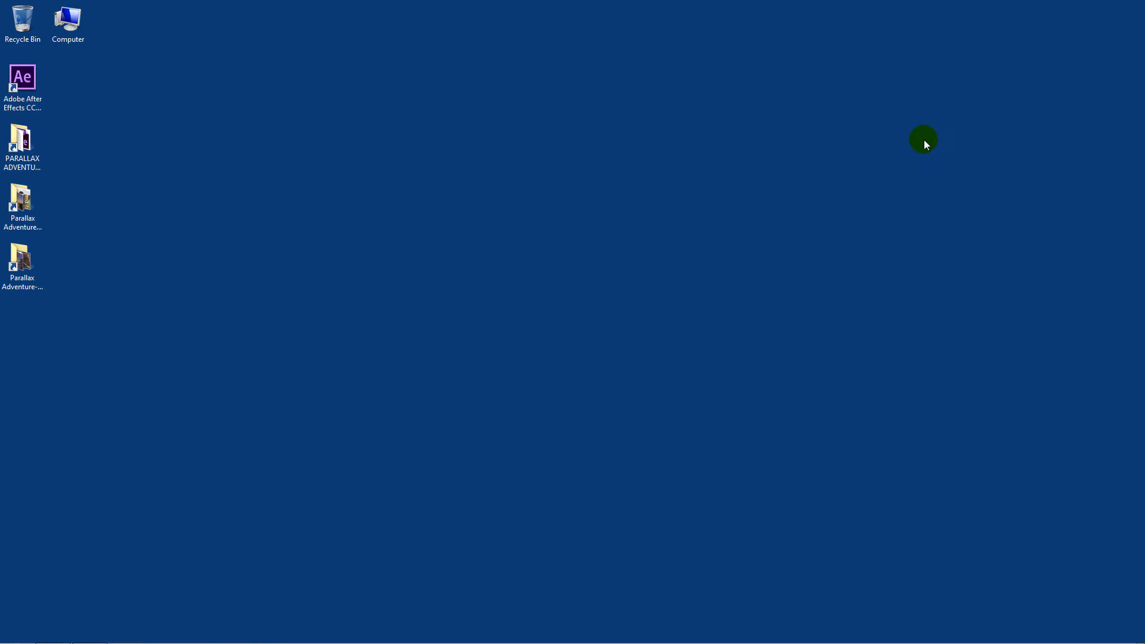
{"action": "double_click", "coordinate": [35, 80]}
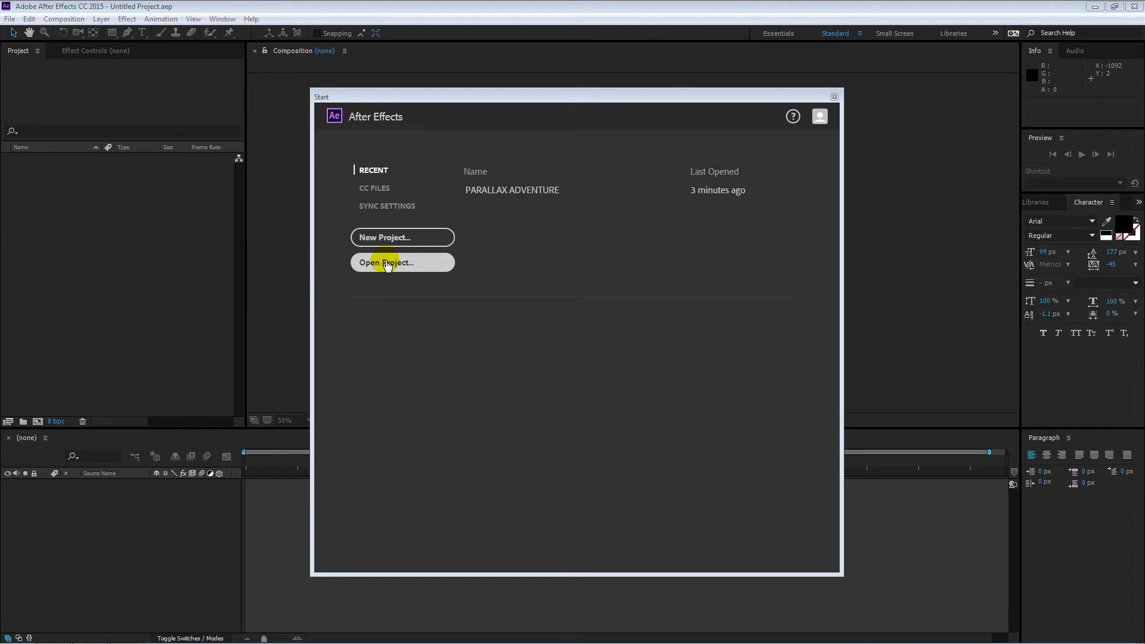
{"action": "left_click", "coordinate": [836, 99]}
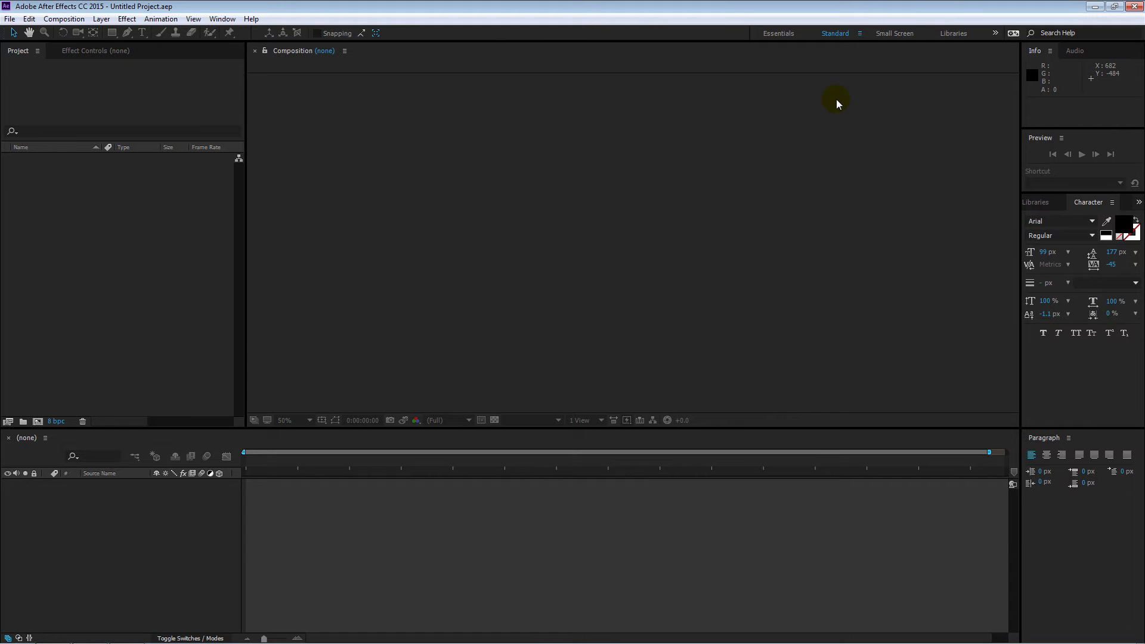
Open PARALLAX ADVENTURE.aep from the desktop's PARALLAX ADVENTURE SLIDE SHOW folder and accept the version conversion.
{"action": "left_click", "coordinate": [10, 19]}
{"action": "left_click", "coordinate": [27, 46]}
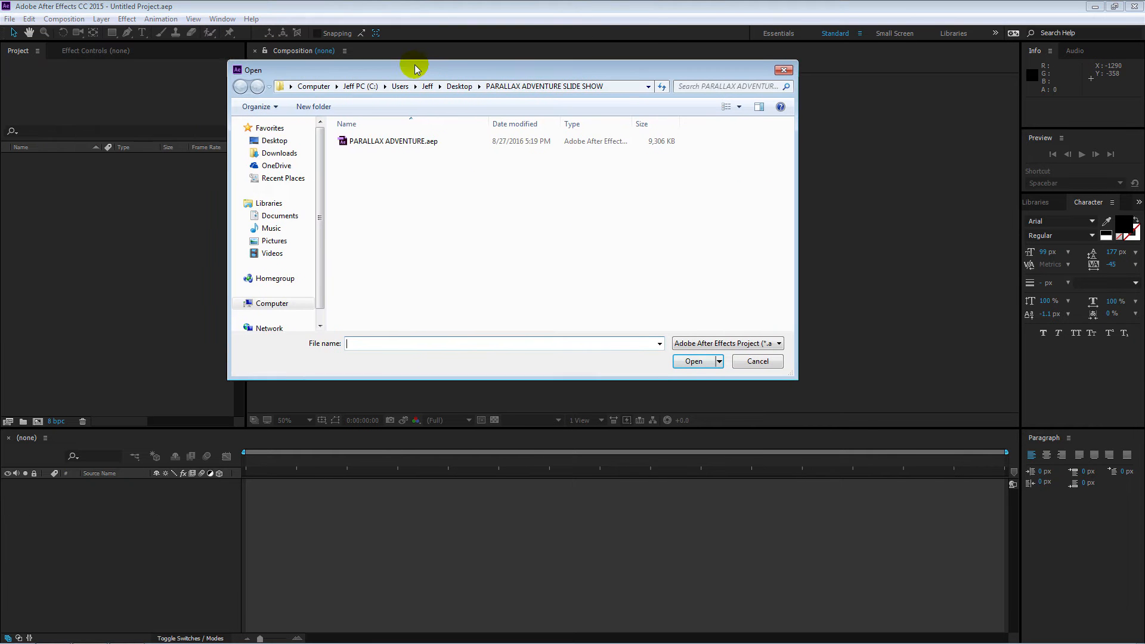
{"action": "left_click", "coordinate": [289, 149]}
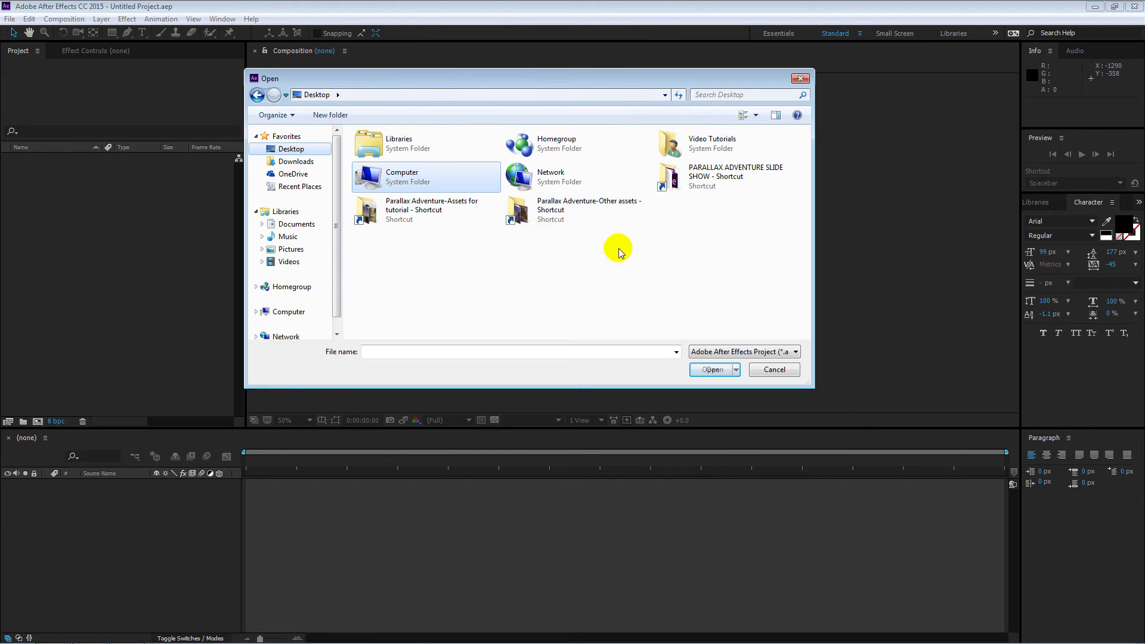
{"action": "left_click", "coordinate": [688, 175]}
{"action": "double_click", "coordinate": [687, 174]}
{"action": "double_click", "coordinate": [381, 150]}
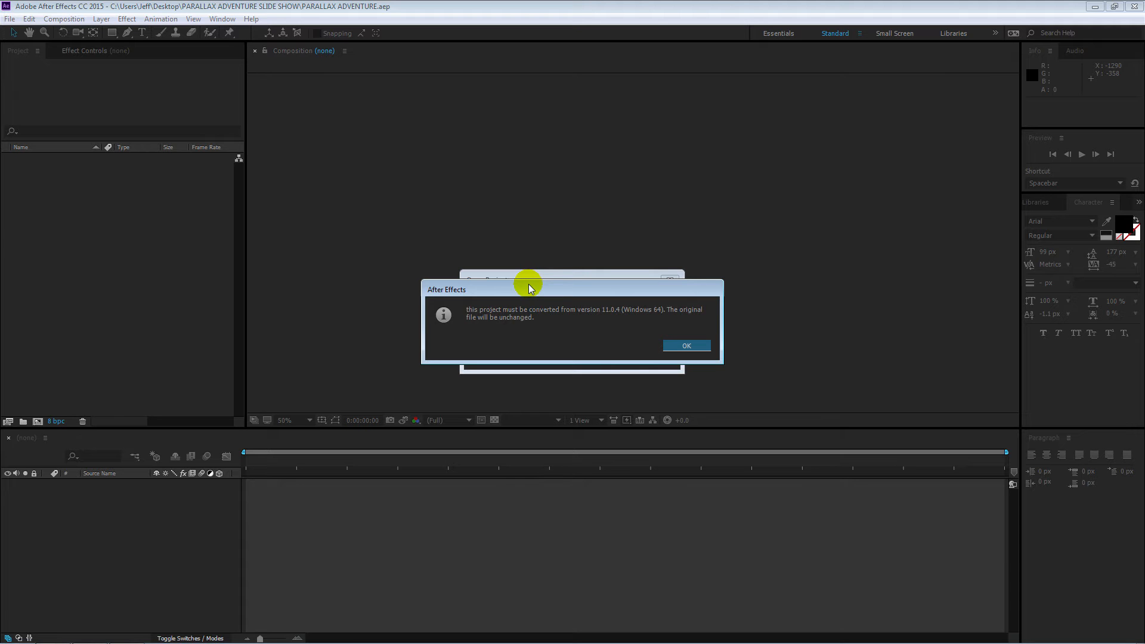
{"action": "left_click", "coordinate": [681, 344]}
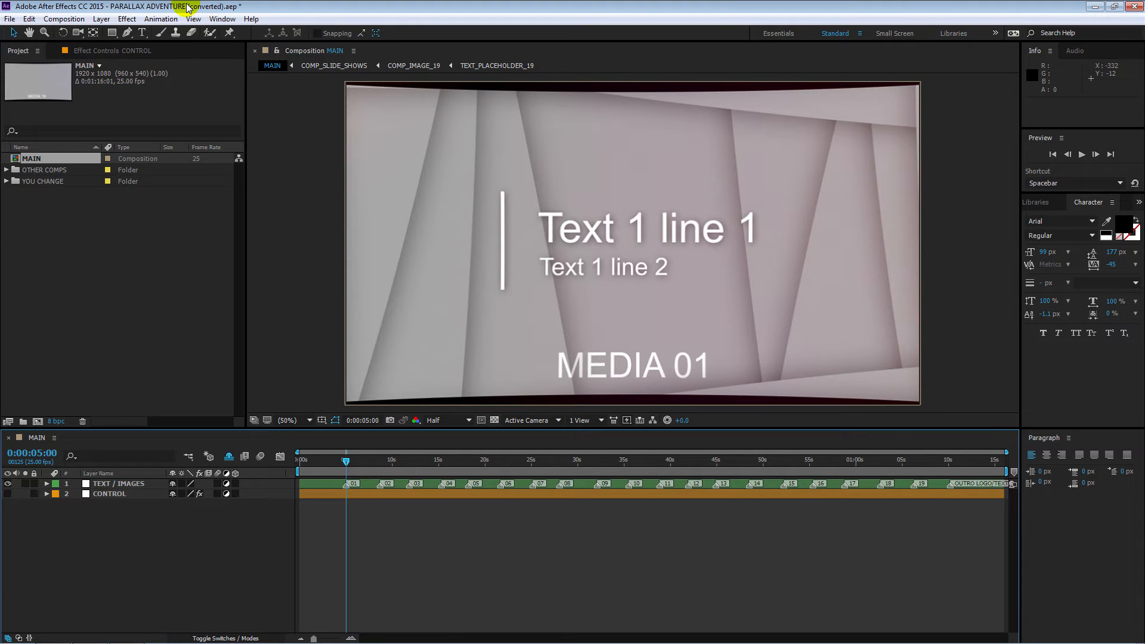
Save the converted project to the desktop under the new name My slide show.
{"action": "left_click", "coordinate": [10, 19]}
{"action": "mouse_move", "coordinate": [206, 143]}
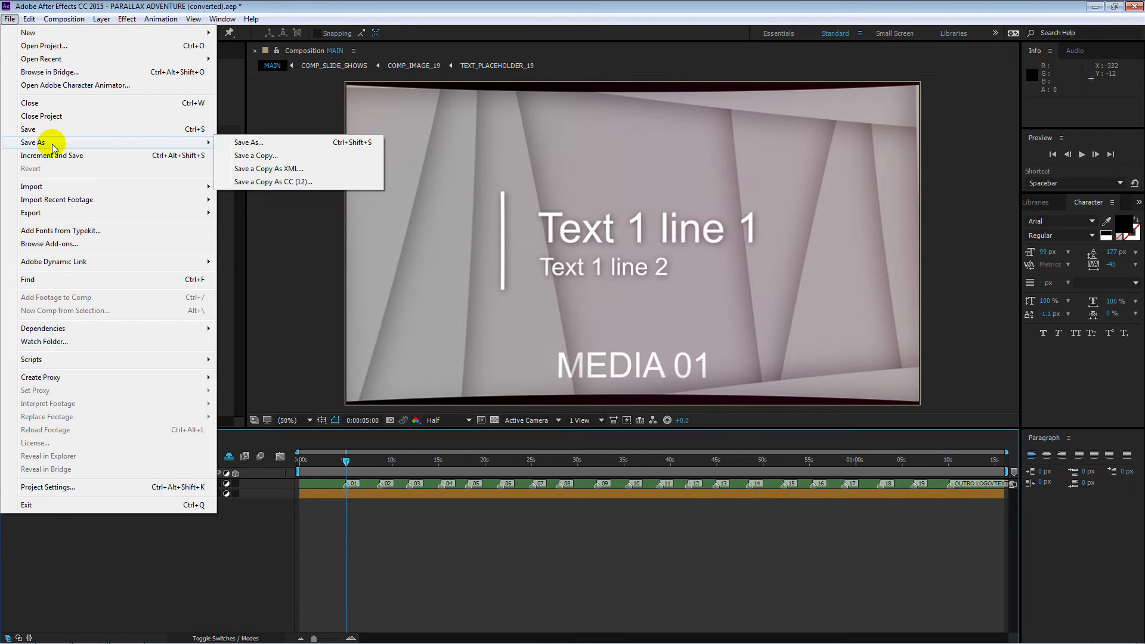
{"action": "left_click", "coordinate": [288, 144]}
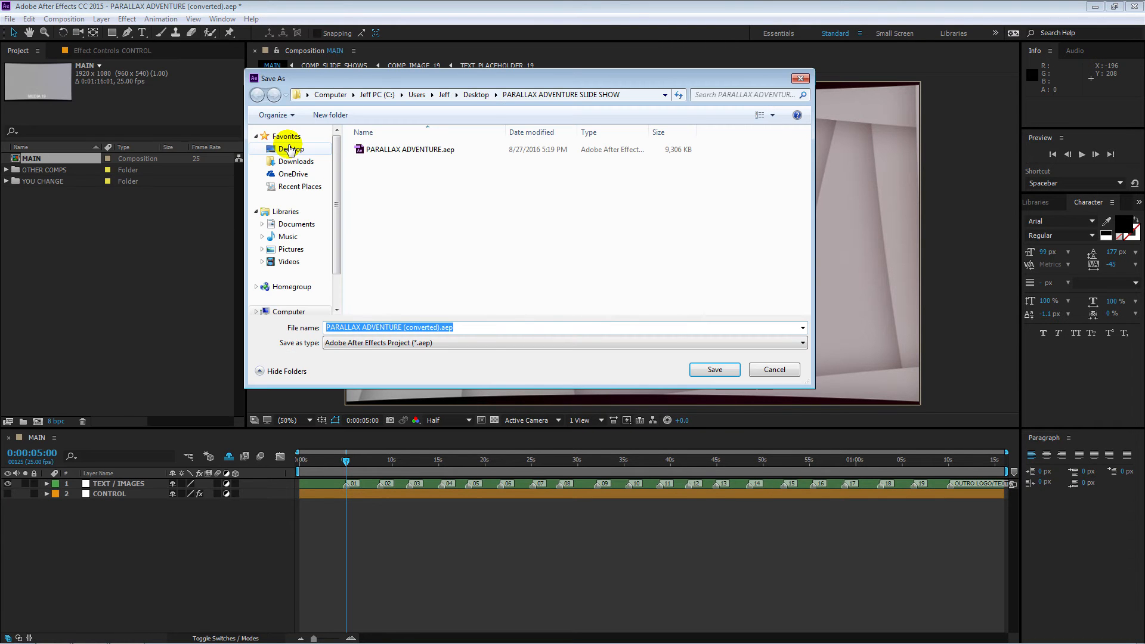
{"action": "left_click", "coordinate": [290, 149]}
{"action": "left_click", "coordinate": [411, 328]}
{"action": "left_click", "coordinate": [439, 329]}
{"action": "left_click_drag", "start_coordinate": [440, 328], "coordinate": [310, 304]}
{"action": "type", "text": "My slide show"}
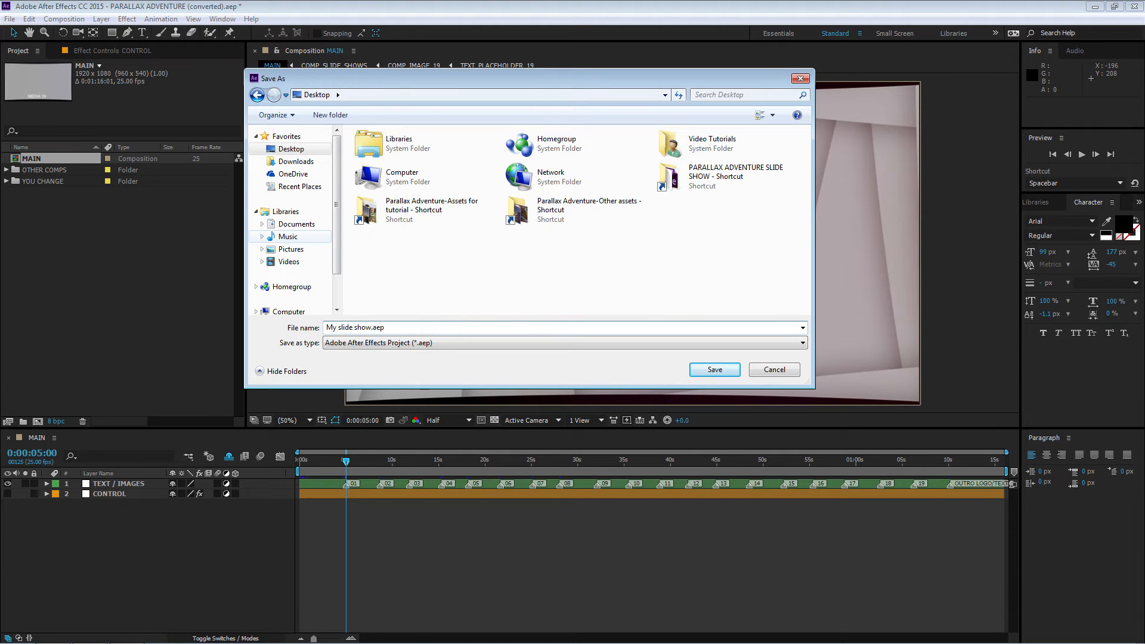
{"action": "key", "text": "Return"}
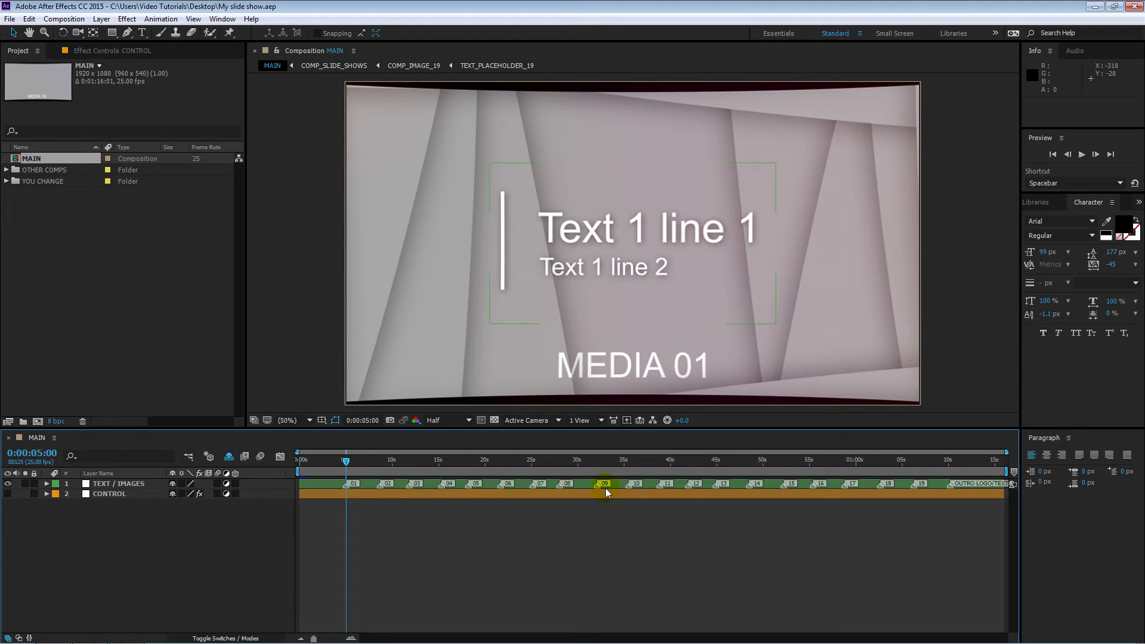
Step back and forth through the slide markers in the MAIN timeline to examine the placeholders, returning to the first marker at 0:00:05:00.
{"action": "left_click", "coordinate": [392, 511]}
{"action": "key", "text": "k"}
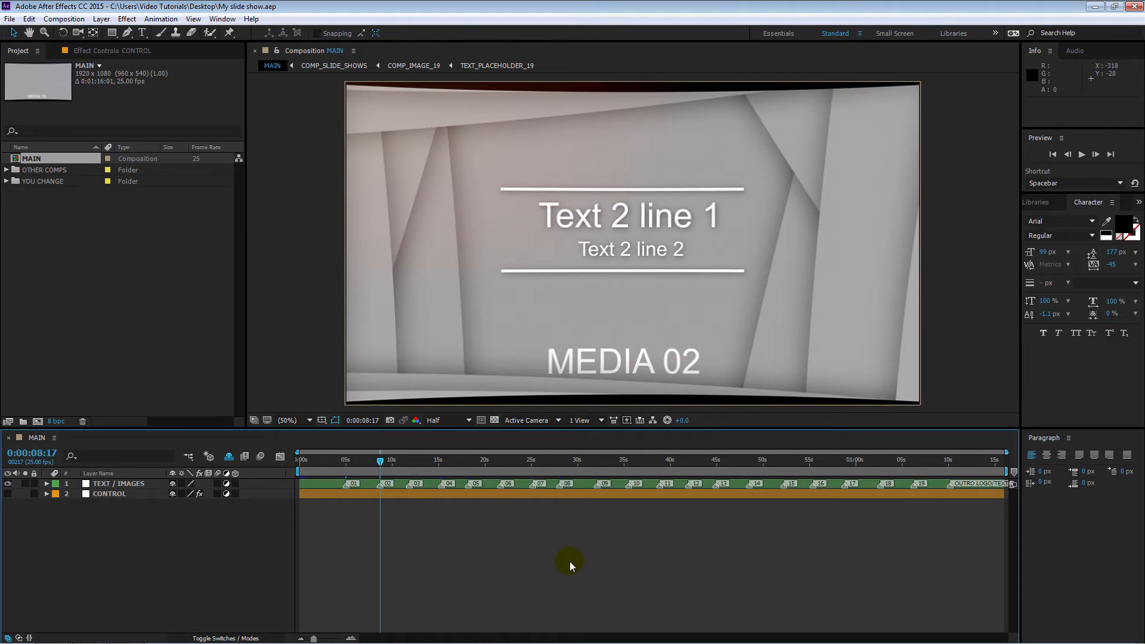
{"action": "key", "text": "k"}
{"action": "key", "text": "k"}
{"action": "key", "text": "j"}
{"action": "key", "text": "j"}
{"action": "key", "text": "k"}
{"action": "key", "text": "k"}
{"action": "key", "text": "k"}
{"action": "key", "text": "k"}
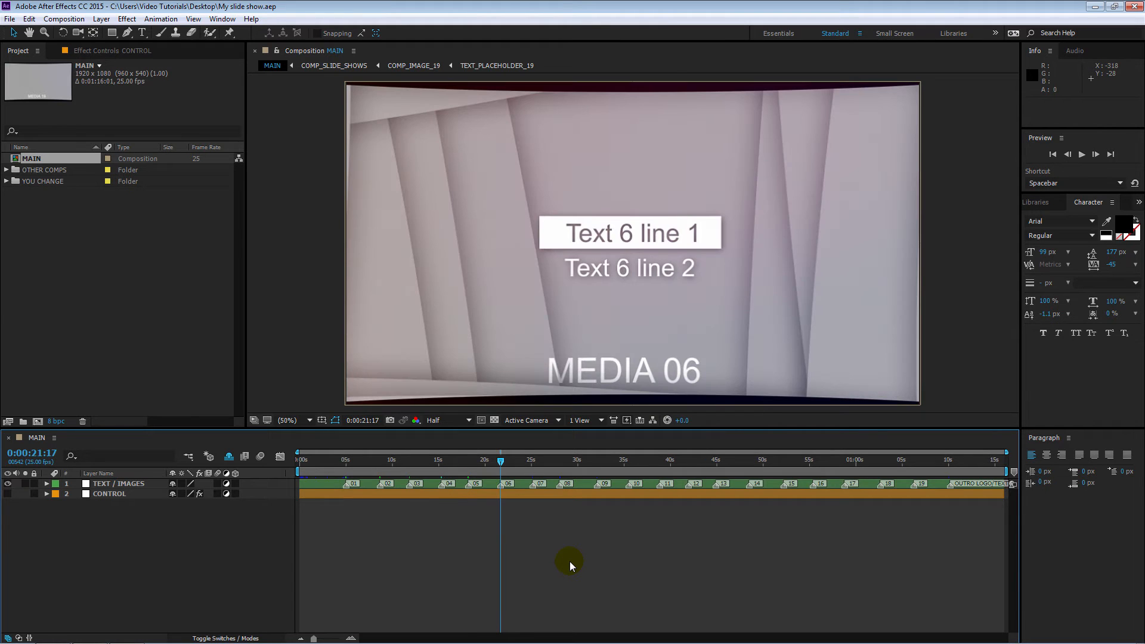
{"action": "left_click_drag", "start_coordinate": [500, 461], "coordinate": [344, 461]}
{"action": "left_click", "coordinate": [299, 462]}
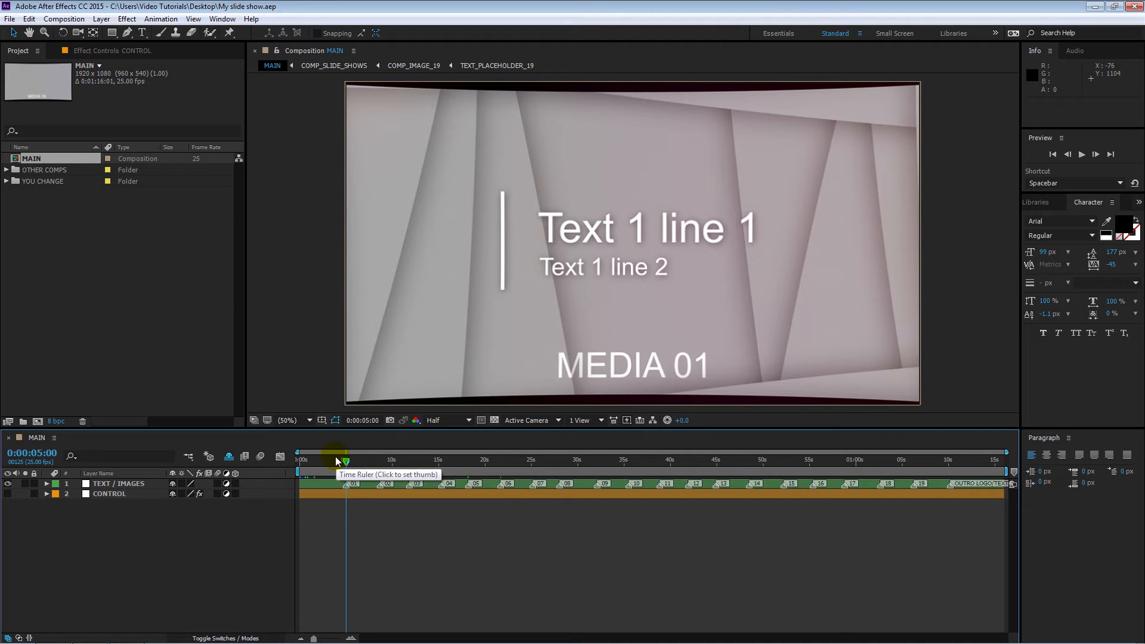
Start a file import and browse through the desktop to the Parallax Adventure-Assets for tutorial folder.
{"action": "left_click", "coordinate": [9, 18]}
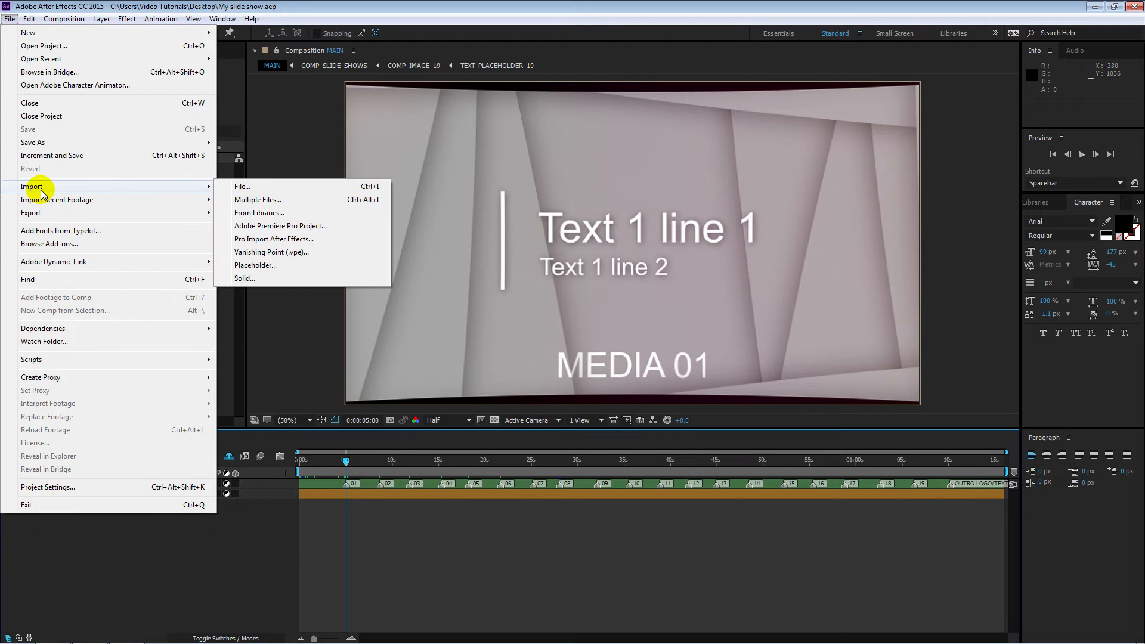
{"action": "left_click", "coordinate": [274, 123]}
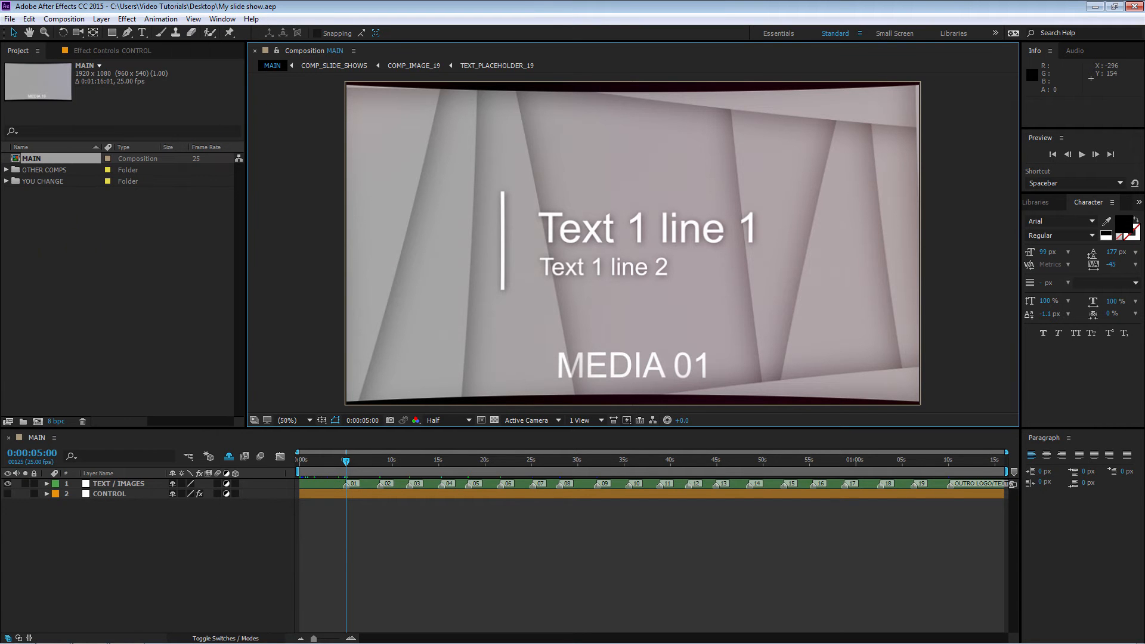
{"action": "double_click", "coordinate": [71, 246]}
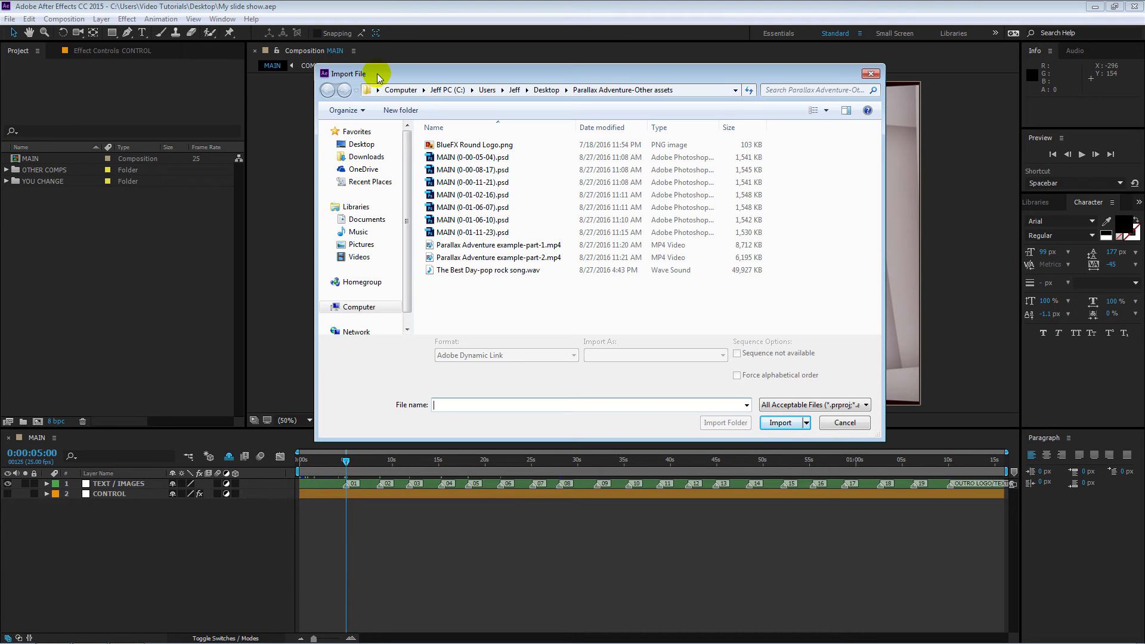
{"action": "left_click", "coordinate": [367, 145]}
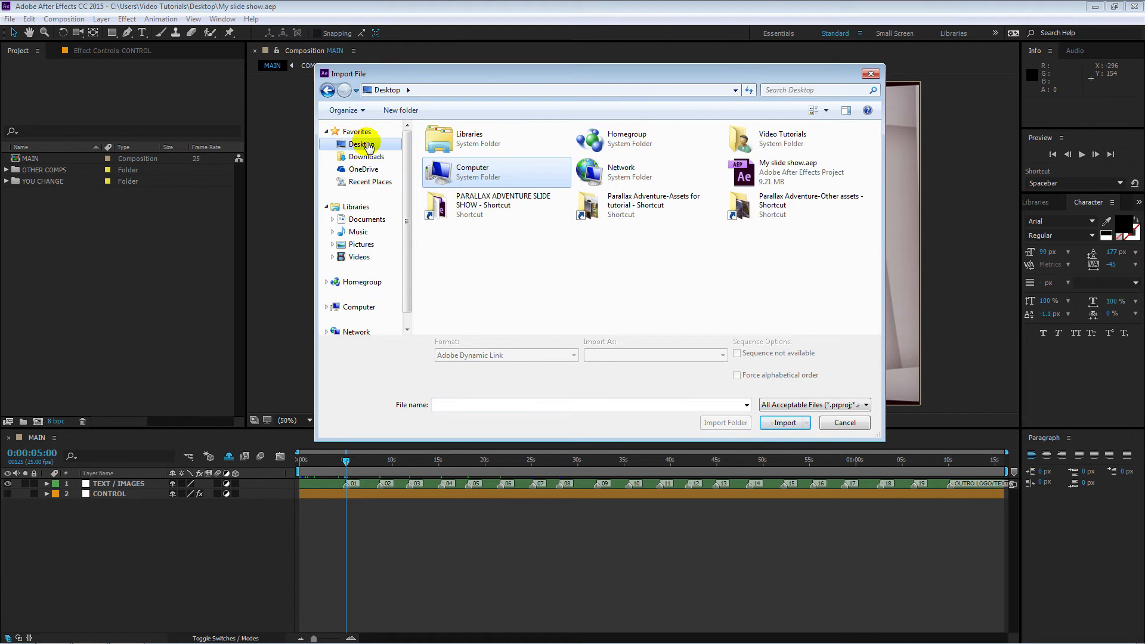
{"action": "double_click", "coordinate": [594, 205]}
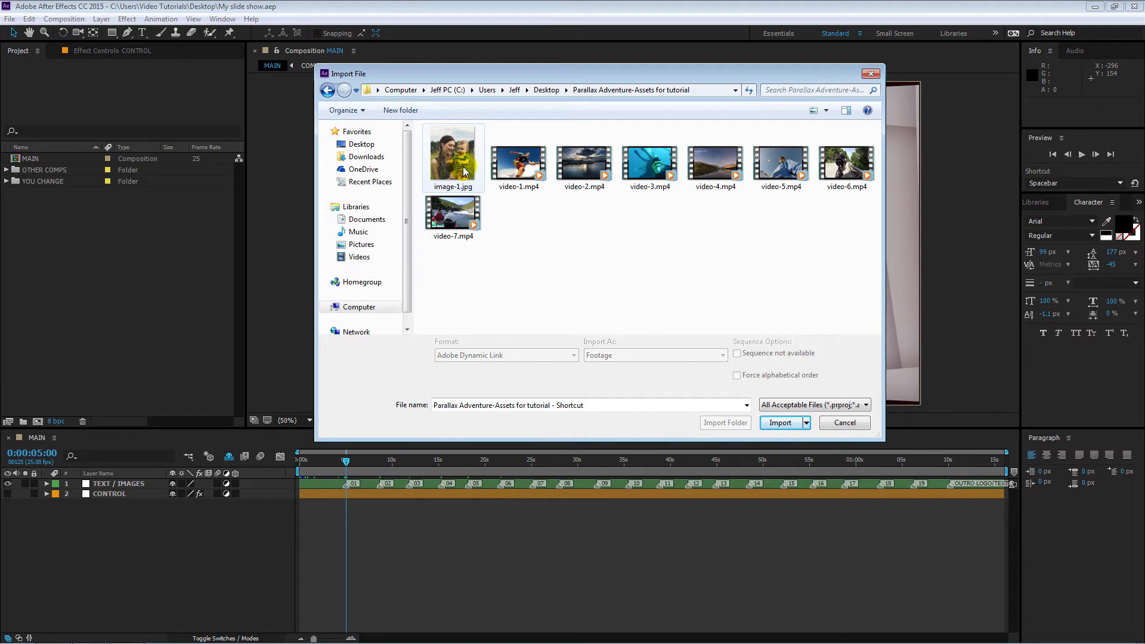
{"action": "left_click", "coordinate": [523, 170]}
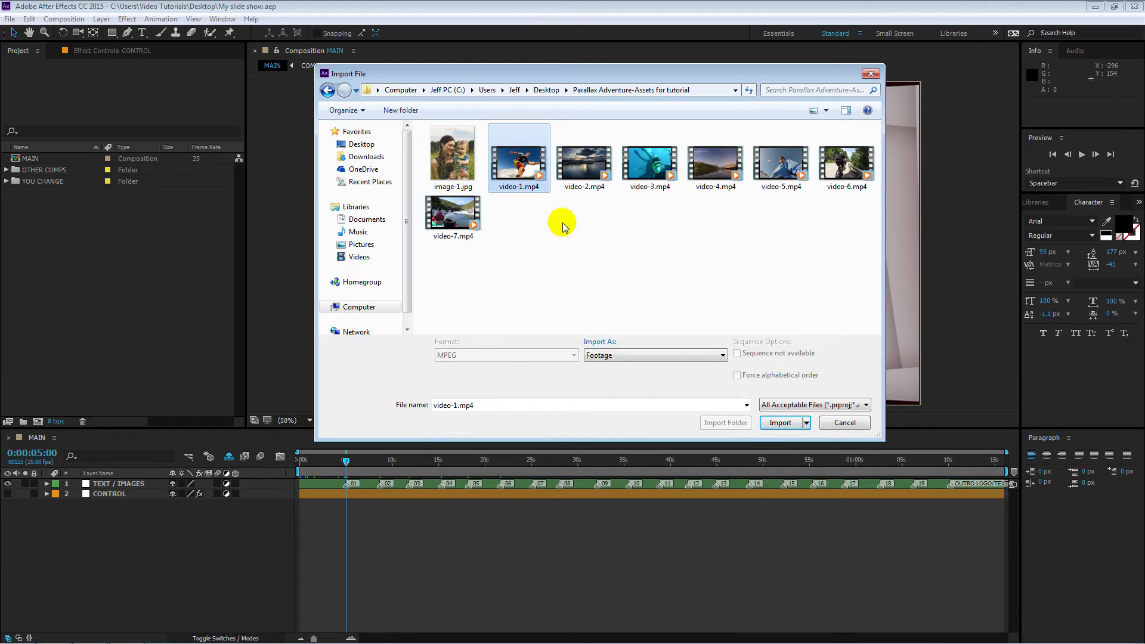
{"action": "left_click", "coordinate": [656, 177], "text": "ctrl"}
{"action": "left_click", "coordinate": [777, 174], "text": "ctrl"}
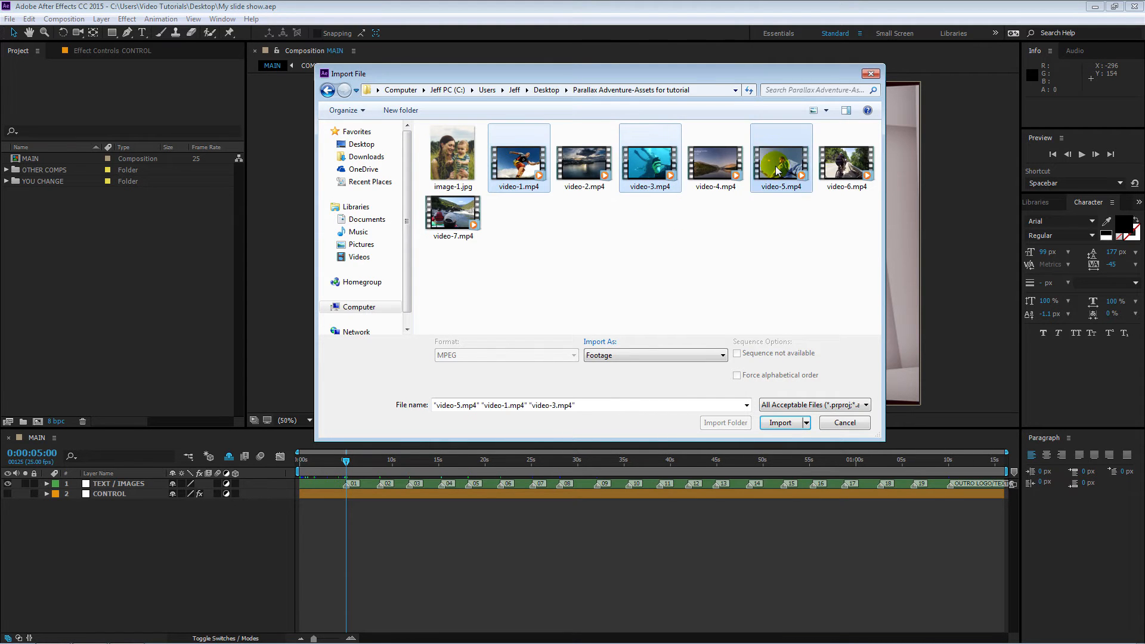
{"action": "left_click", "coordinate": [701, 275]}
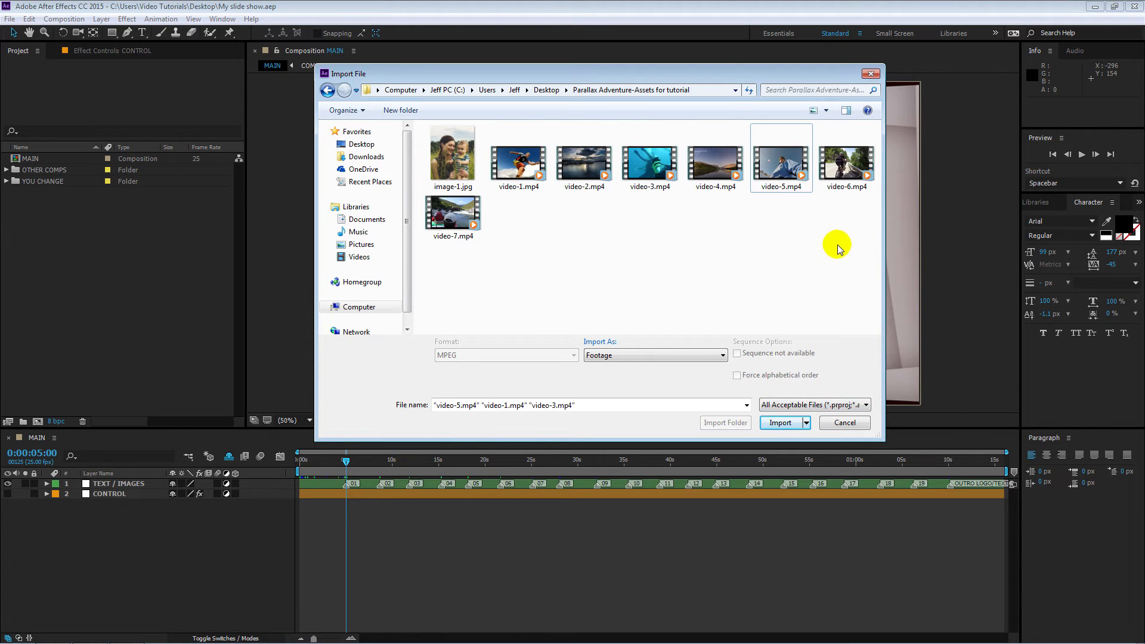
{"action": "left_click_drag", "start_coordinate": [851, 240], "coordinate": [425, 128]}
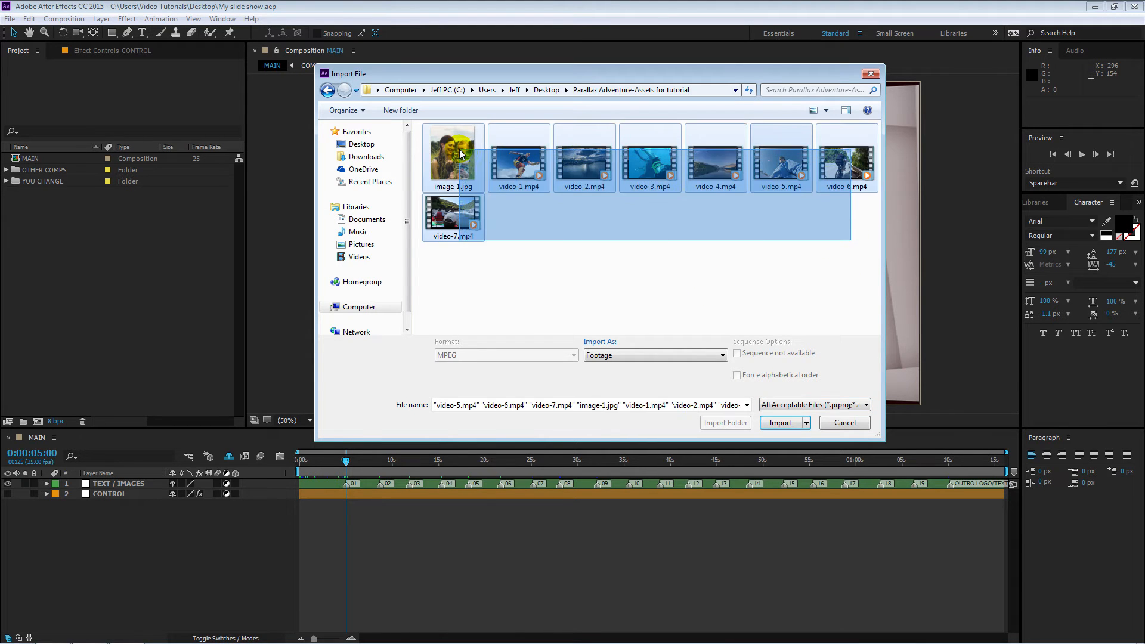
{"action": "left_click", "coordinate": [521, 245]}
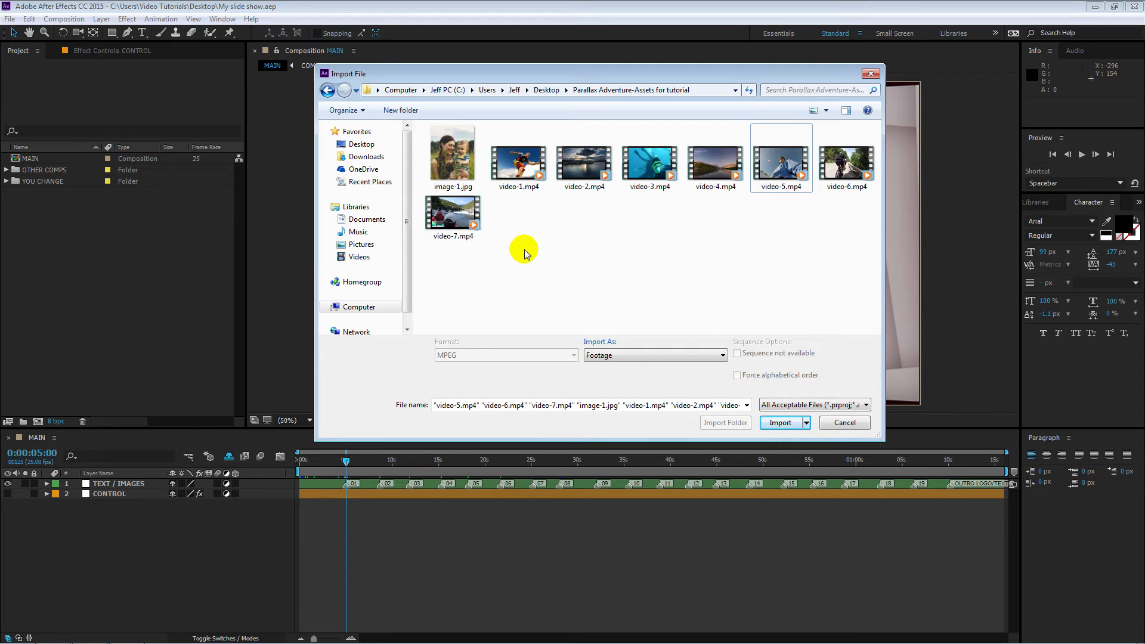
Import the entire Parallax Adventure-Assets for tutorial folder into the project and check the files inside it.
{"action": "left_click", "coordinate": [548, 91]}
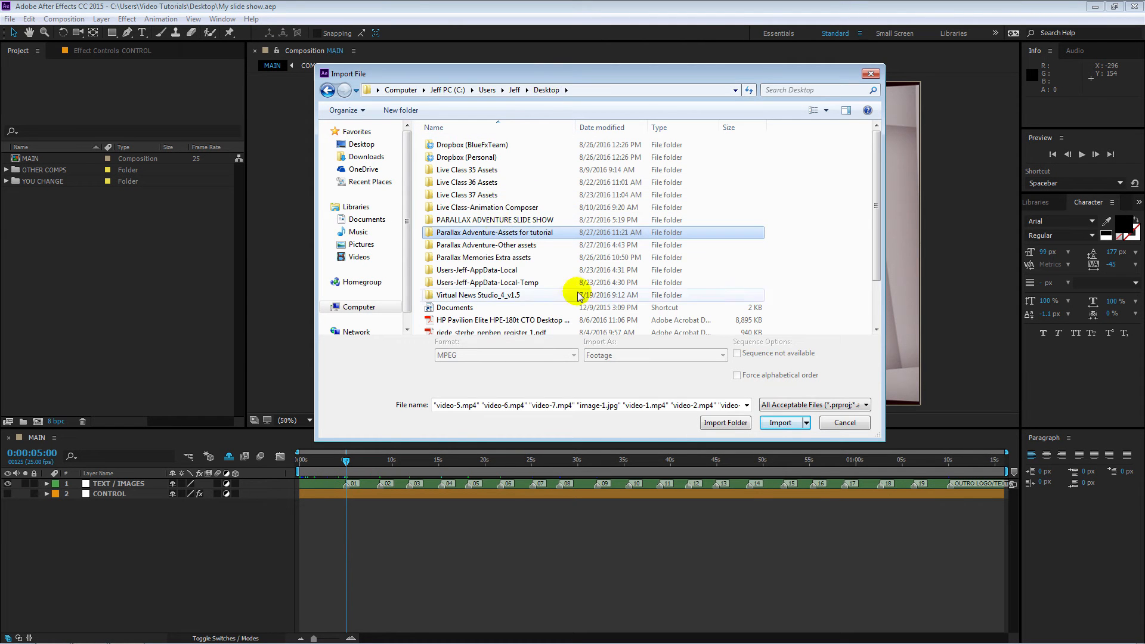
{"action": "left_click", "coordinate": [727, 421]}
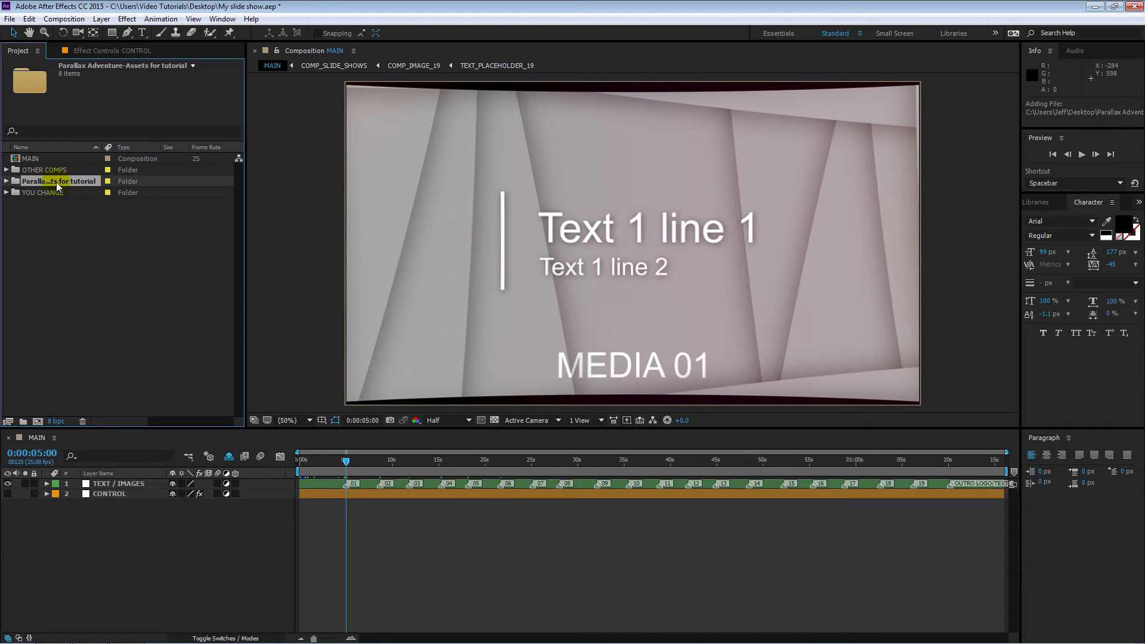
{"action": "left_click", "coordinate": [5, 181]}
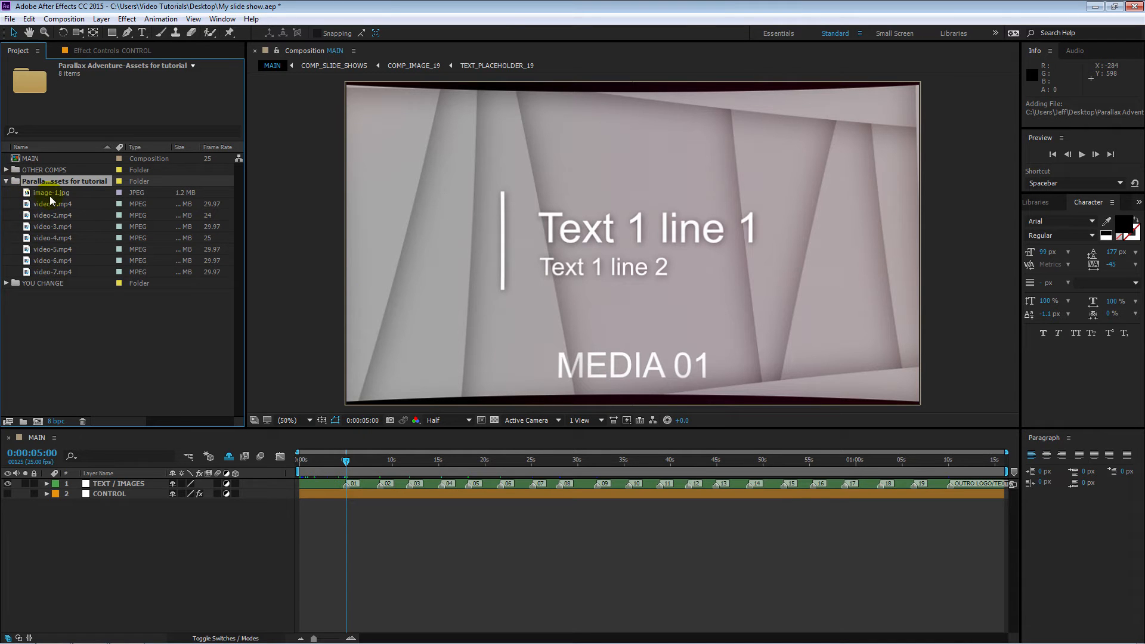
{"action": "left_click", "coordinate": [6, 181]}
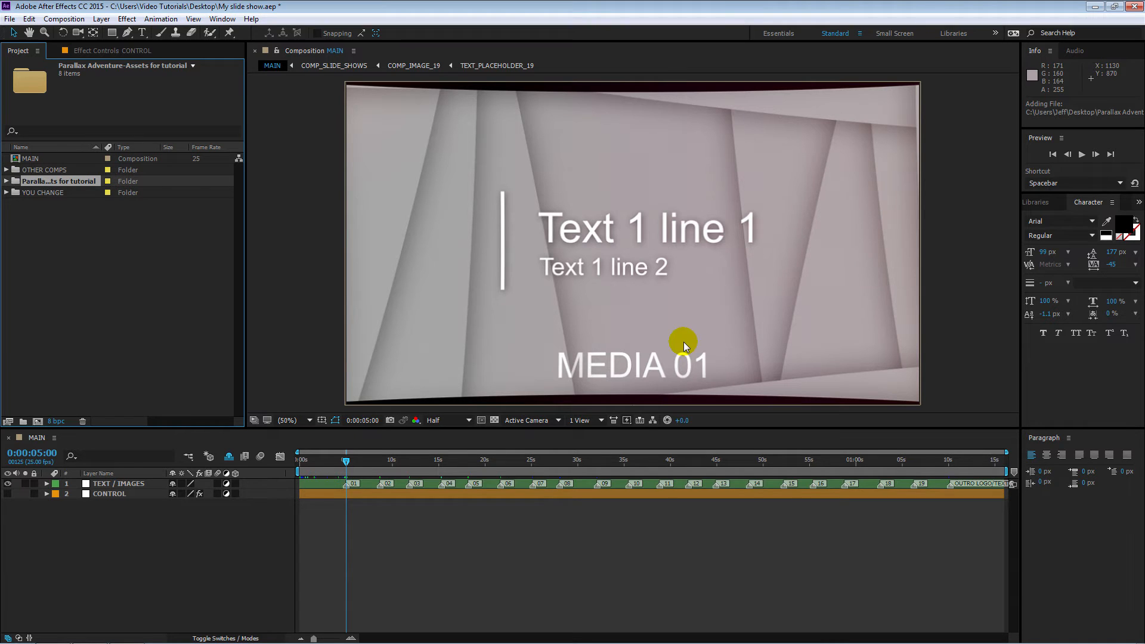
Open all media placeholder compositions from MEDIA_1 to MEDIA_19 in the YOU CHANGE folder and bring MEDIA_1 to the front.
{"action": "left_click", "coordinate": [6, 193]}
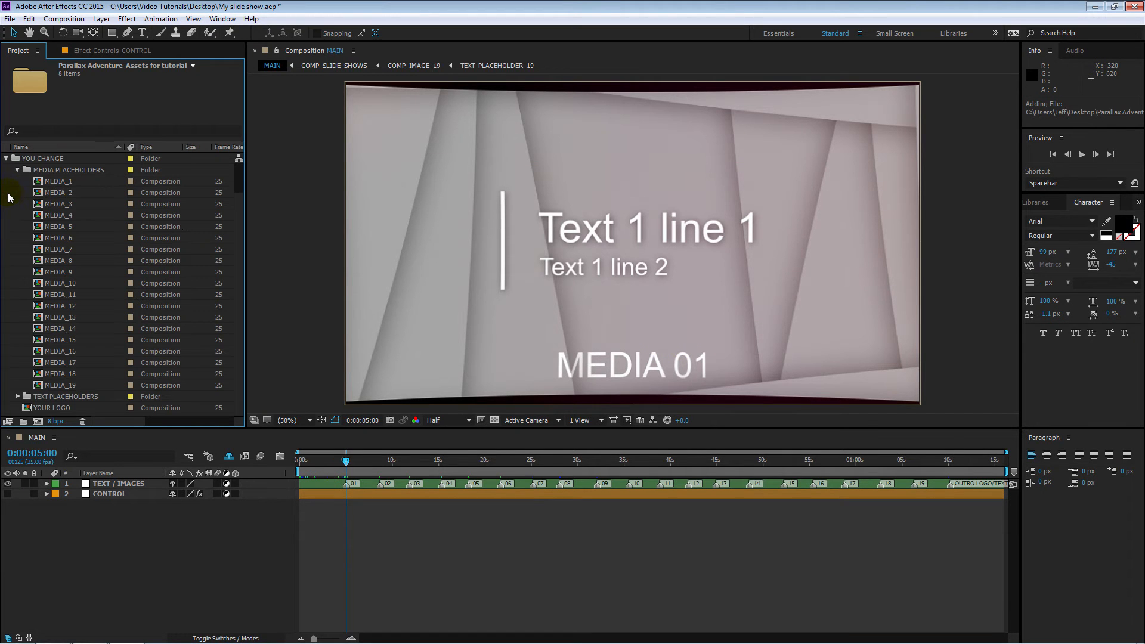
{"action": "left_click", "coordinate": [40, 183]}
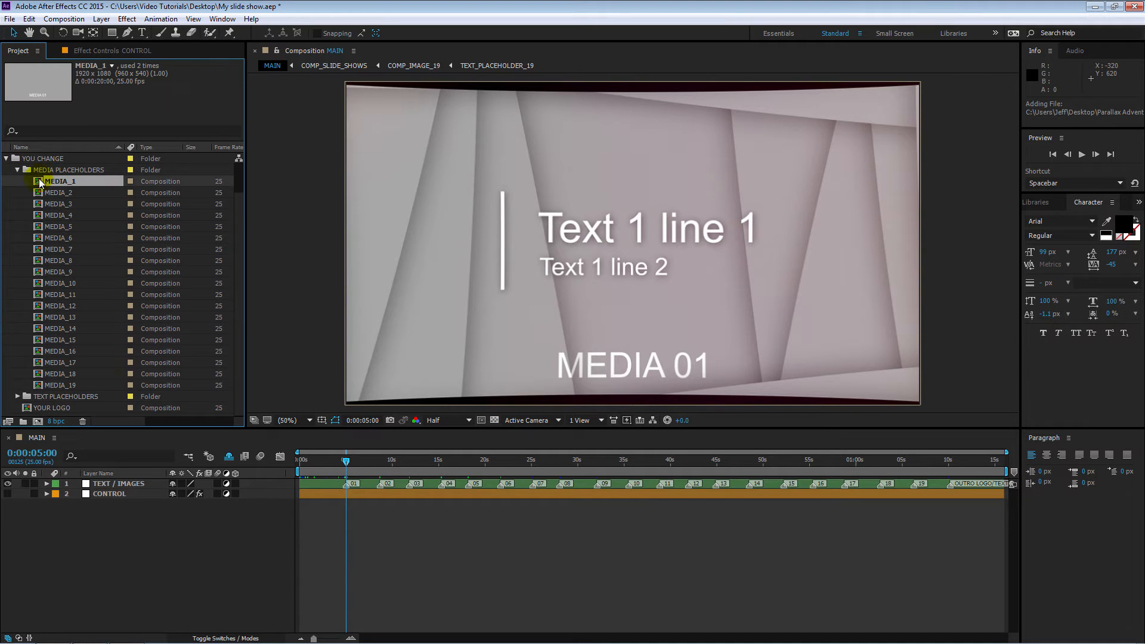
{"action": "left_click", "coordinate": [50, 382], "text": "shift"}
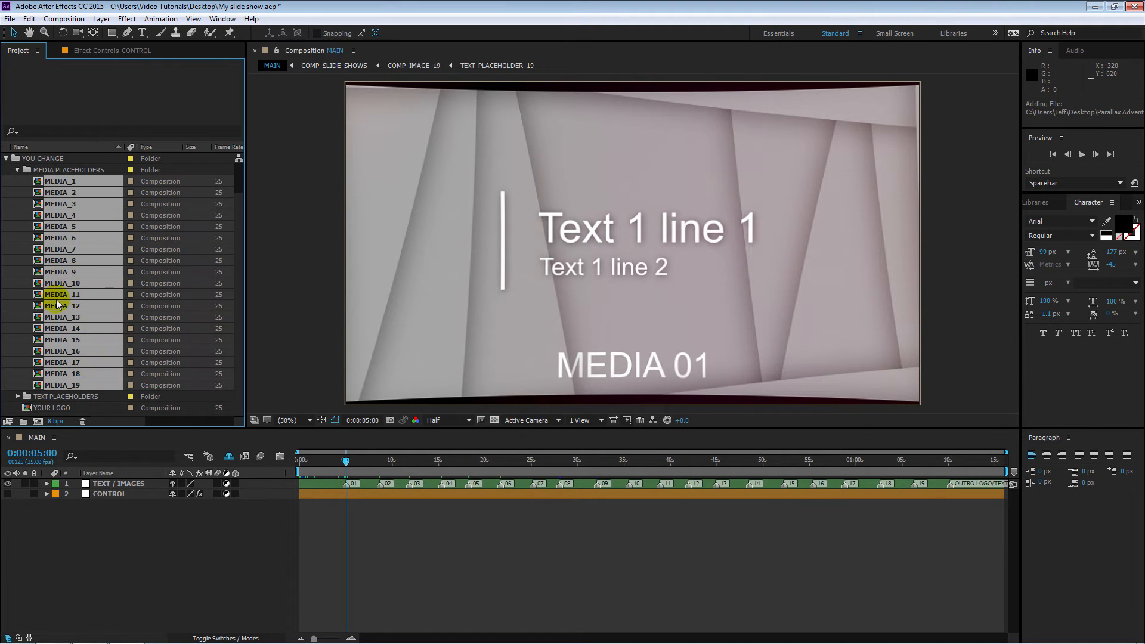
{"action": "double_click", "coordinate": [88, 271]}
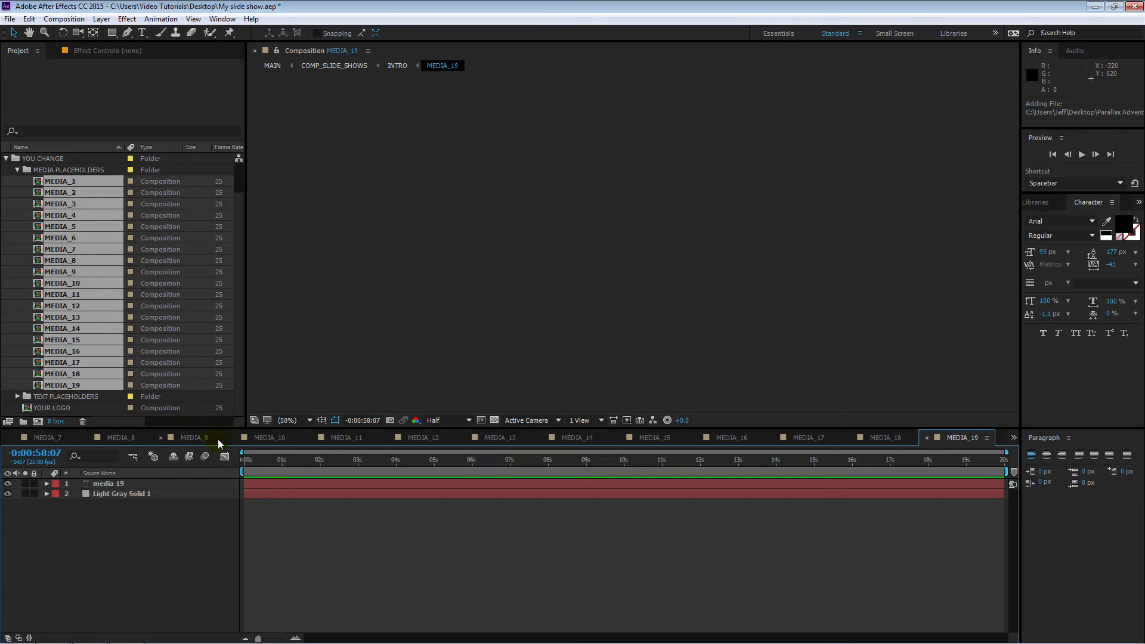
{"action": "left_click", "coordinate": [1014, 439]}
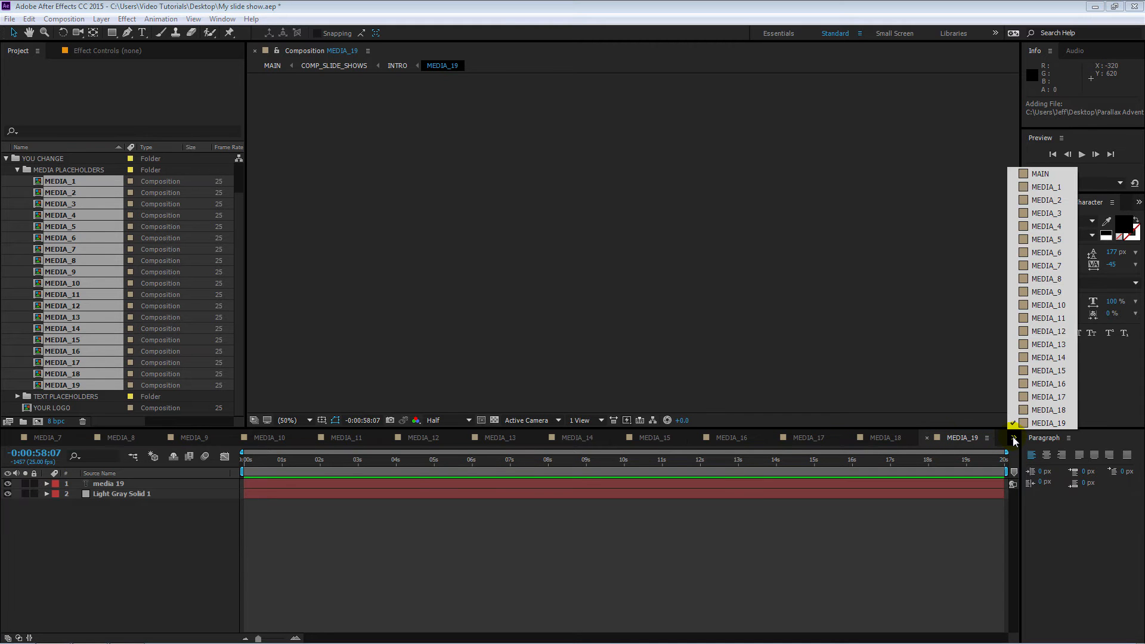
{"action": "left_click", "coordinate": [1040, 188]}
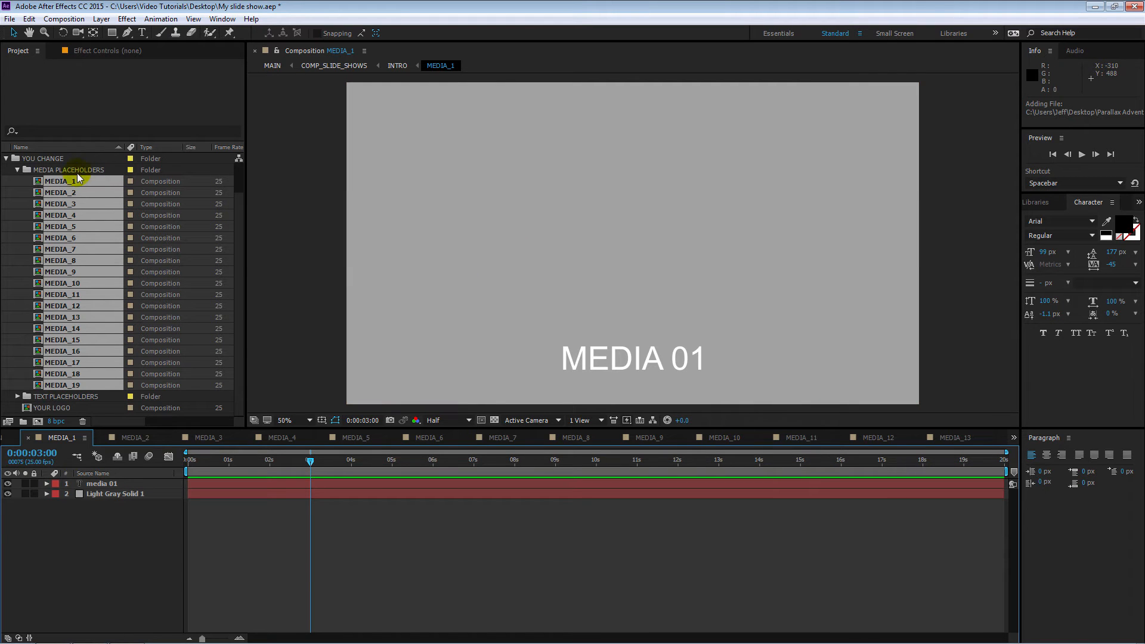
Place video-1.mp4 from the tutorial assets folder into the MEDIA_1 composition and check it on the first slide in MAIN.
{"action": "left_click", "coordinate": [18, 171]}
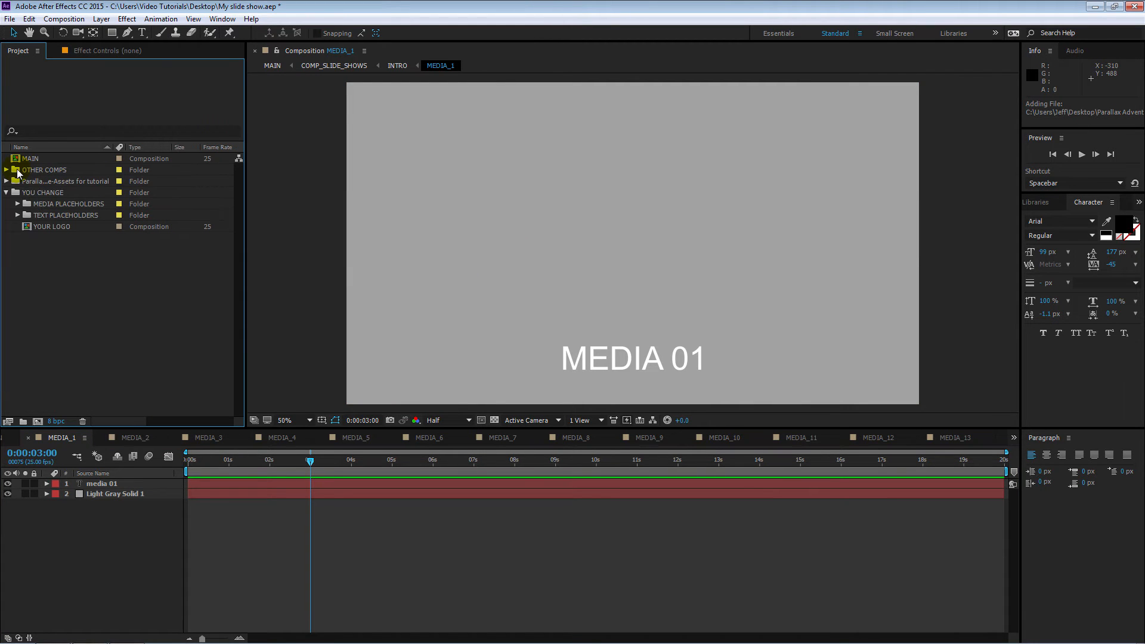
{"action": "left_click", "coordinate": [7, 181]}
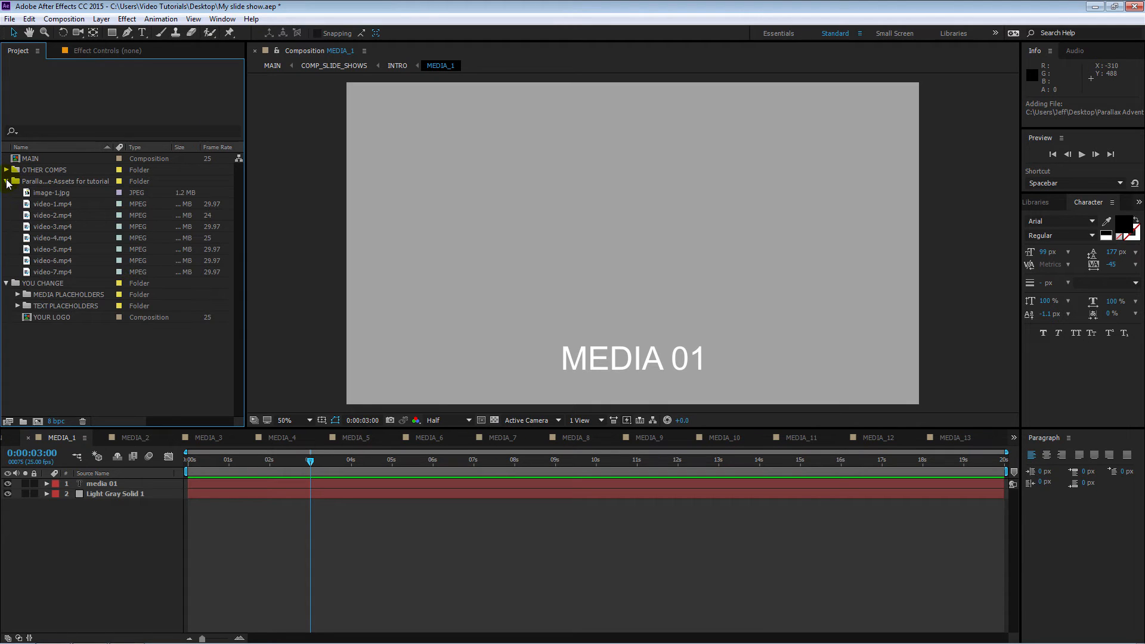
{"action": "left_click", "coordinate": [40, 204]}
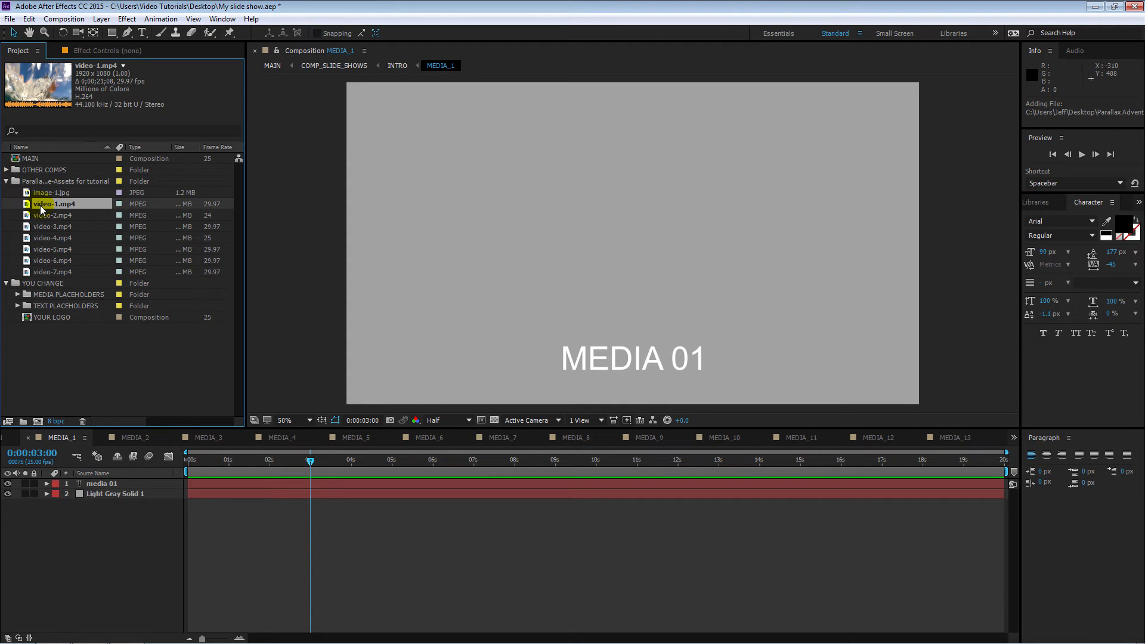
{"action": "left_click_drag", "start_coordinate": [40, 205], "coordinate": [632, 245]}
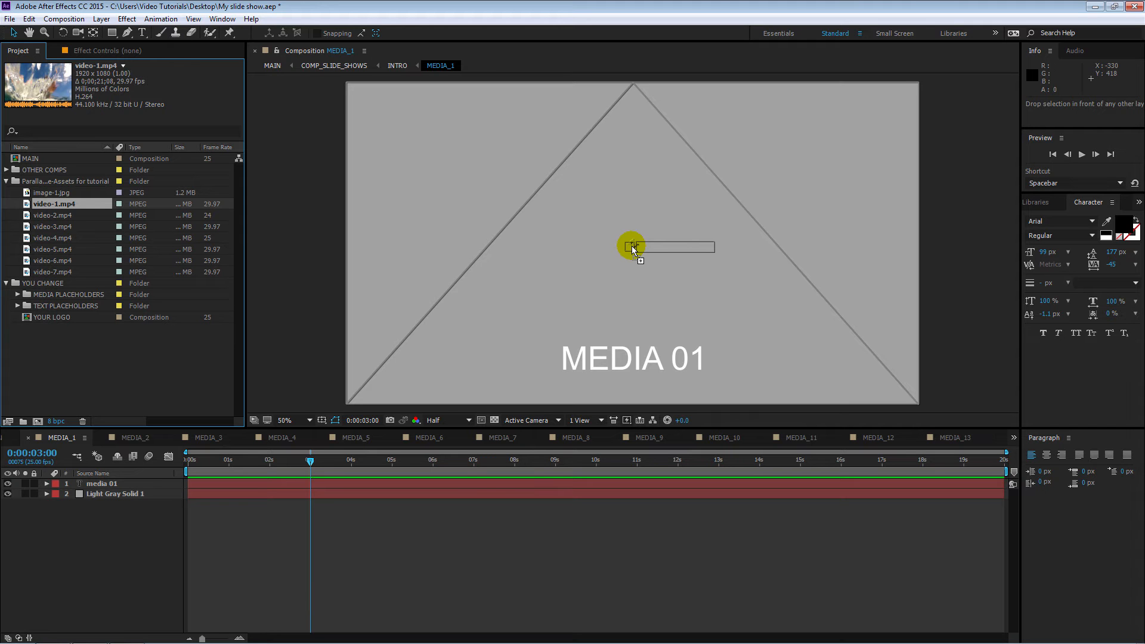
{"action": "left_click_drag", "start_coordinate": [631, 246], "coordinate": [632, 245]}
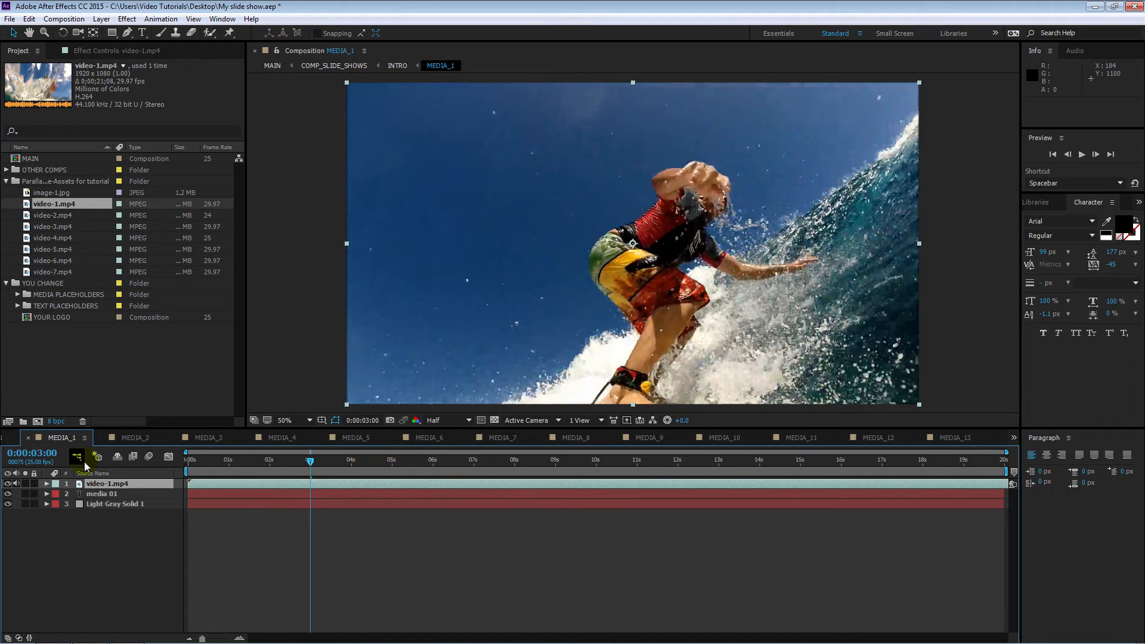
{"action": "left_click", "coordinate": [9, 439]}
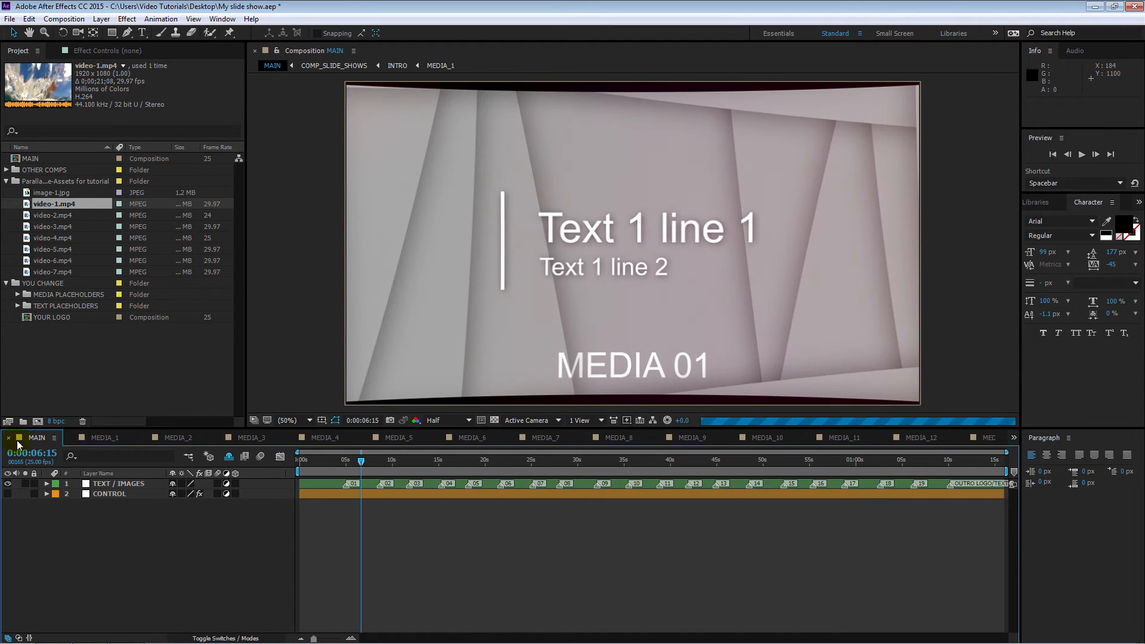
{"action": "left_click_drag", "start_coordinate": [359, 466], "coordinate": [337, 459]}
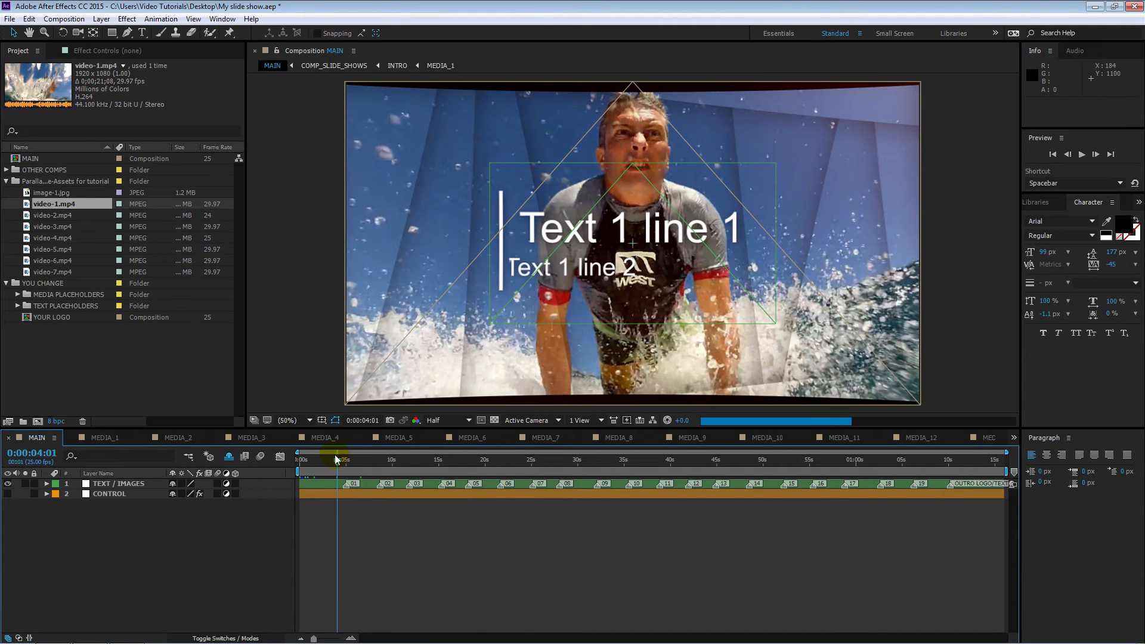
Trim the start of the video-1.mp4 layer in MEDIA_1 to 0:00:02:16 and slide the layer back to the composition's beginning.
{"action": "left_click", "coordinate": [102, 437]}
{"action": "left_click", "coordinate": [265, 462]}
{"action": "left_click_drag", "start_coordinate": [264, 462], "coordinate": [296, 463]}
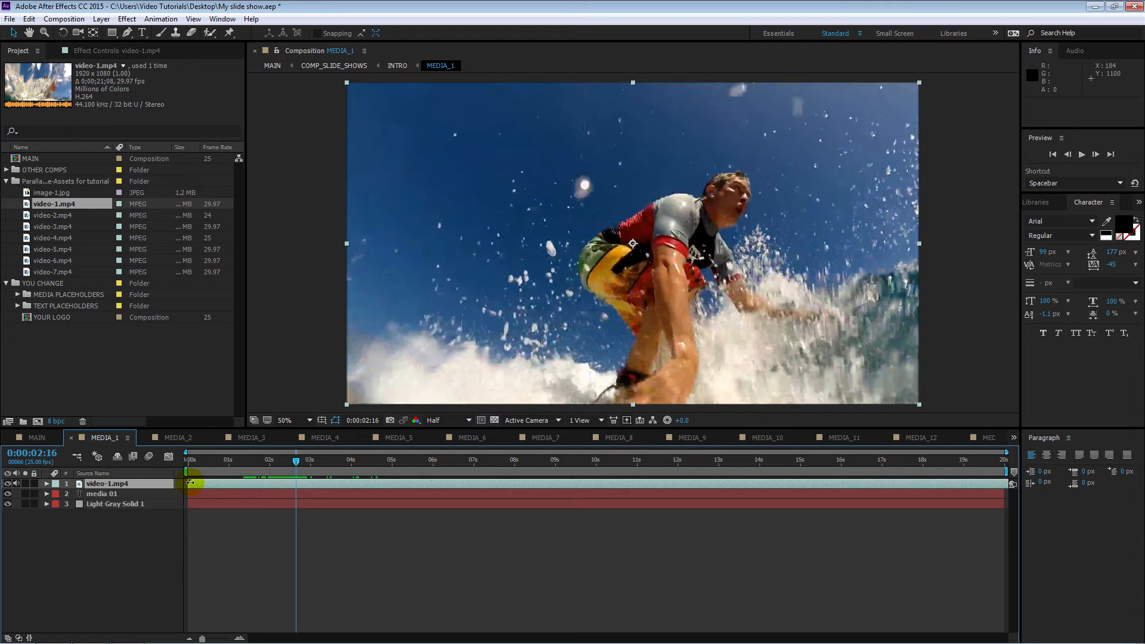
{"action": "left_click_drag", "start_coordinate": [187, 483], "coordinate": [296, 487]}
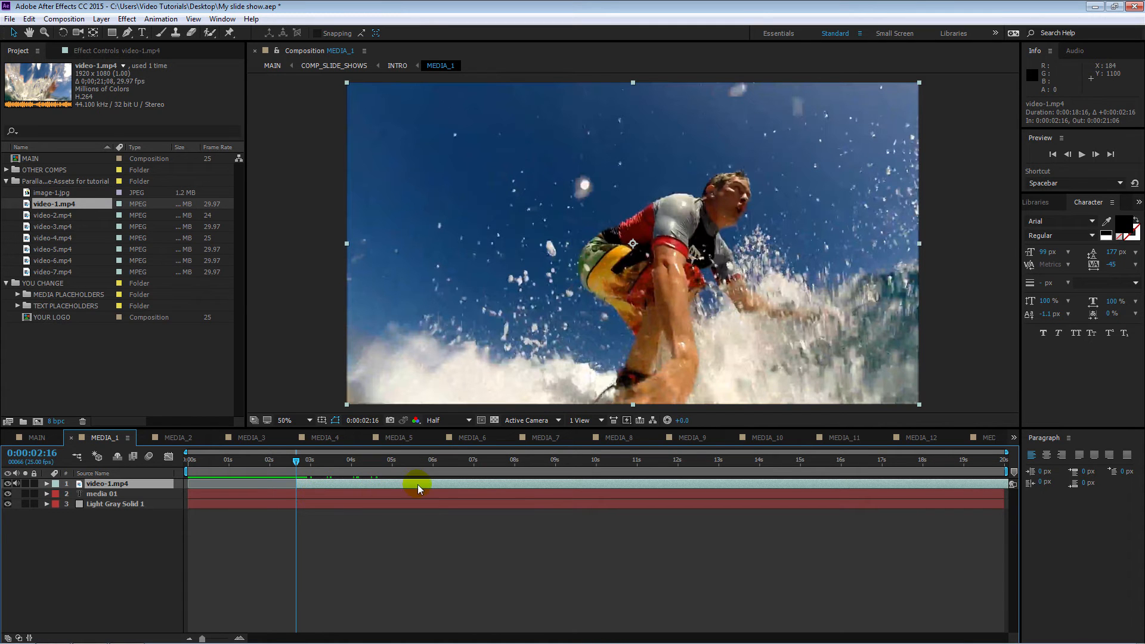
{"action": "left_click_drag", "start_coordinate": [485, 482], "coordinate": [377, 484]}
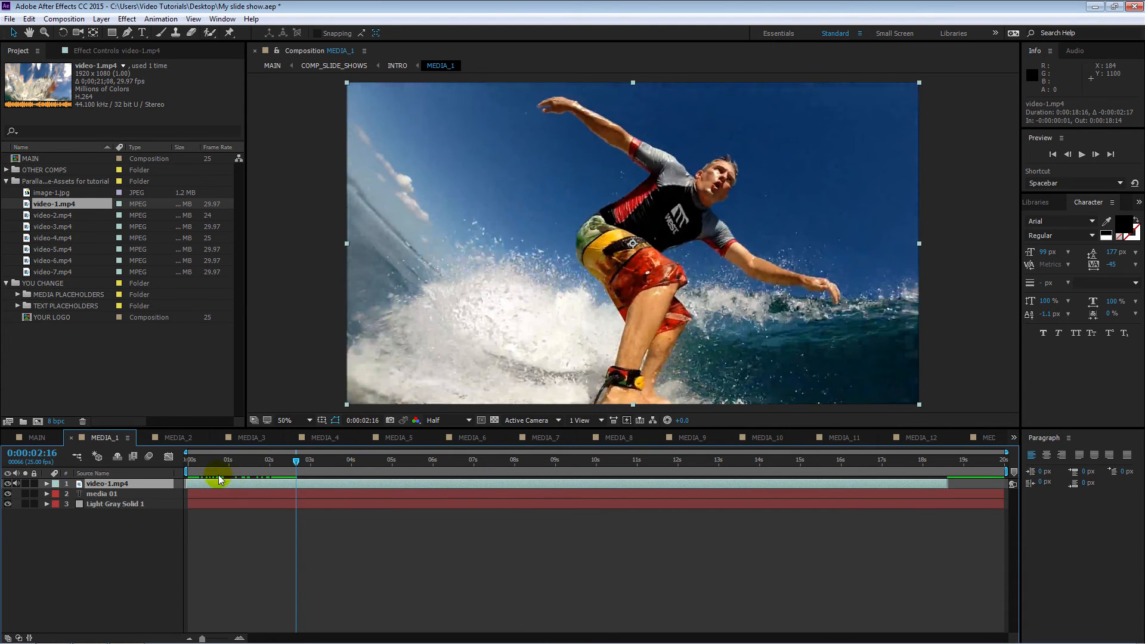
Scrub through MEDIA_1 and the first slide in MAIN to check the trimmed clip's timing up to the transition.
{"action": "left_click_drag", "start_coordinate": [296, 461], "coordinate": [210, 461]}
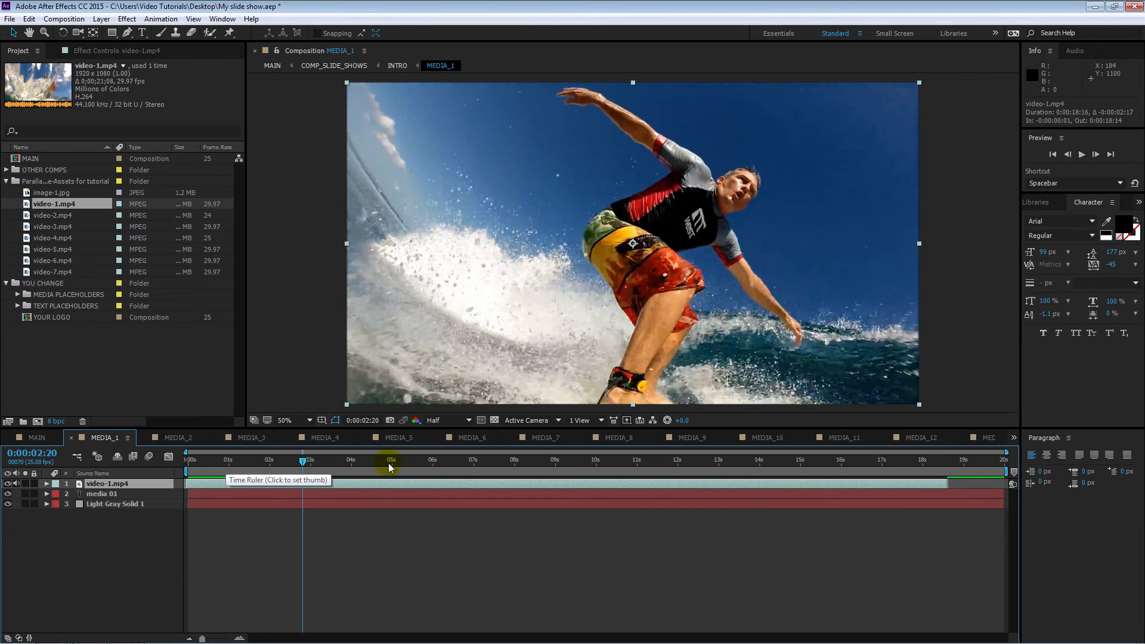
{"action": "left_click_drag", "start_coordinate": [383, 469], "coordinate": [307, 460]}
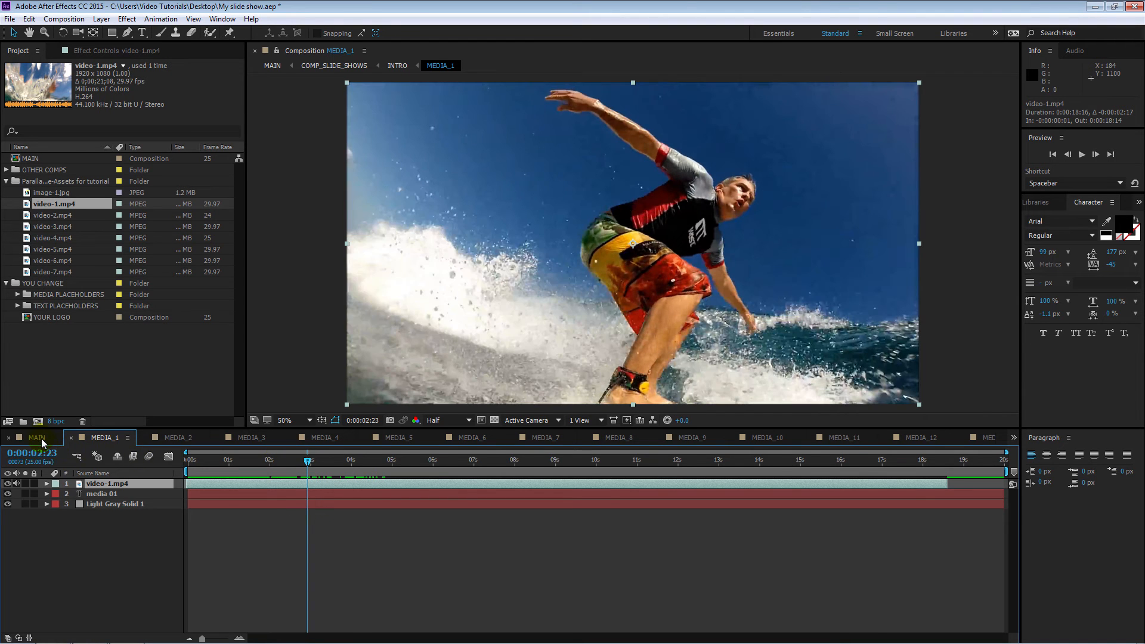
{"action": "left_click", "coordinate": [37, 438]}
{"action": "left_click", "coordinate": [360, 462]}
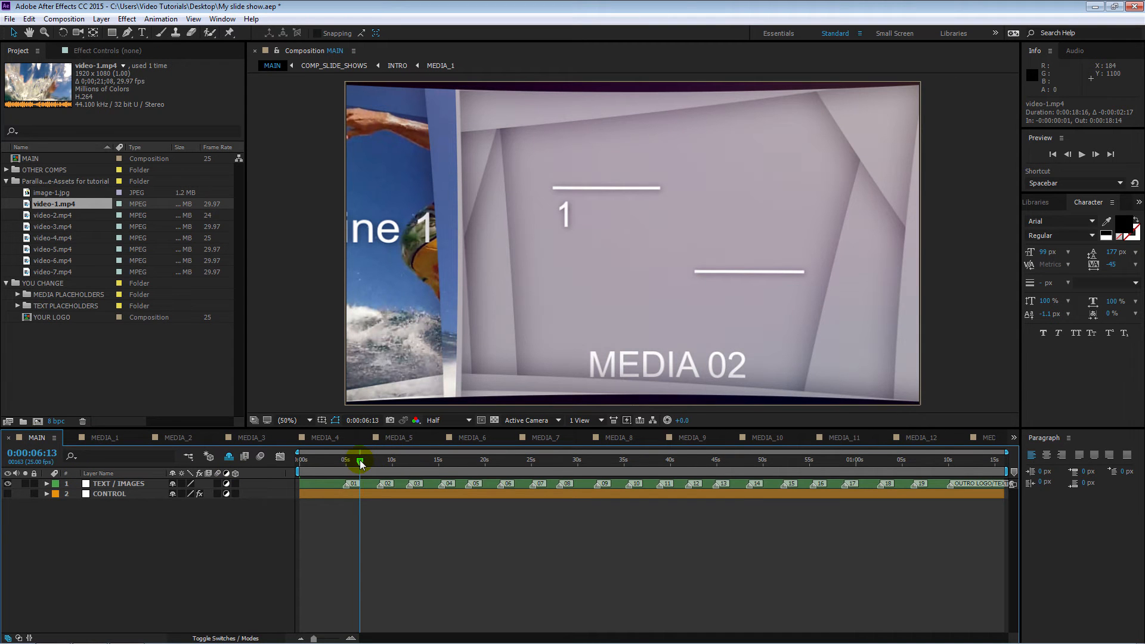
{"action": "left_click_drag", "start_coordinate": [361, 464], "coordinate": [361, 461]}
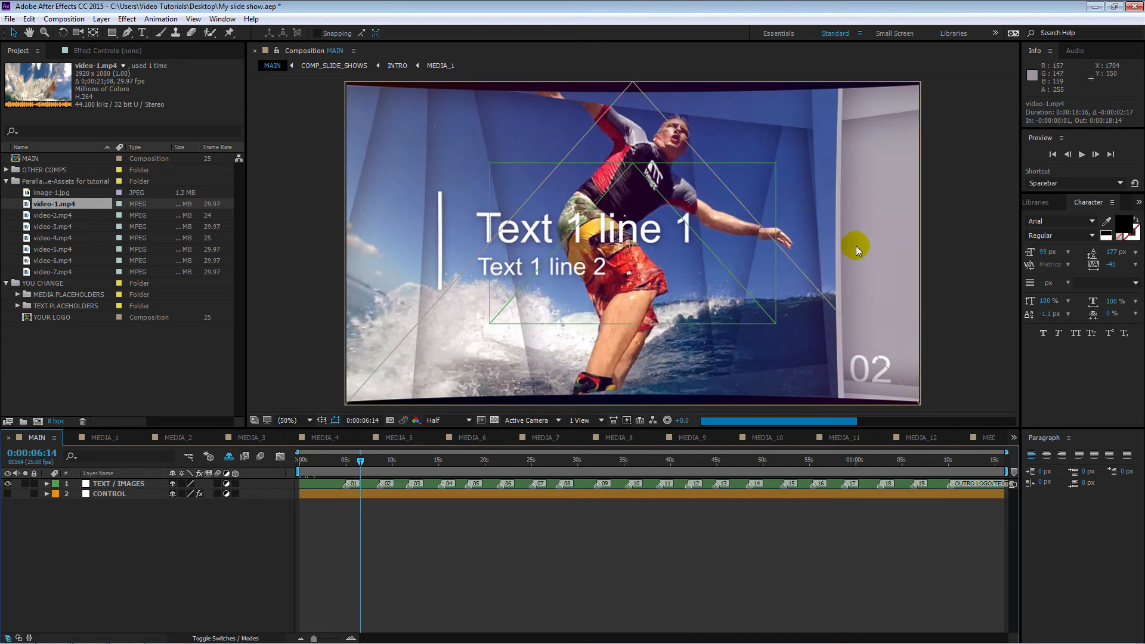
{"action": "mouse_move", "coordinate": [361, 461]}
{"action": "left_mouse_down"}
{"action": "mouse_move", "coordinate": [337, 460]}
{"action": "mouse_move", "coordinate": [352, 459]}
{"action": "left_mouse_up"}
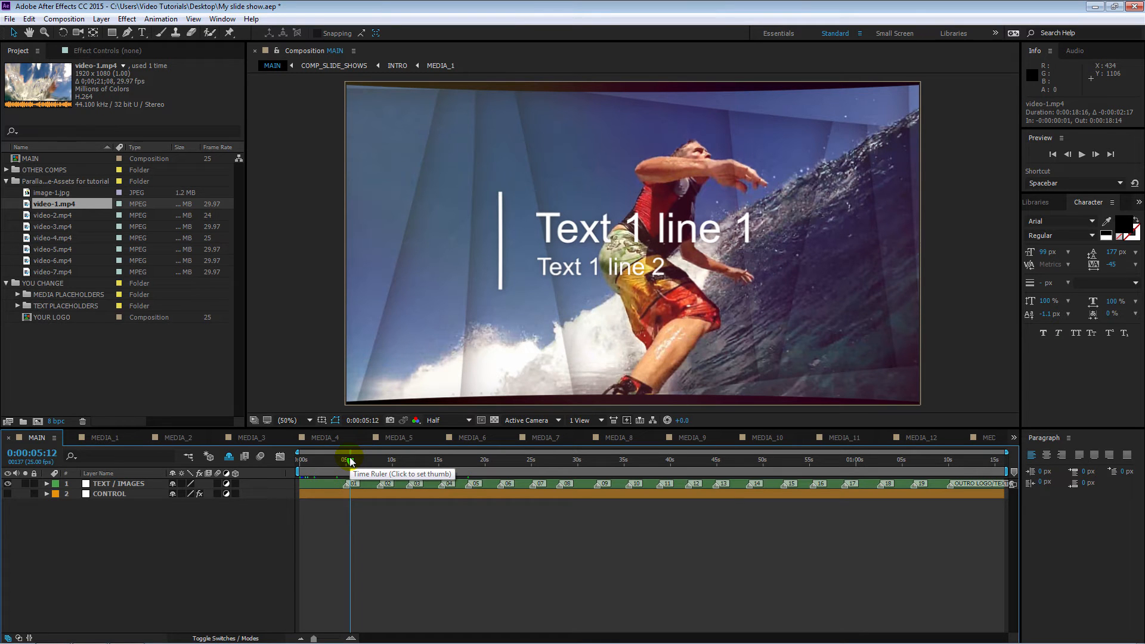
Place video-2.mp4 in MEDIA_2 between the media 02 text and Light Gray Solid 1, and hide the media 02 layer.
{"action": "left_click", "coordinate": [188, 442]}
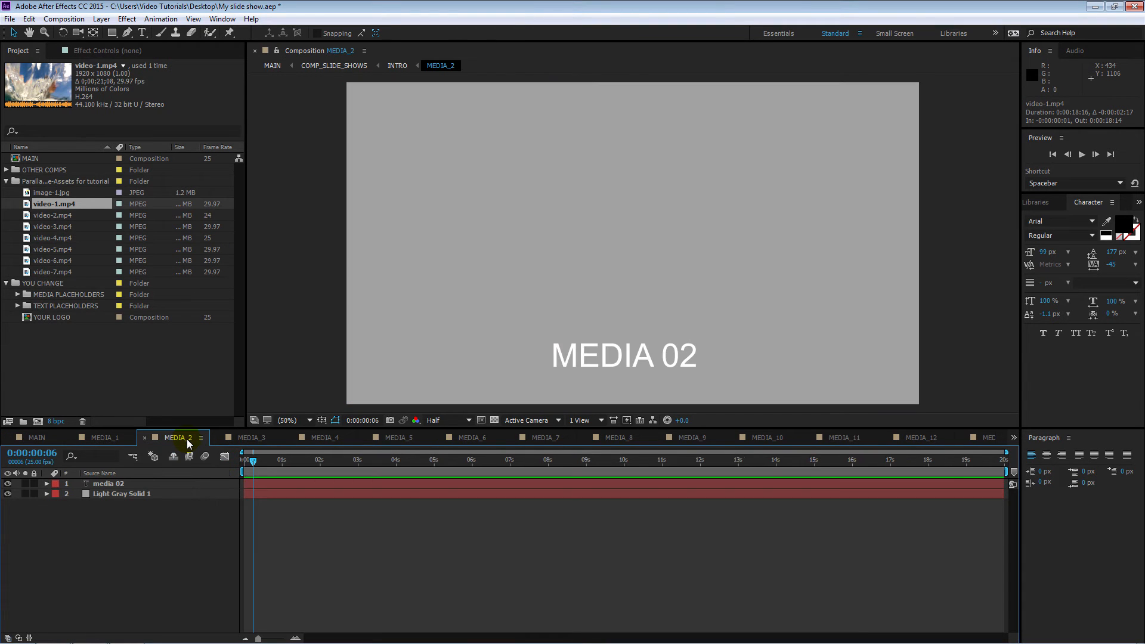
{"action": "left_click", "coordinate": [33, 216]}
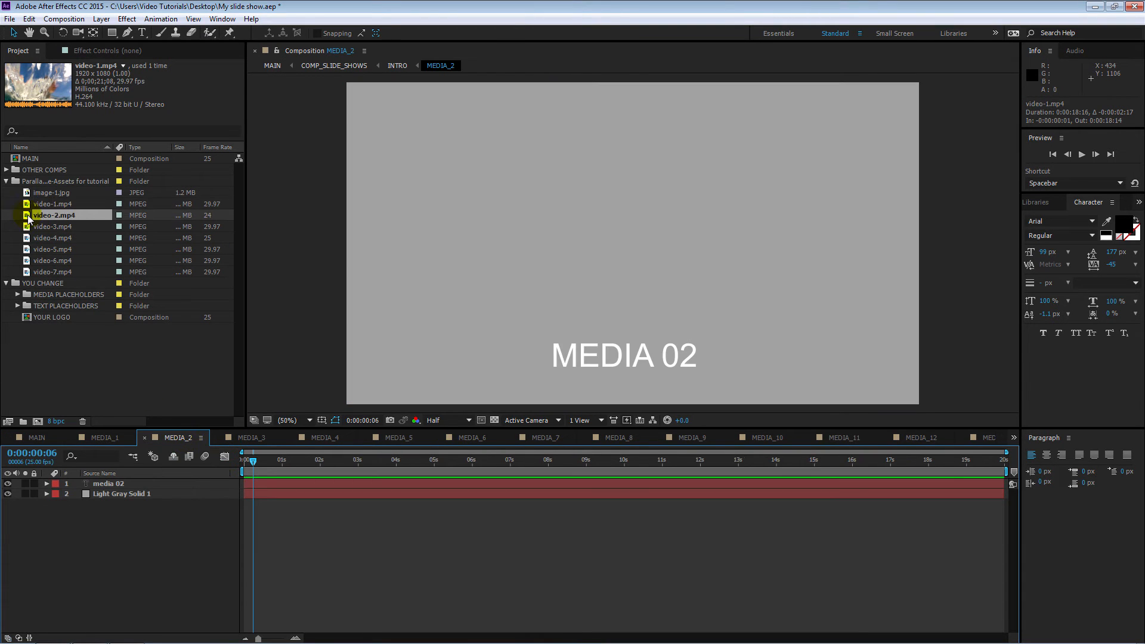
{"action": "left_click_drag", "start_coordinate": [70, 235], "coordinate": [641, 230]}
{"action": "left_click_drag", "start_coordinate": [589, 163], "coordinate": [137, 213]}
{"action": "mouse_move", "coordinate": [44, 245]}
{"action": "left_mouse_down"}
{"action": "mouse_move", "coordinate": [33, 222]}
{"action": "mouse_move", "coordinate": [36, 286]}
{"action": "mouse_move", "coordinate": [296, 474]}
{"action": "mouse_move", "coordinate": [483, 484]}
{"action": "mouse_move", "coordinate": [365, 468]}
{"action": "mouse_move", "coordinate": [384, 468]}
{"action": "mouse_move", "coordinate": [398, 489]}
{"action": "mouse_move", "coordinate": [449, 485]}
{"action": "mouse_move", "coordinate": [225, 461]}
{"action": "mouse_move", "coordinate": [128, 472]}
{"action": "mouse_move", "coordinate": [127, 488]}
{"action": "left_mouse_up"}
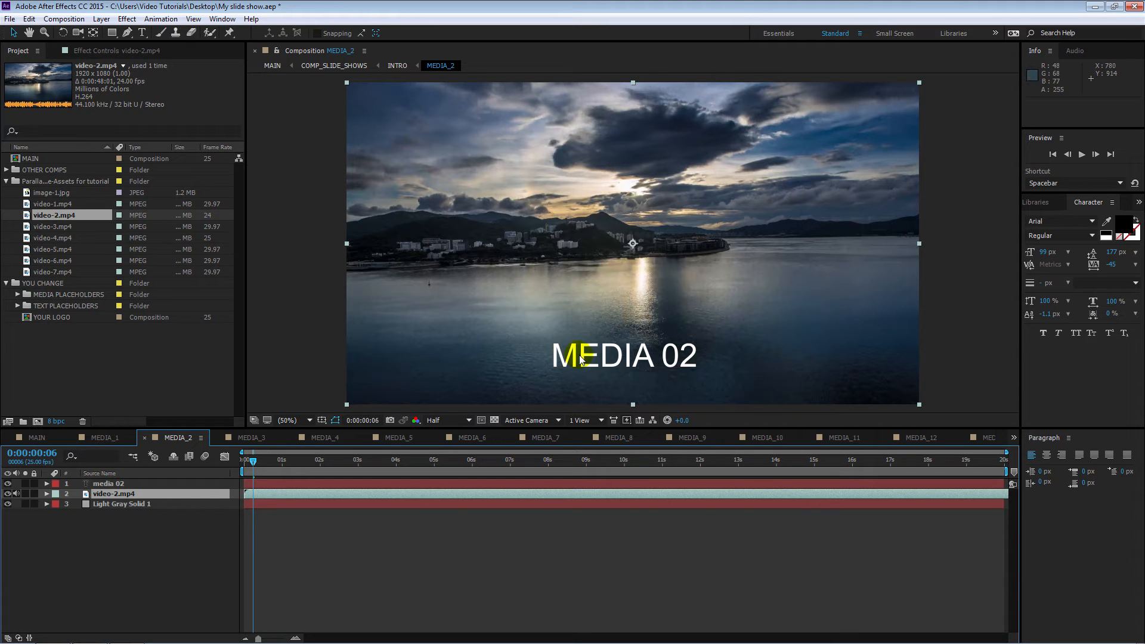
{"action": "left_click", "coordinate": [8, 484]}
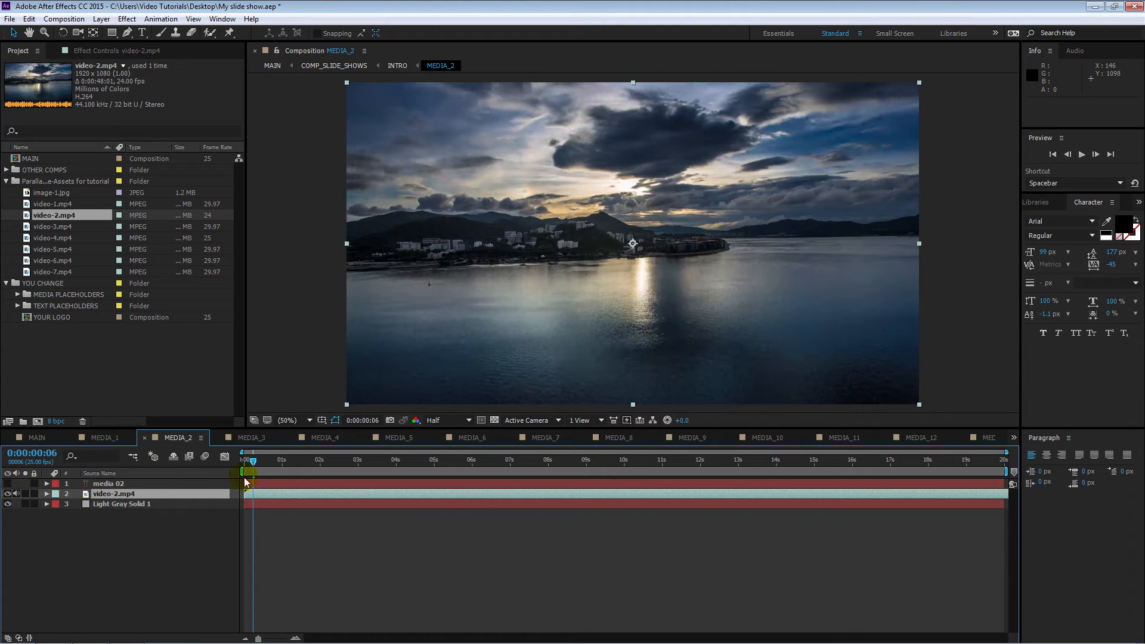
Trim the start of the media 02 layer to 0:00:09:08 and slide it back to the beginning of MEDIA_2.
{"action": "left_click_drag", "start_coordinate": [261, 464], "coordinate": [598, 484]}
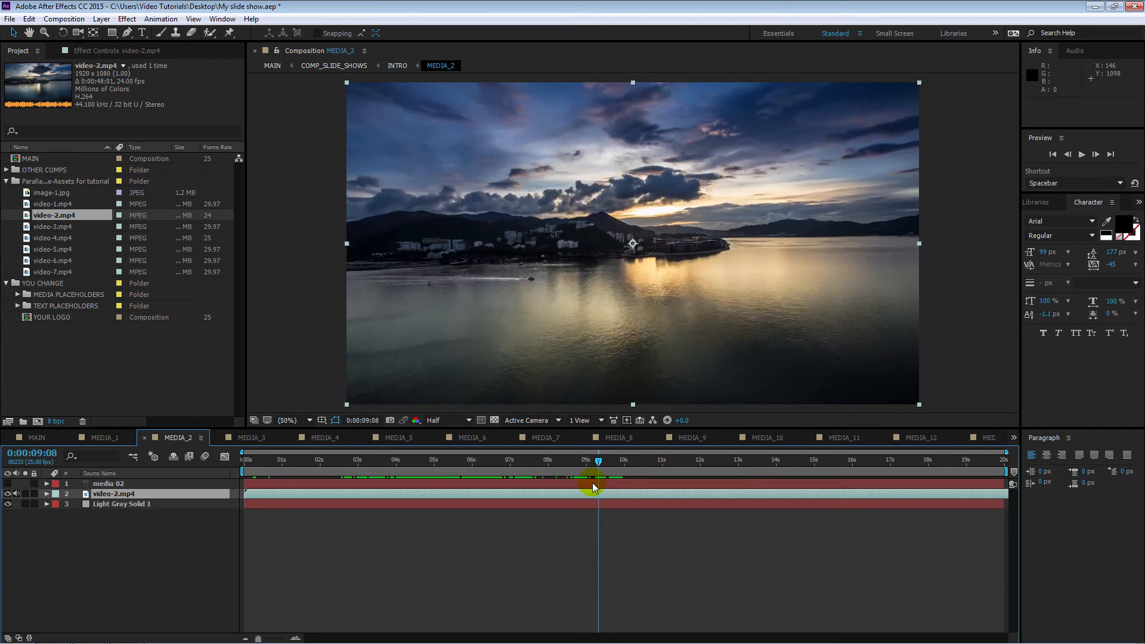
{"action": "left_click_drag", "start_coordinate": [247, 483], "coordinate": [597, 486]}
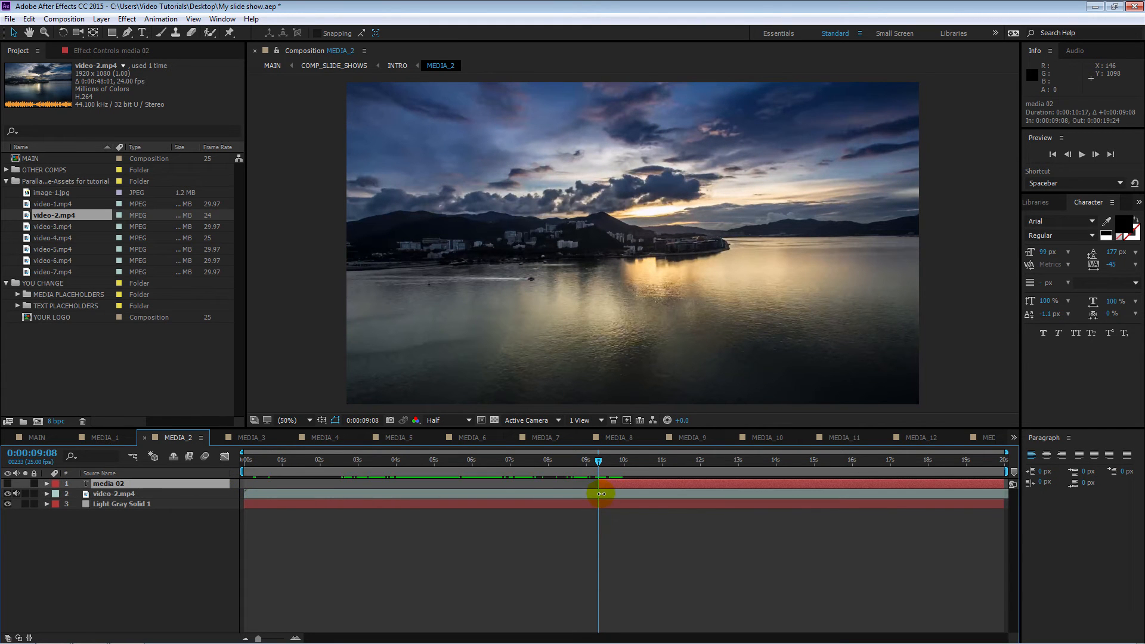
{"action": "left_click_drag", "start_coordinate": [796, 484], "coordinate": [442, 488]}
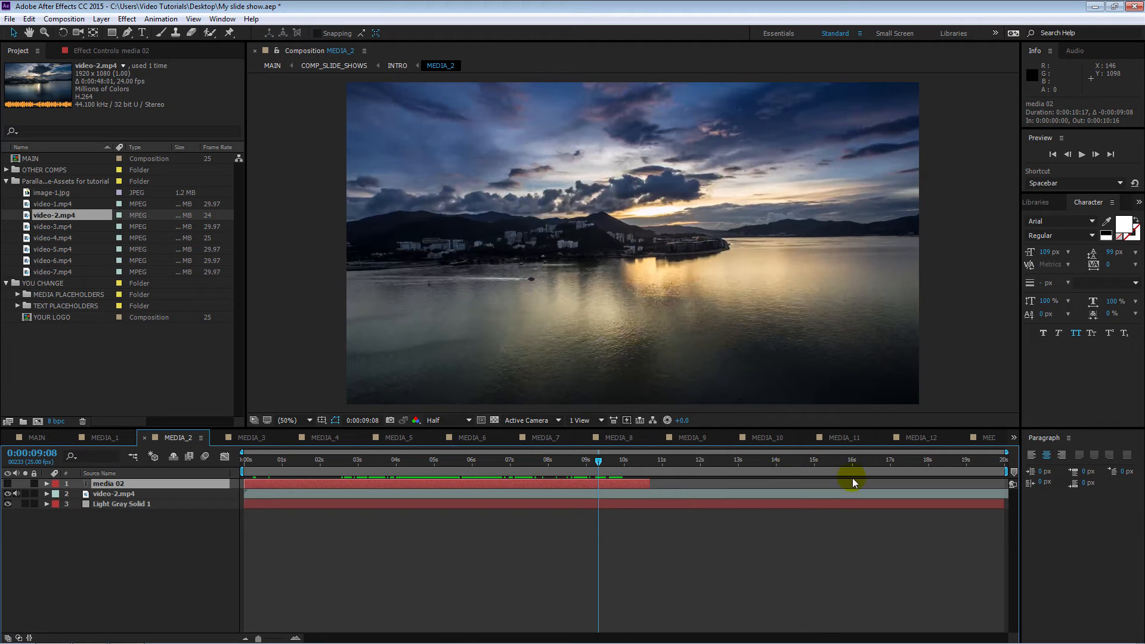
Scrub back through MEDIA_2, then check the second slide and the move to the third slide in MAIN.
{"action": "left_click_drag", "start_coordinate": [598, 462], "coordinate": [374, 461]}
{"action": "left_click", "coordinate": [37, 438]}
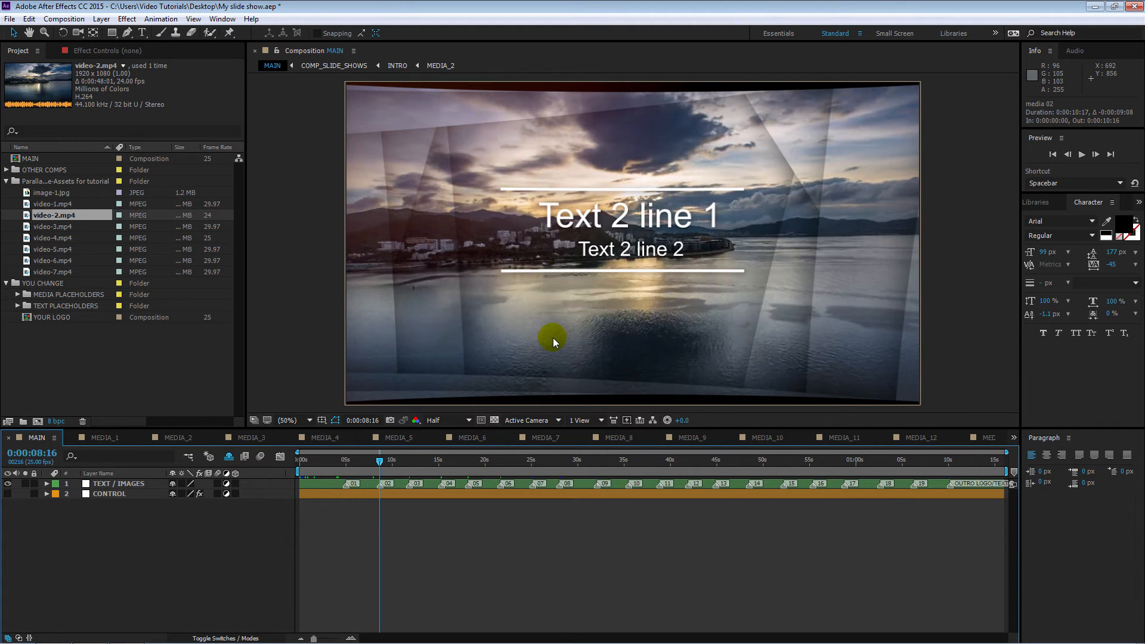
{"action": "left_click_drag", "start_coordinate": [383, 463], "coordinate": [410, 464]}
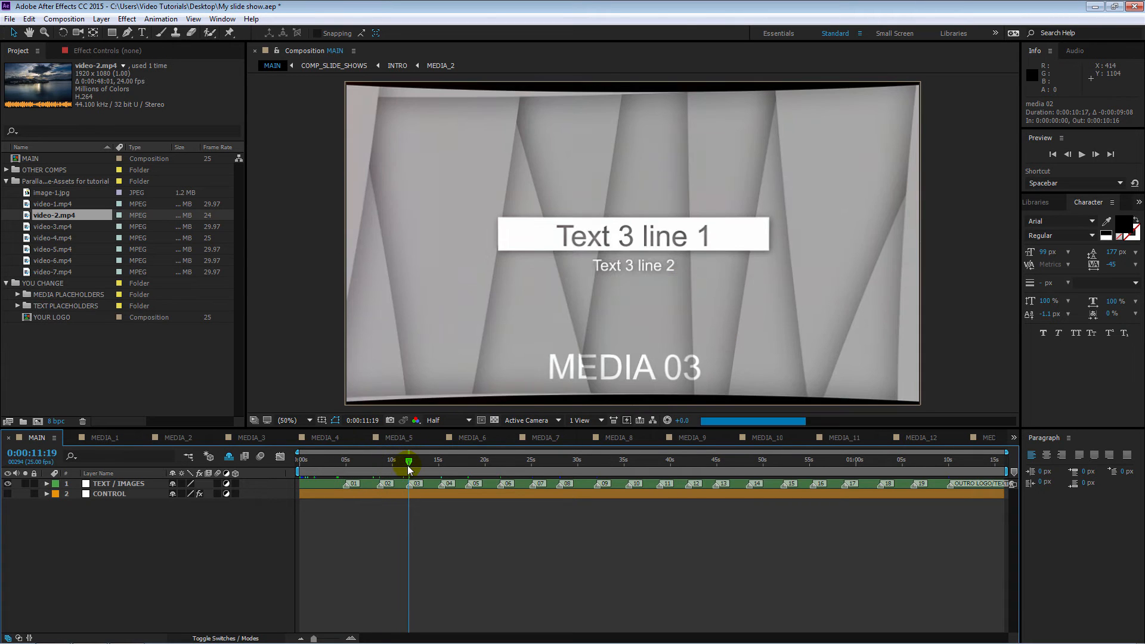
Add image-1.jpg to the MEDIA_3 composition above the media 03 text layer.
{"action": "left_click", "coordinate": [265, 438]}
{"action": "left_click", "coordinate": [59, 194]}
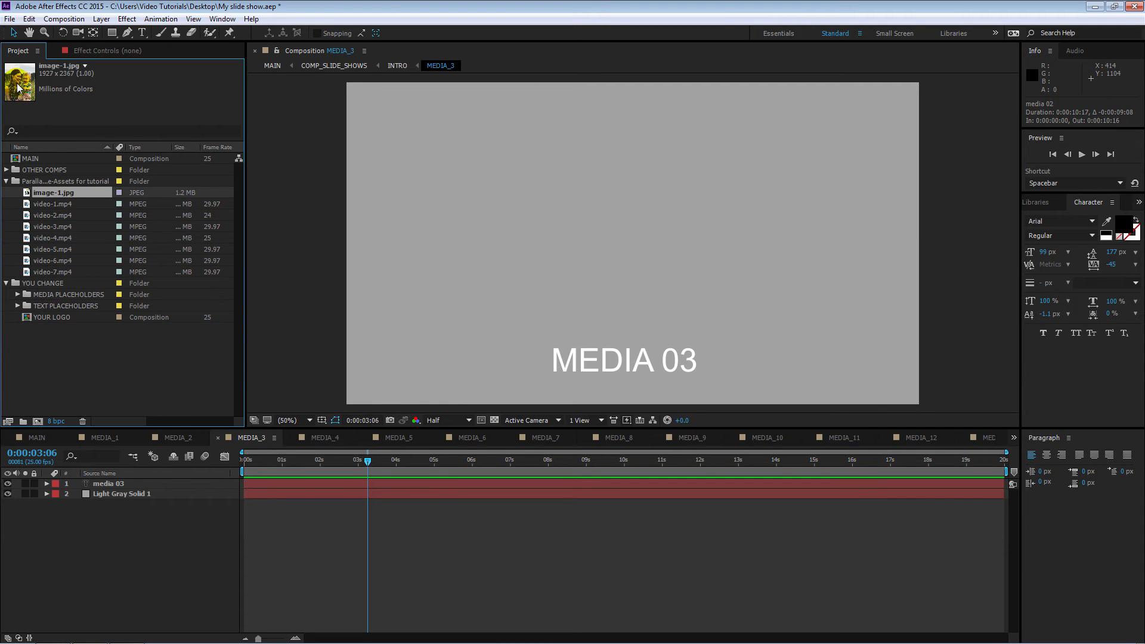
{"action": "left_click", "coordinate": [33, 196]}
{"action": "left_click_drag", "start_coordinate": [33, 196], "coordinate": [105, 485]}
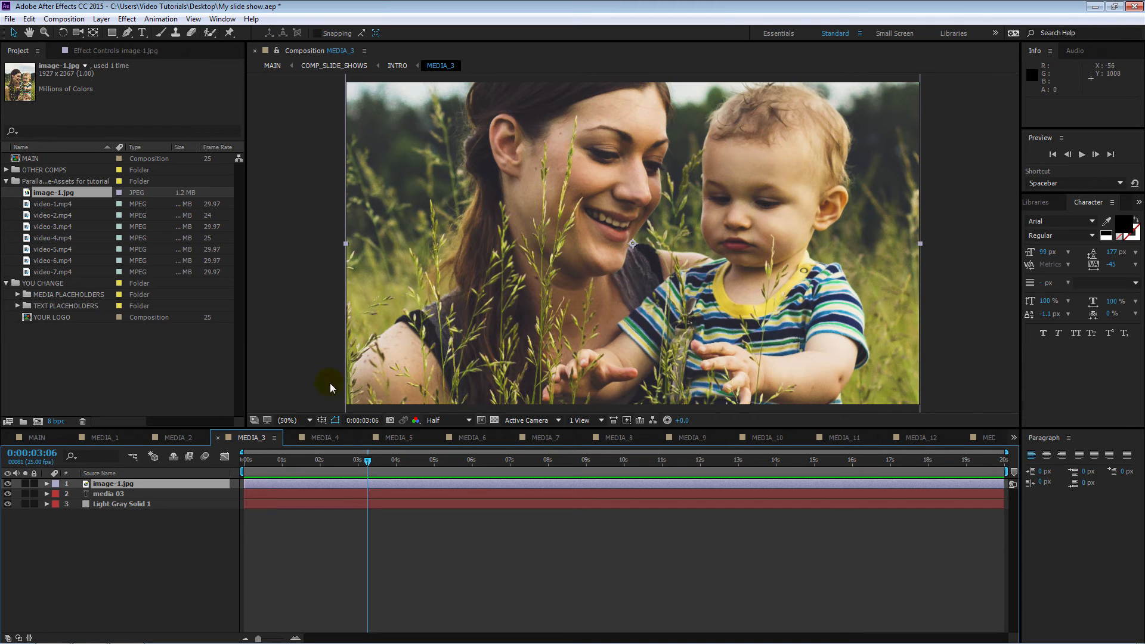
Scale the image-1.jpg layer down proportionally to 47% so the whole picture fits the height of the MEDIA_3 frame.
{"action": "left_click", "coordinate": [309, 422]}
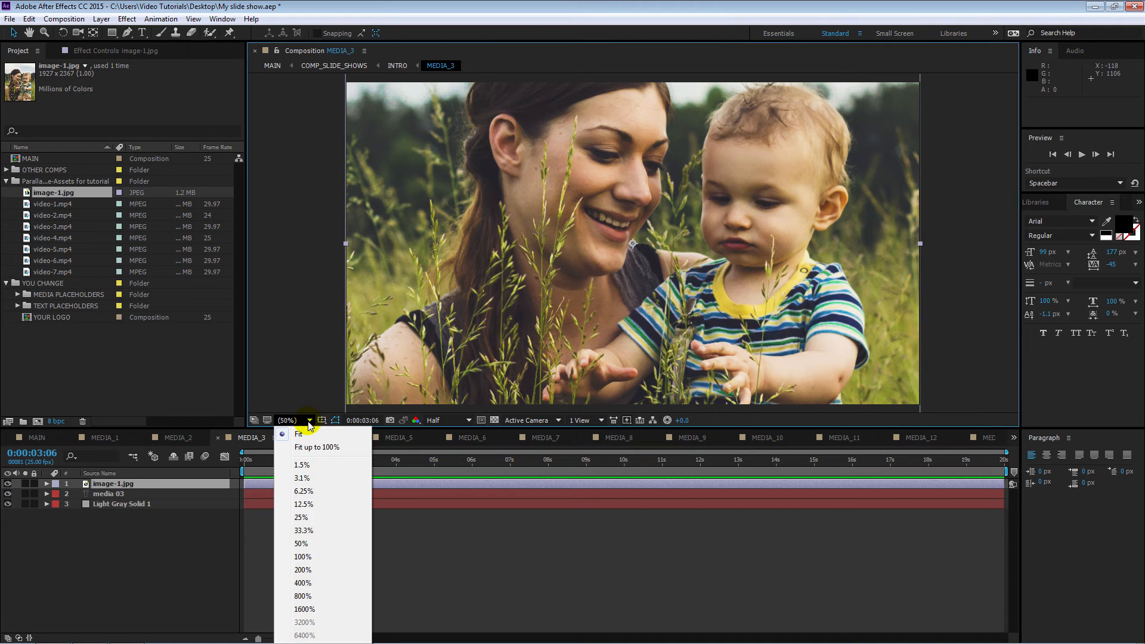
{"action": "left_click", "coordinate": [308, 504]}
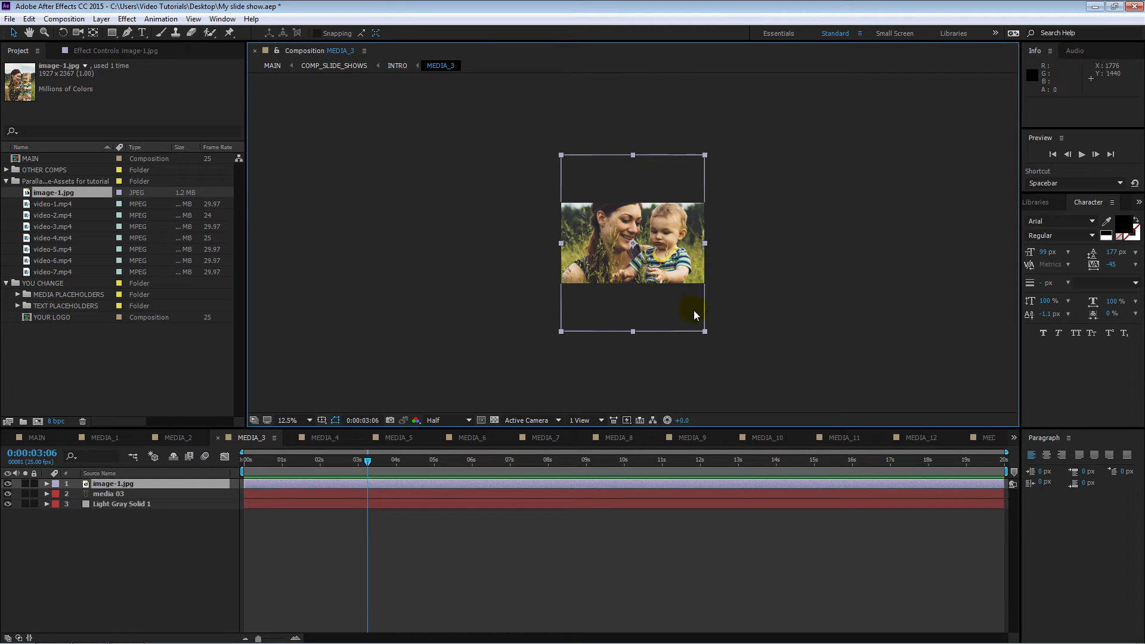
{"action": "left_click_drag", "start_coordinate": [707, 247], "coordinate": [675, 255]}
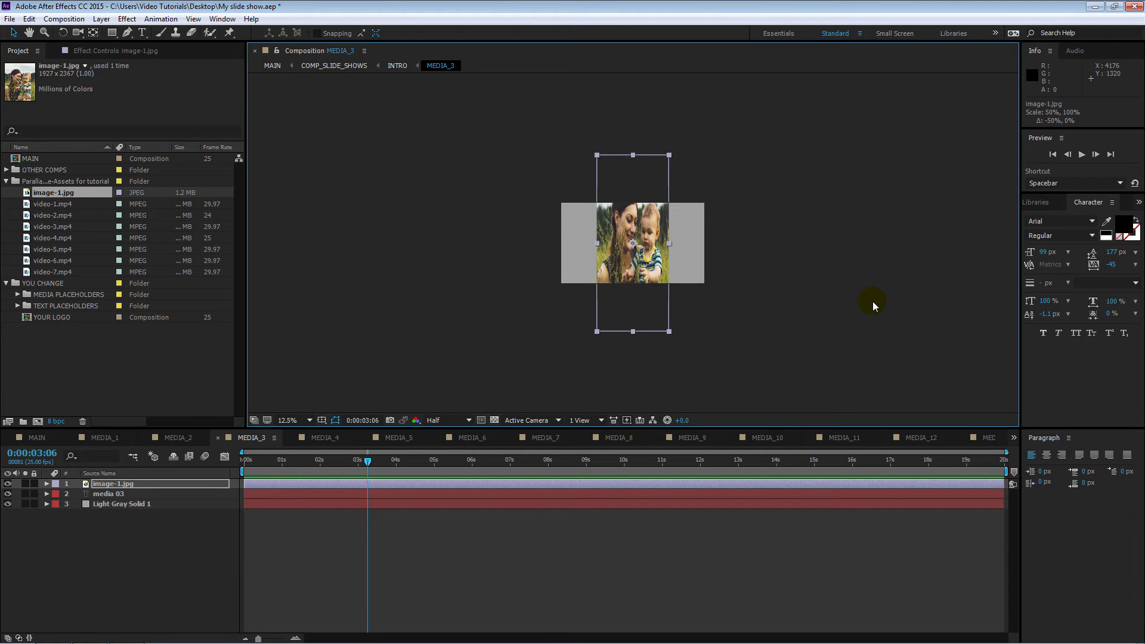
{"action": "mouse_move", "coordinate": [669, 243]}
{"action": "left_mouse_down"}
{"action": "mouse_move", "coordinate": [686, 244]}
{"action": "mouse_move", "coordinate": [669, 246]}
{"action": "left_mouse_up"}
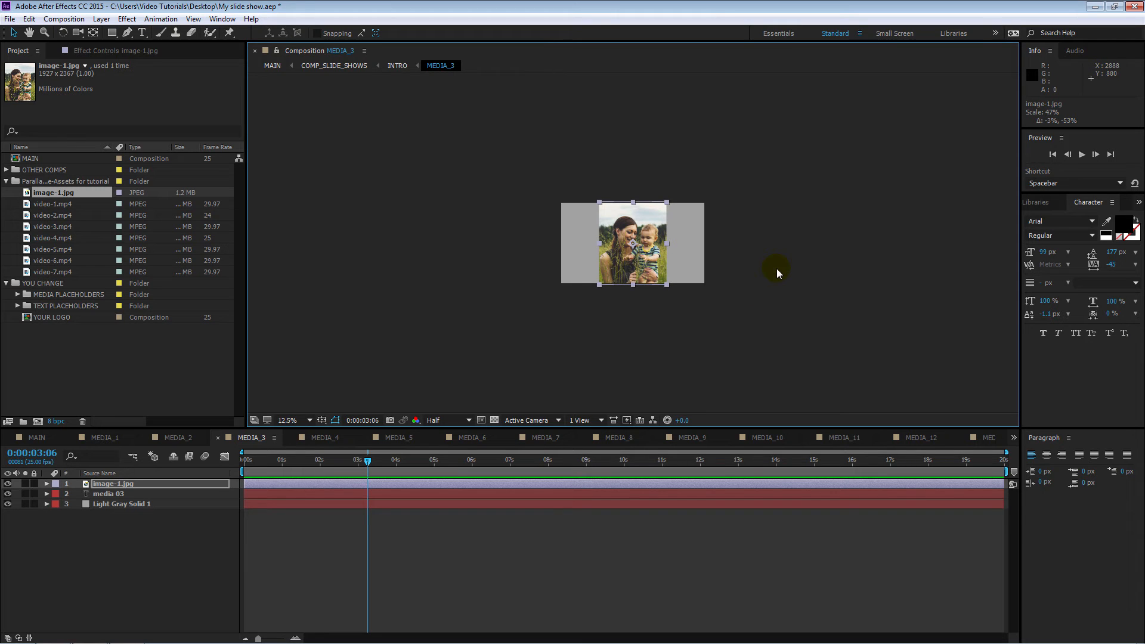
{"action": "left_click", "coordinate": [311, 419]}
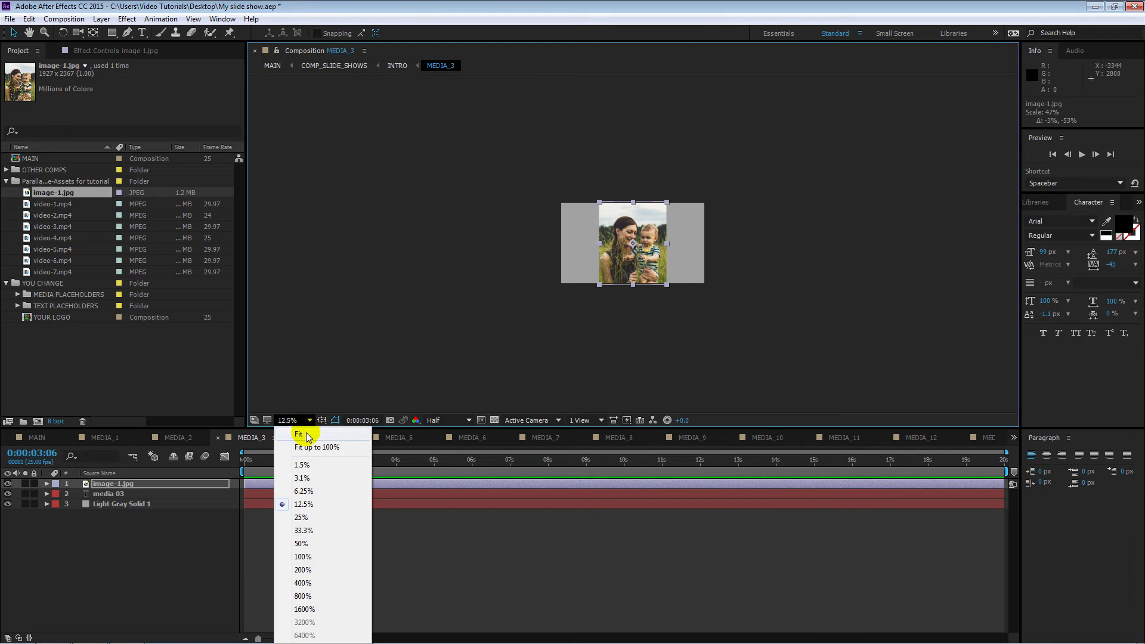
{"action": "left_click", "coordinate": [306, 366]}
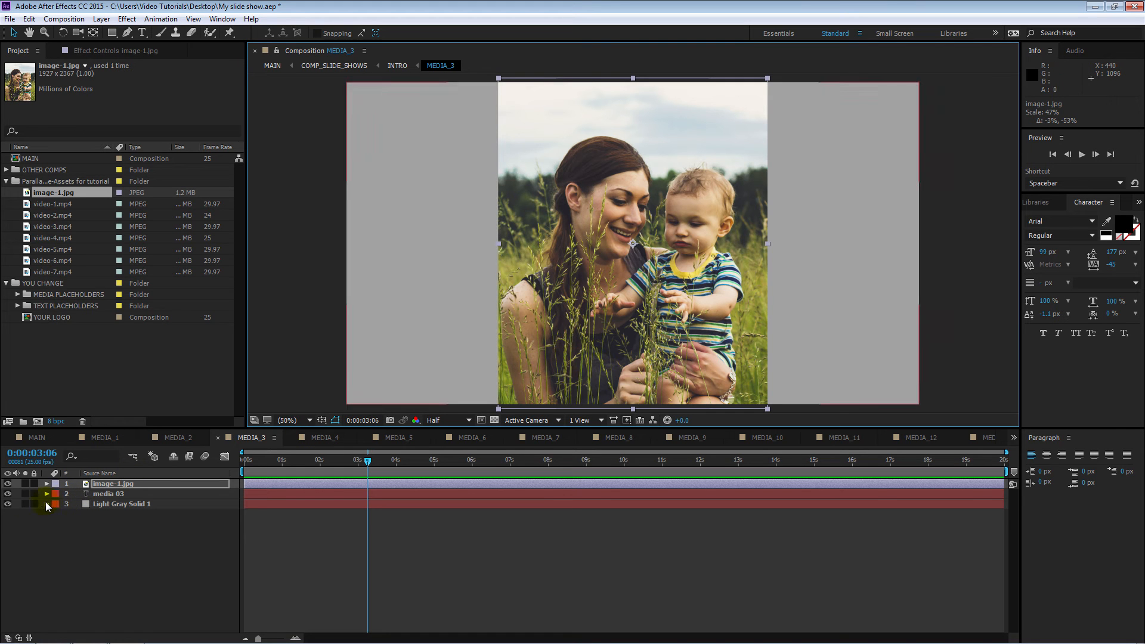
Compare MEDIA_3 with the Light Gray Solid 1 background hidden and shown, and return to the MAIN composition.
{"action": "left_click", "coordinate": [8, 504]}
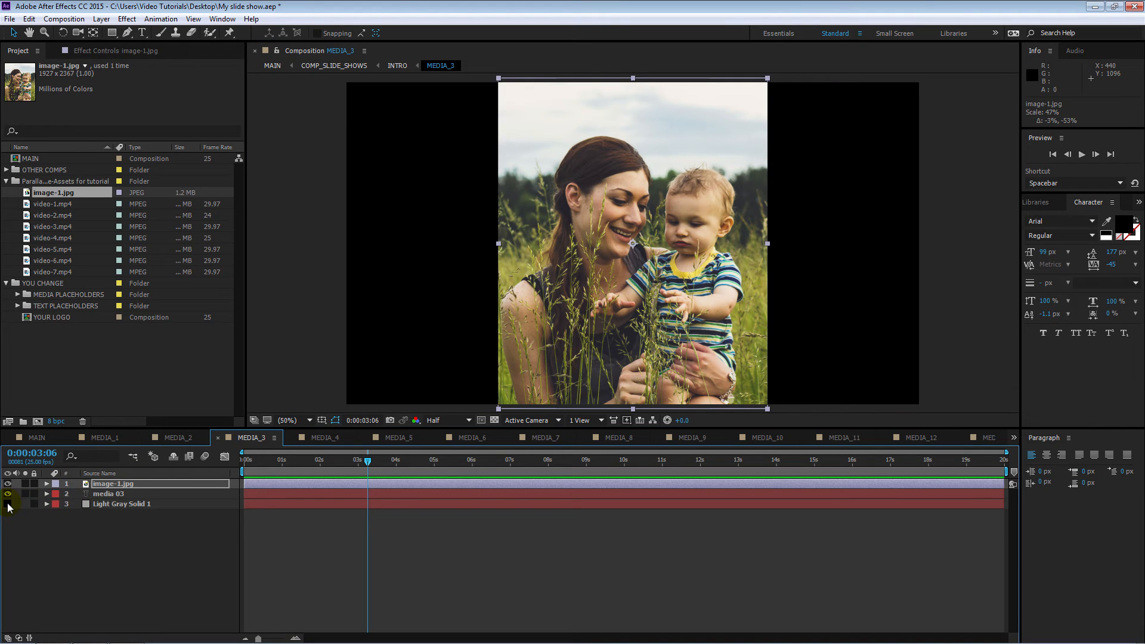
{"action": "left_click", "coordinate": [8, 504]}
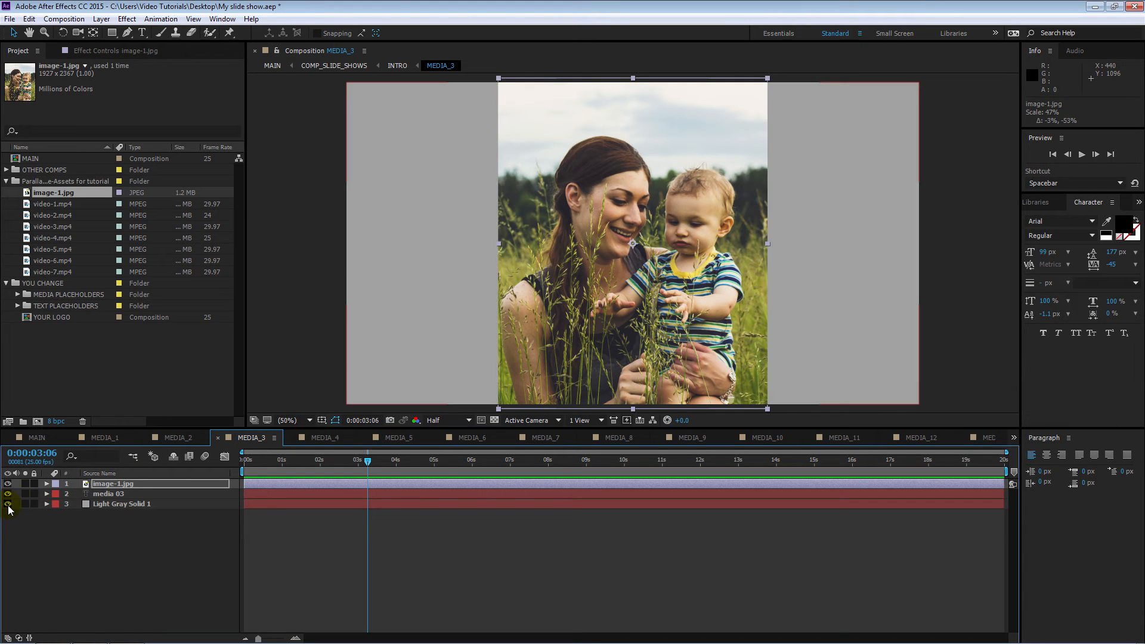
{"action": "left_click", "coordinate": [37, 438]}
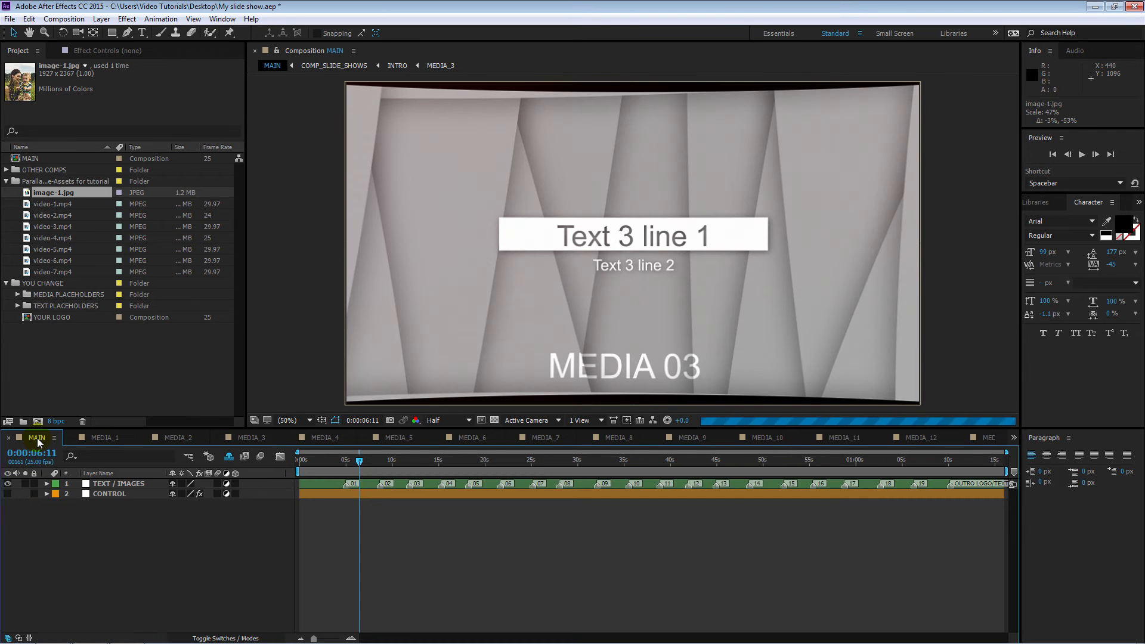
Check the third slide in MAIN, and close all the other open composition timelines so only MAIN remains.
{"action": "left_click_drag", "start_coordinate": [377, 463], "coordinate": [410, 470]}
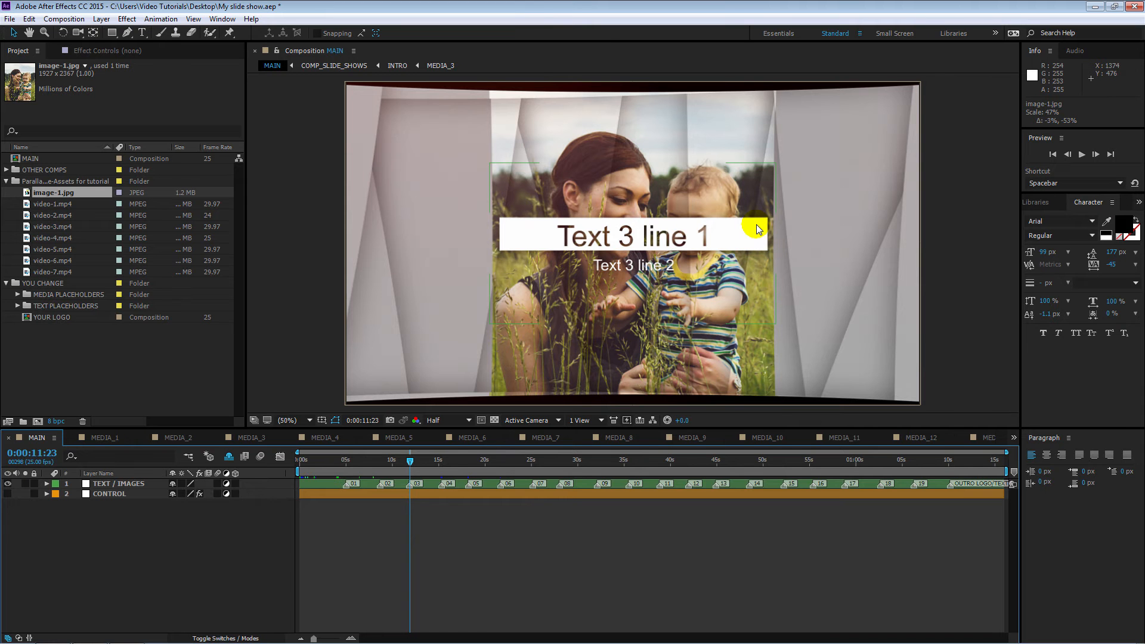
{"action": "left_click", "coordinate": [113, 441]}
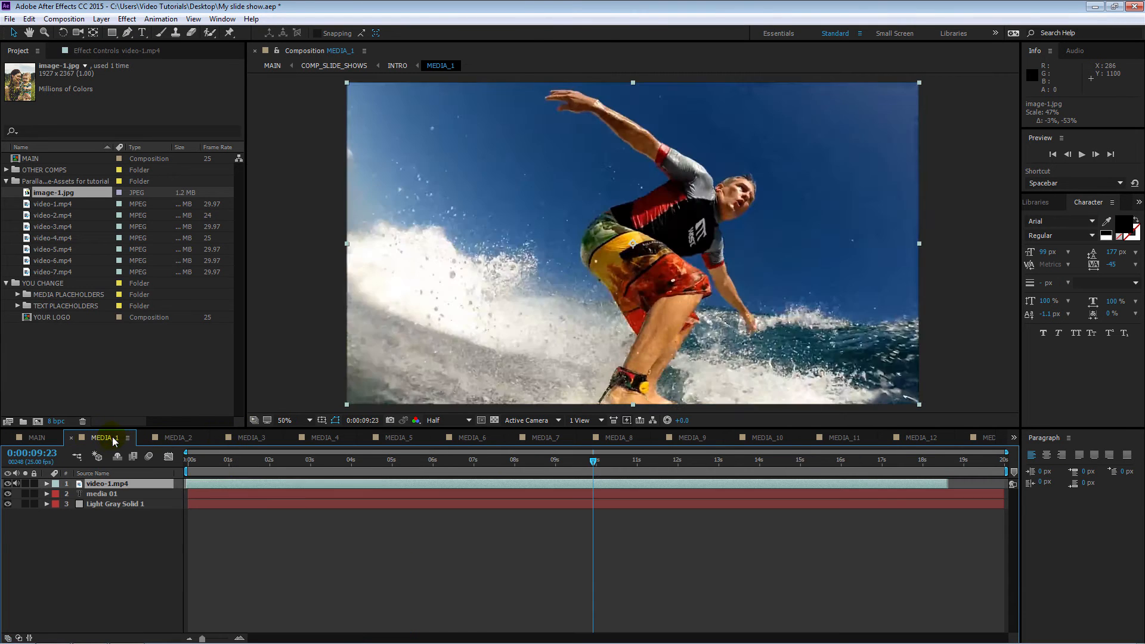
{"action": "left_click", "coordinate": [71, 439]}
{"action": "left_click", "coordinate": [71, 439]}
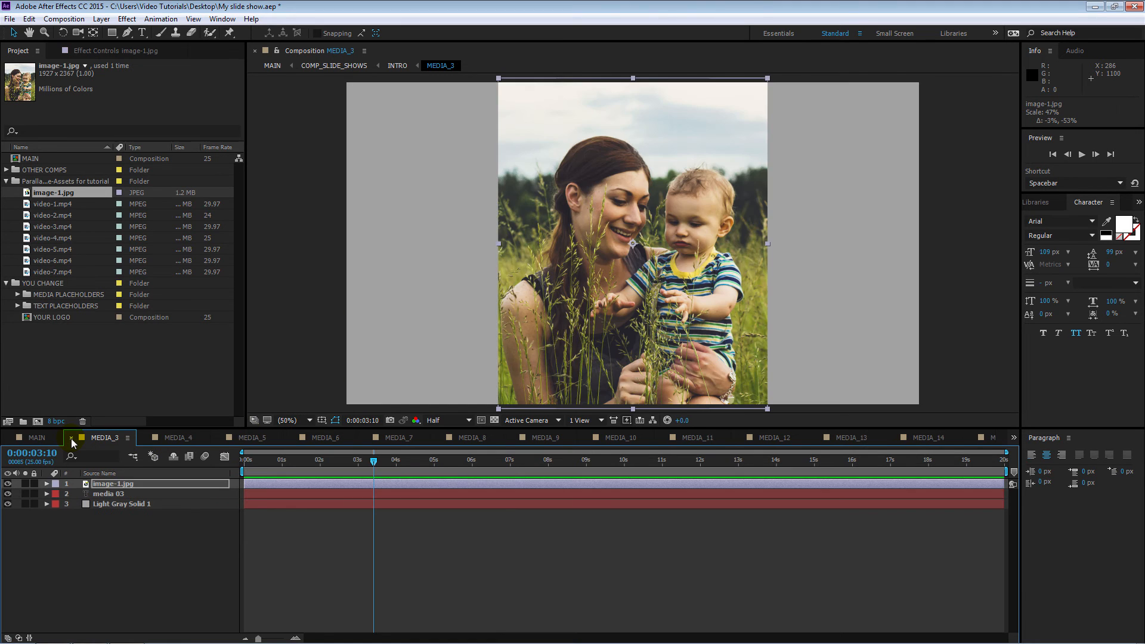
{"action": "left_click", "coordinate": [71, 439]}
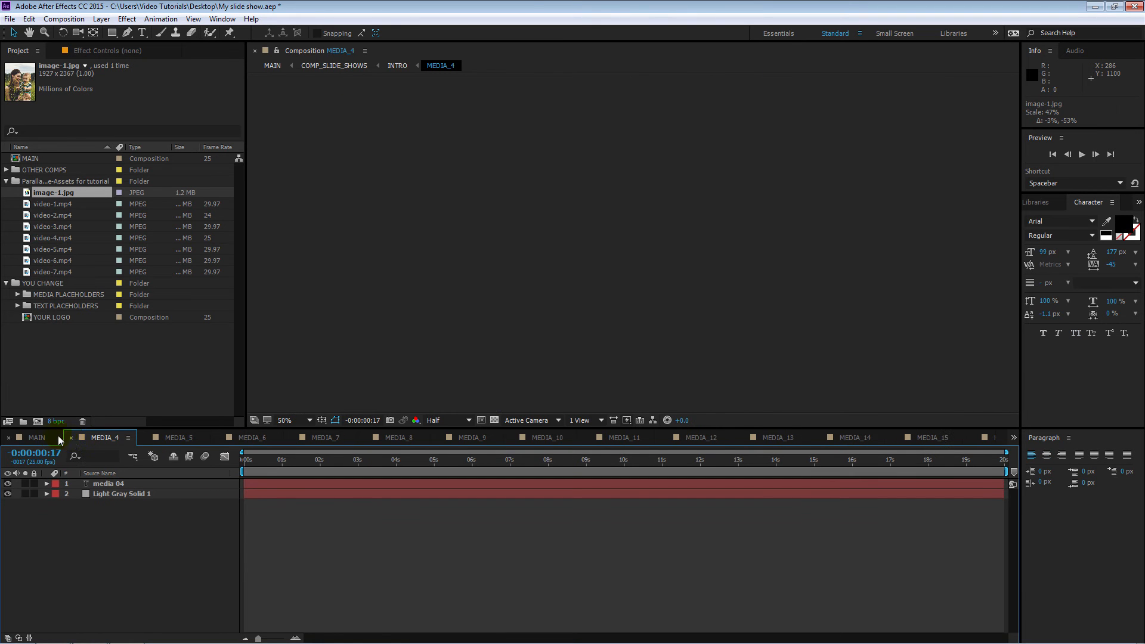
{"action": "left_click", "coordinate": [27, 438]}
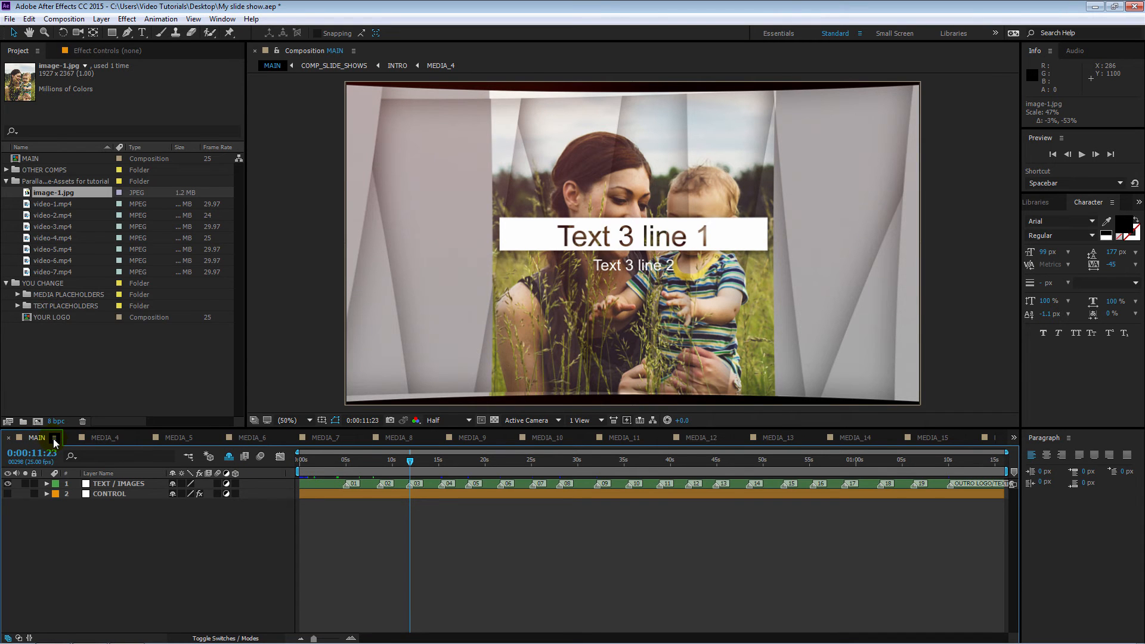
{"action": "left_click", "coordinate": [53, 440]}
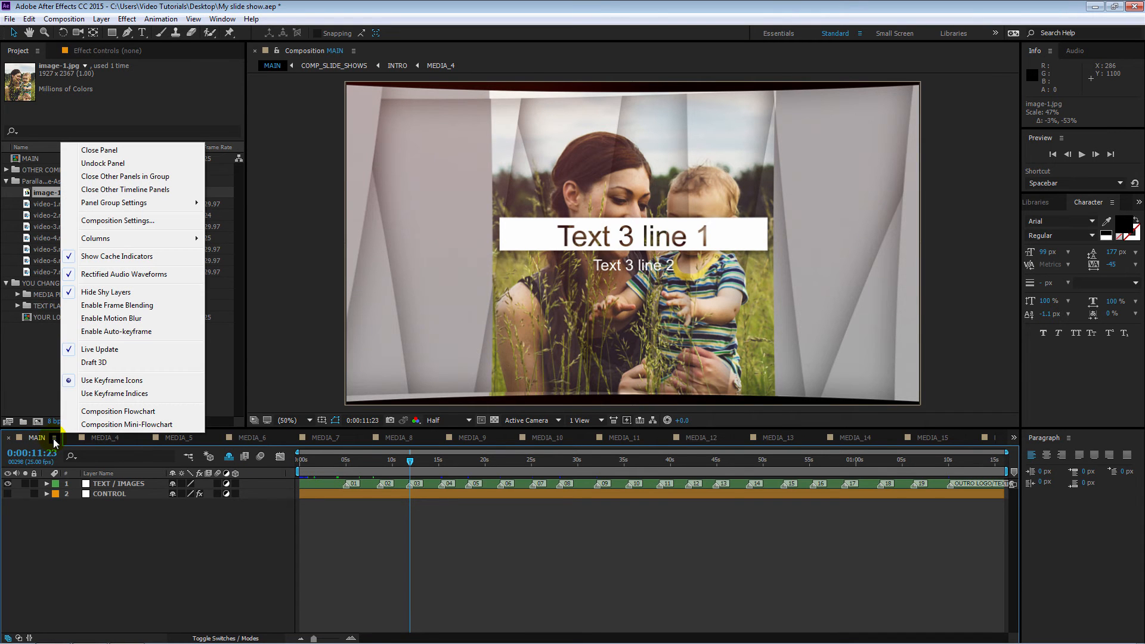
{"action": "left_click", "coordinate": [118, 176]}
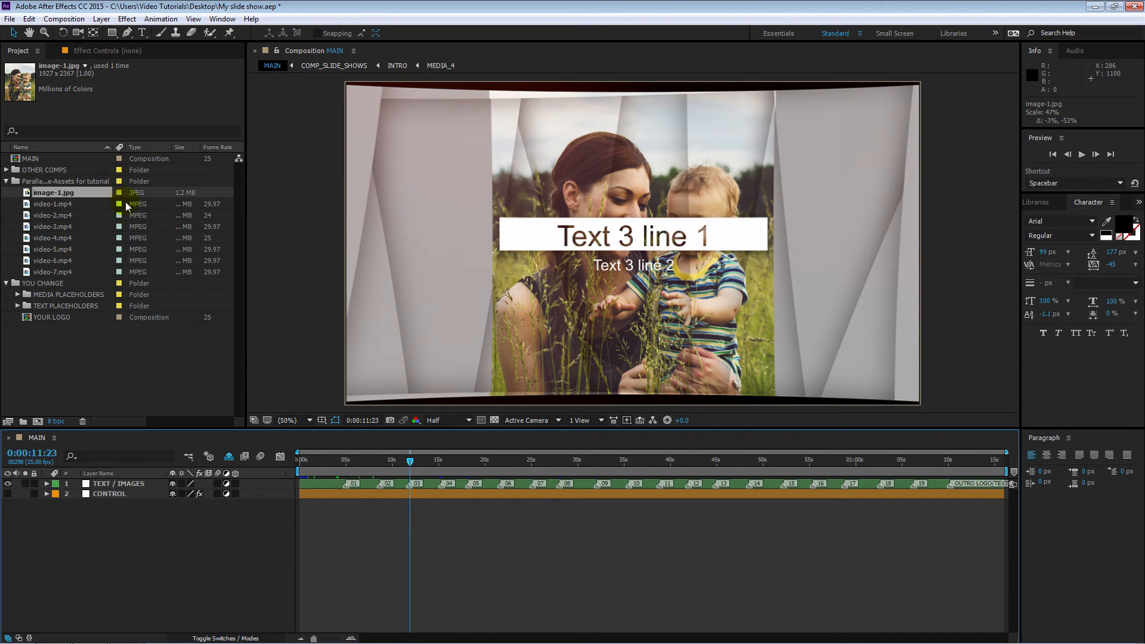
Open the compositions TEXT_PLACEHOLDER_1 through TEXT_PLACEHOLDER_19 from the TEXT PLACEHOLDERS folder and bring up TEXT_PLACEHOLDER_1.
{"action": "left_click", "coordinate": [17, 306]}
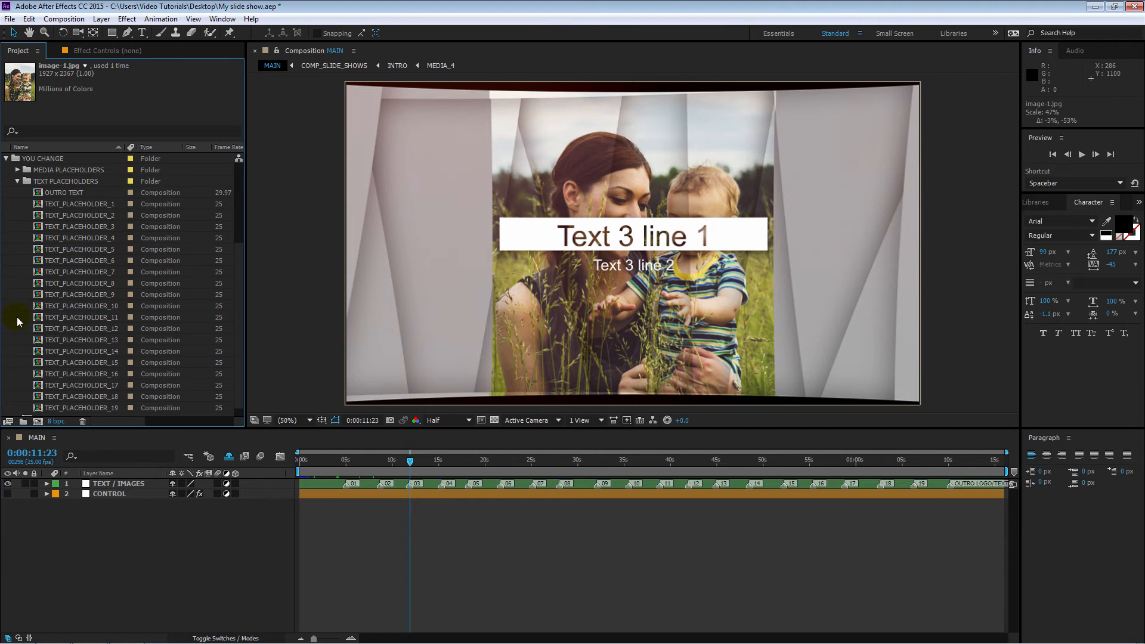
{"action": "left_click", "coordinate": [72, 204]}
{"action": "left_click", "coordinate": [91, 405], "text": "shift"}
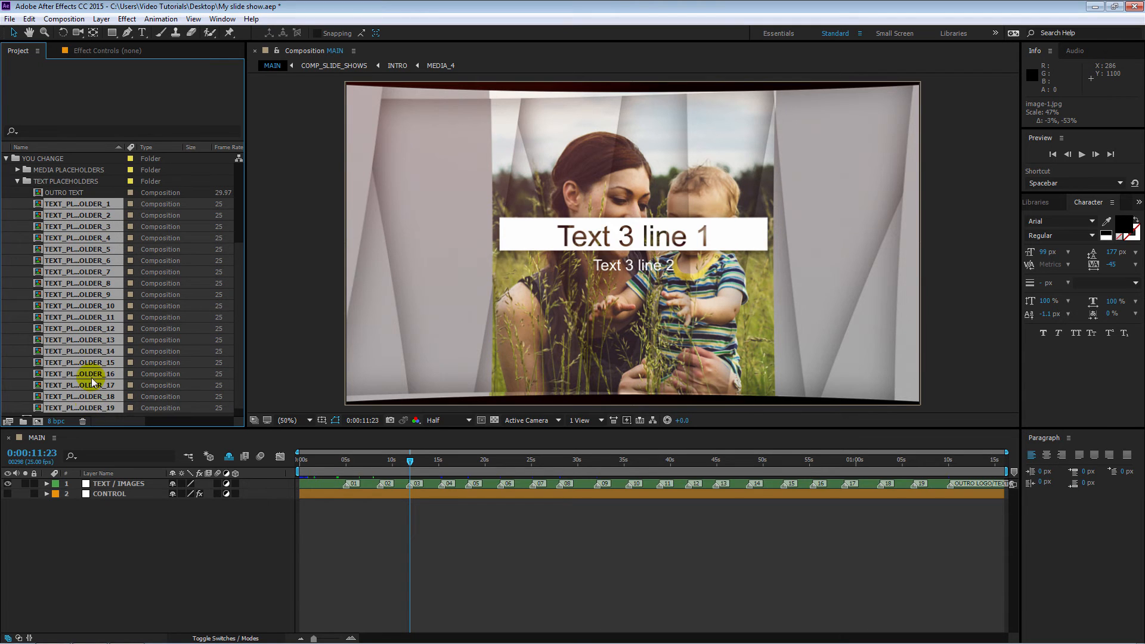
{"action": "double_click", "coordinate": [62, 274]}
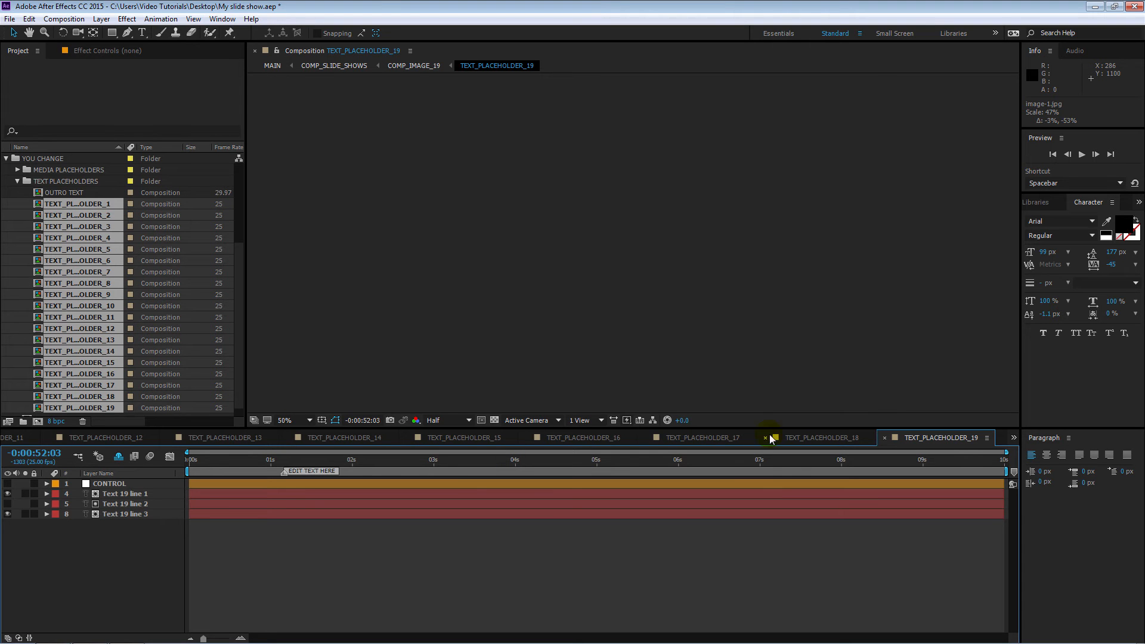
{"action": "left_click", "coordinate": [1014, 439]}
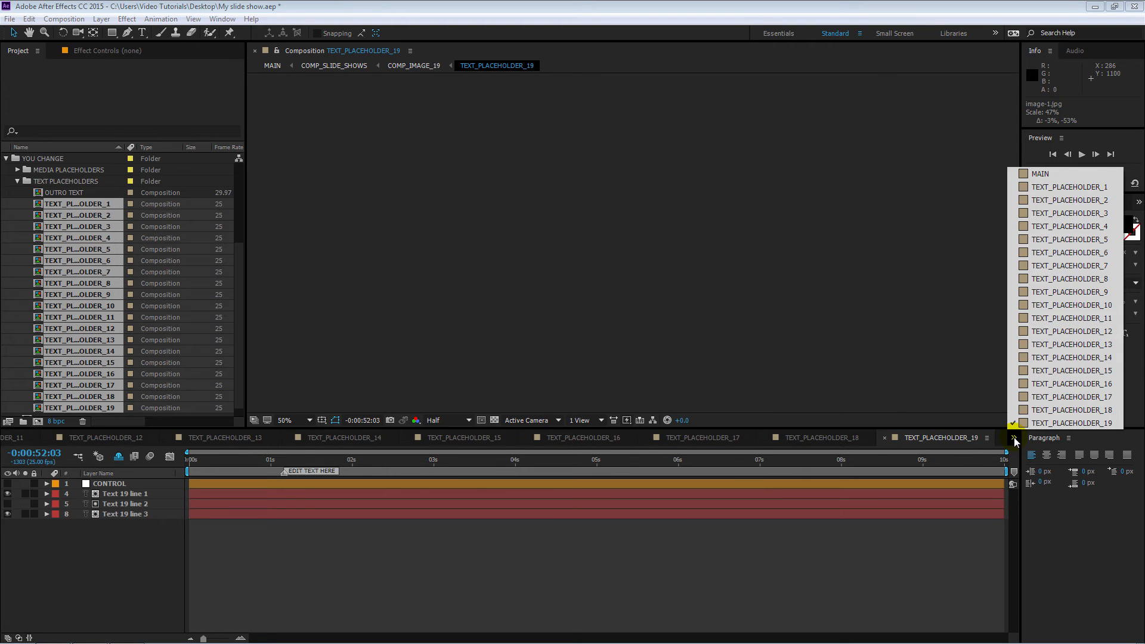
{"action": "left_click", "coordinate": [1068, 187]}
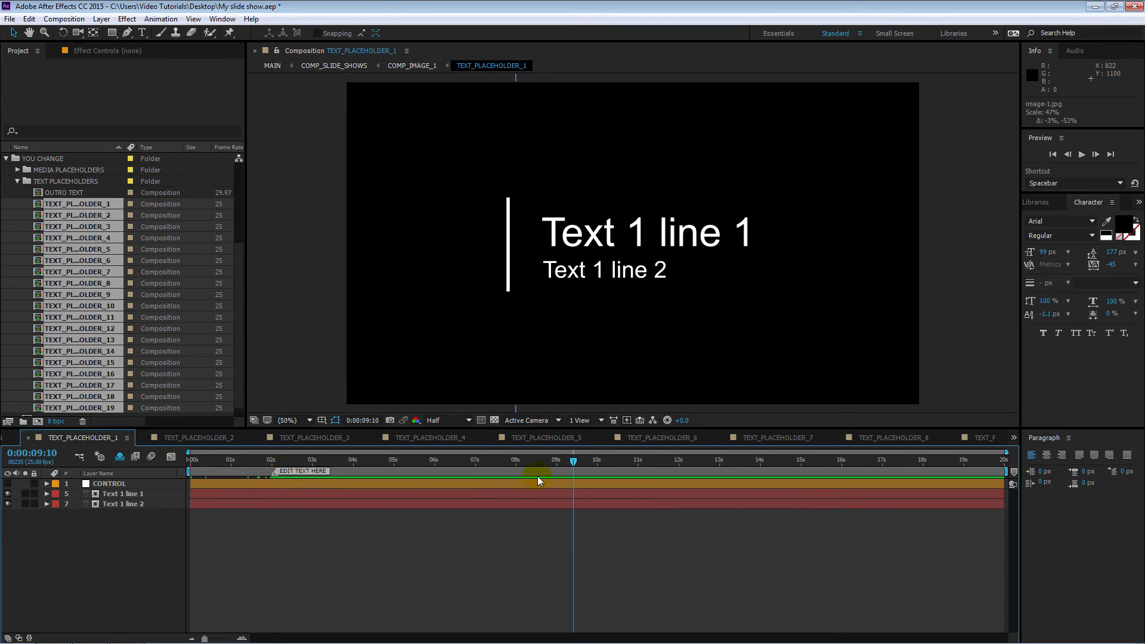
At the EDIT TEXT HERE marker, replace the first text line with "Surfer guy" and hide the Text 1 line 2 layer.
{"action": "left_click_drag", "start_coordinate": [573, 461], "coordinate": [275, 459]}
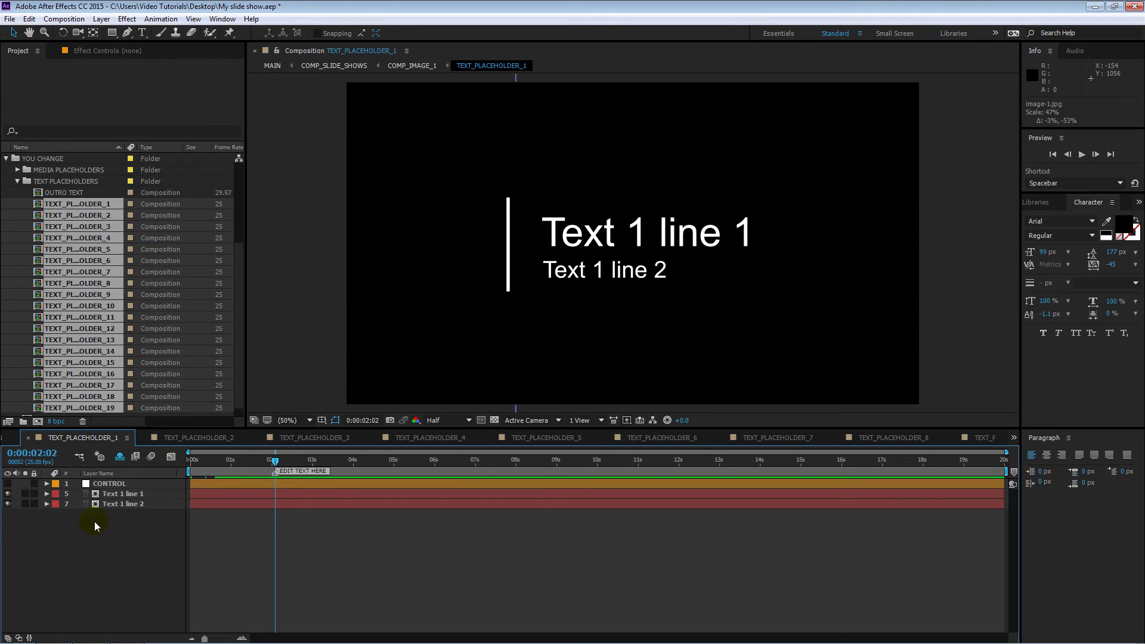
{"action": "double_click", "coordinate": [112, 495]}
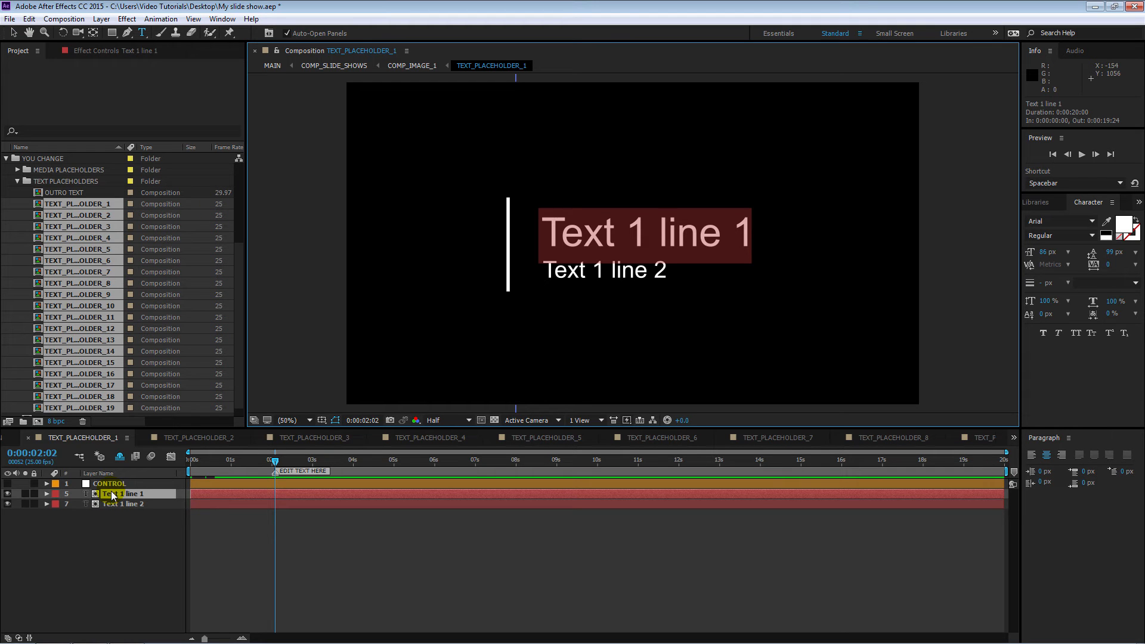
{"action": "type", "text": "Su"}
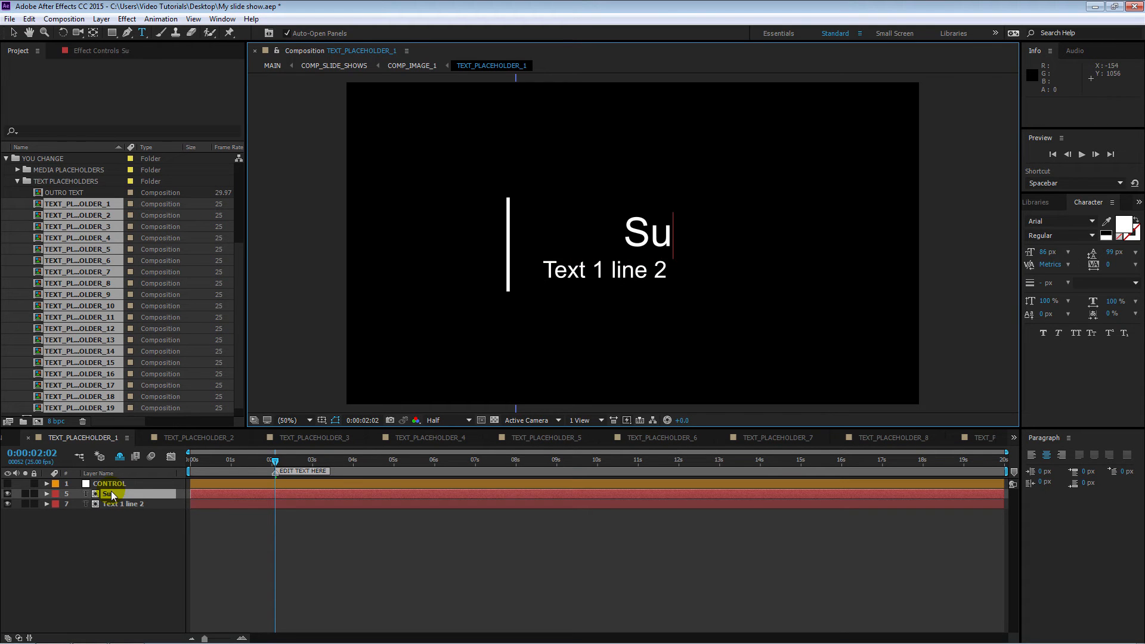
{"action": "type", "text": "rfer guy"}
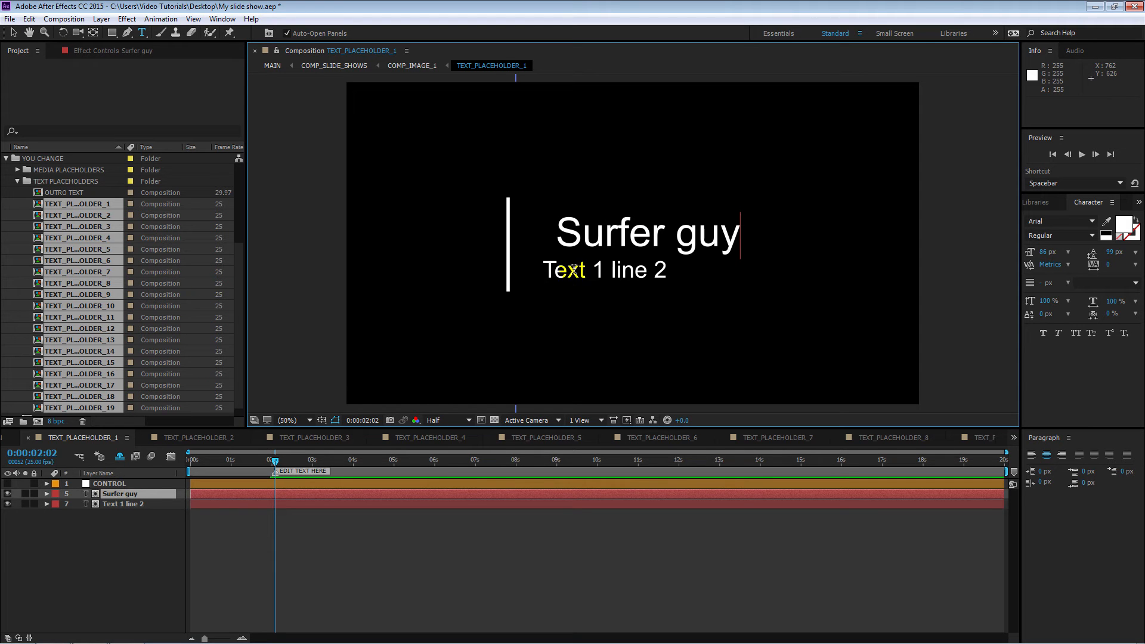
{"action": "left_click", "coordinate": [8, 504]}
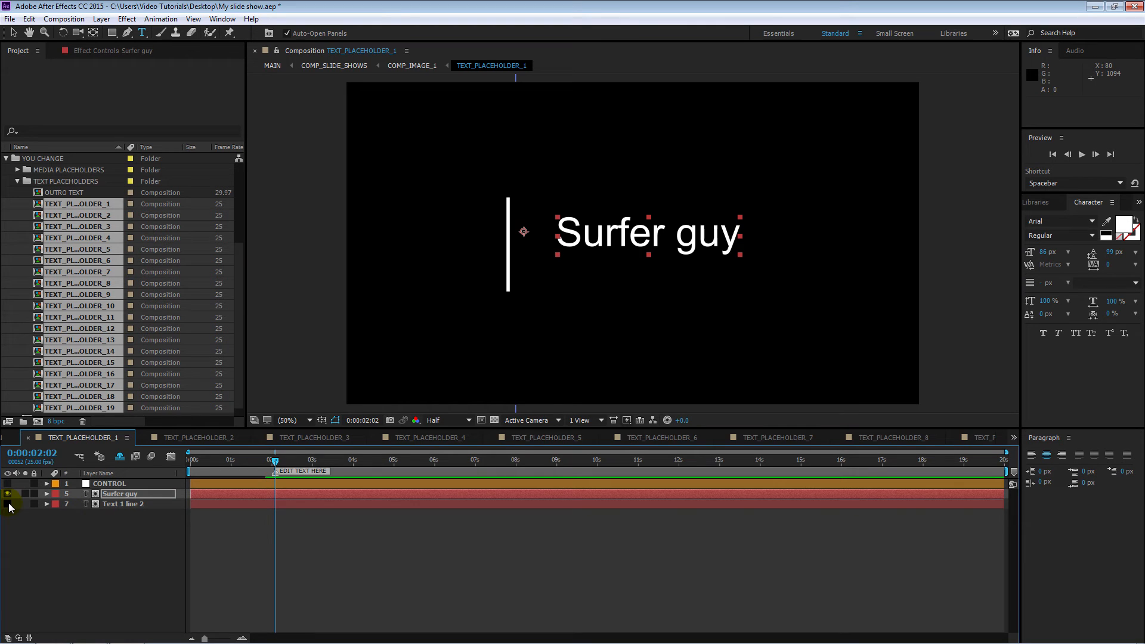
Display the effect controls of the CONTROL layer in TEXT_PLACEHOLDER_1.
{"action": "left_click", "coordinate": [207, 481]}
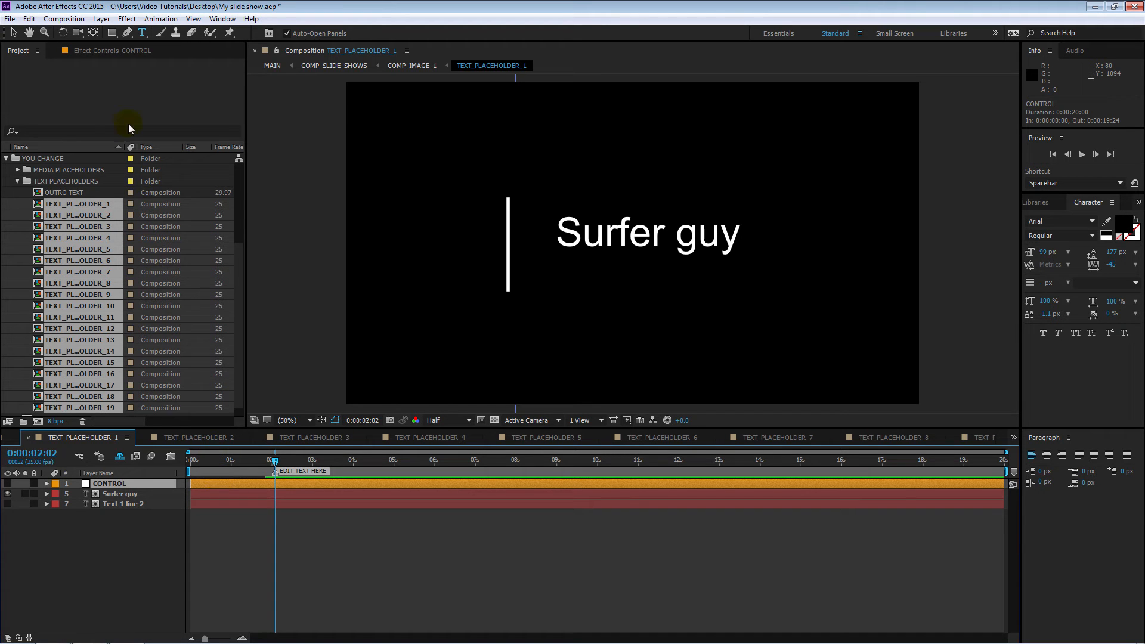
{"action": "left_click", "coordinate": [106, 51]}
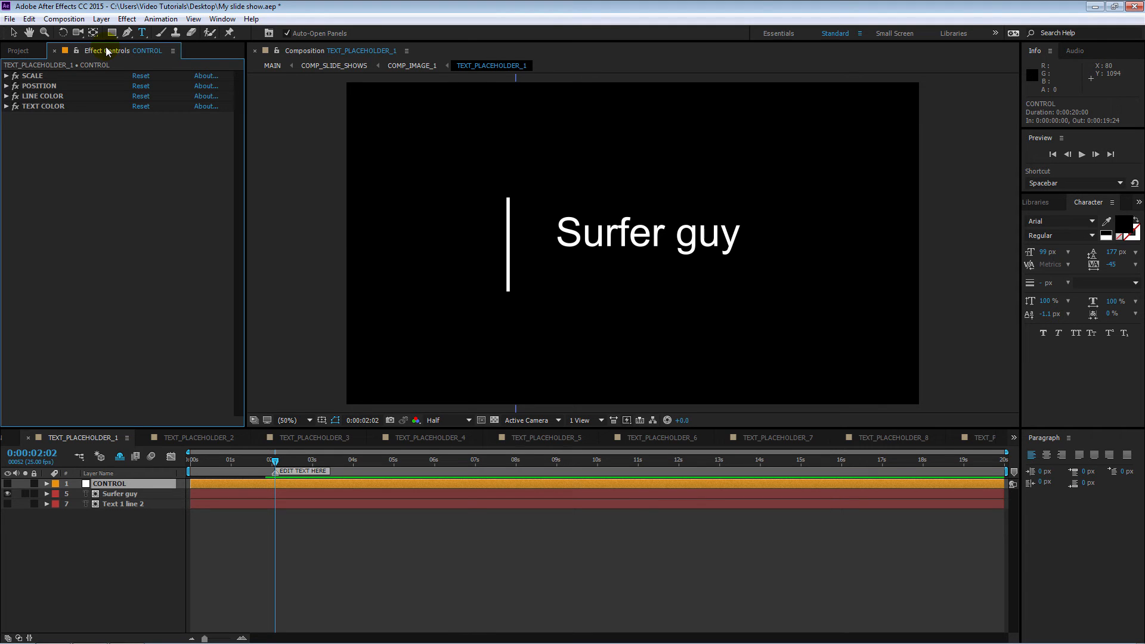
{"action": "left_click", "coordinate": [217, 19]}
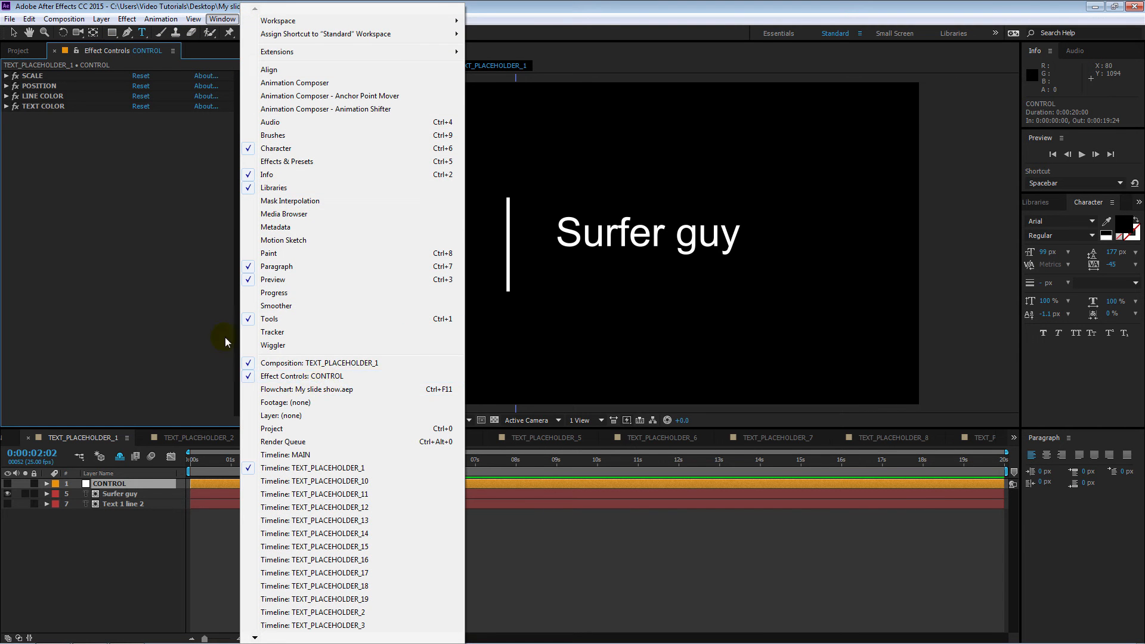
{"action": "left_click", "coordinate": [325, 379]}
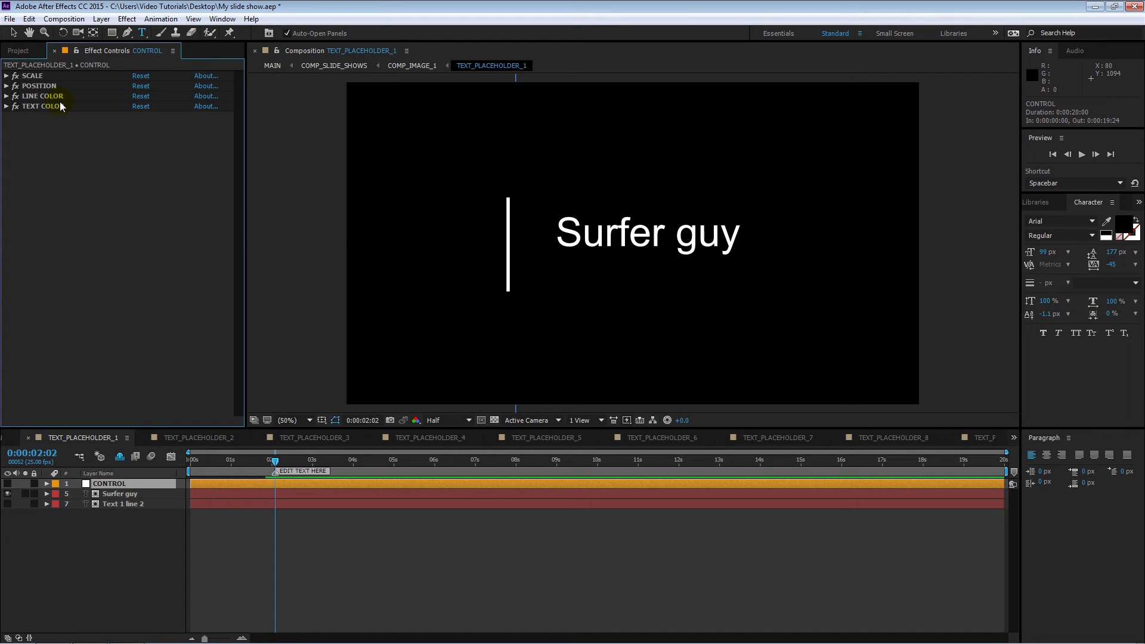
Set the CONTROL layer's TEXT COLOR to mint green (3DE9AA).
{"action": "left_click", "coordinate": [7, 106]}
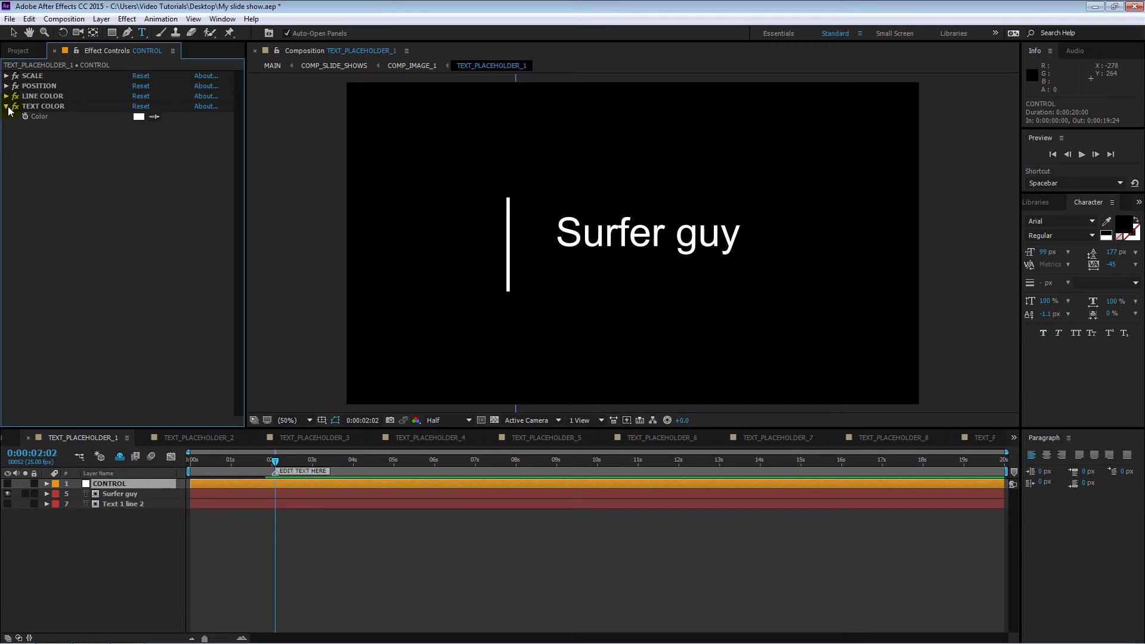
{"action": "left_click", "coordinate": [138, 117]}
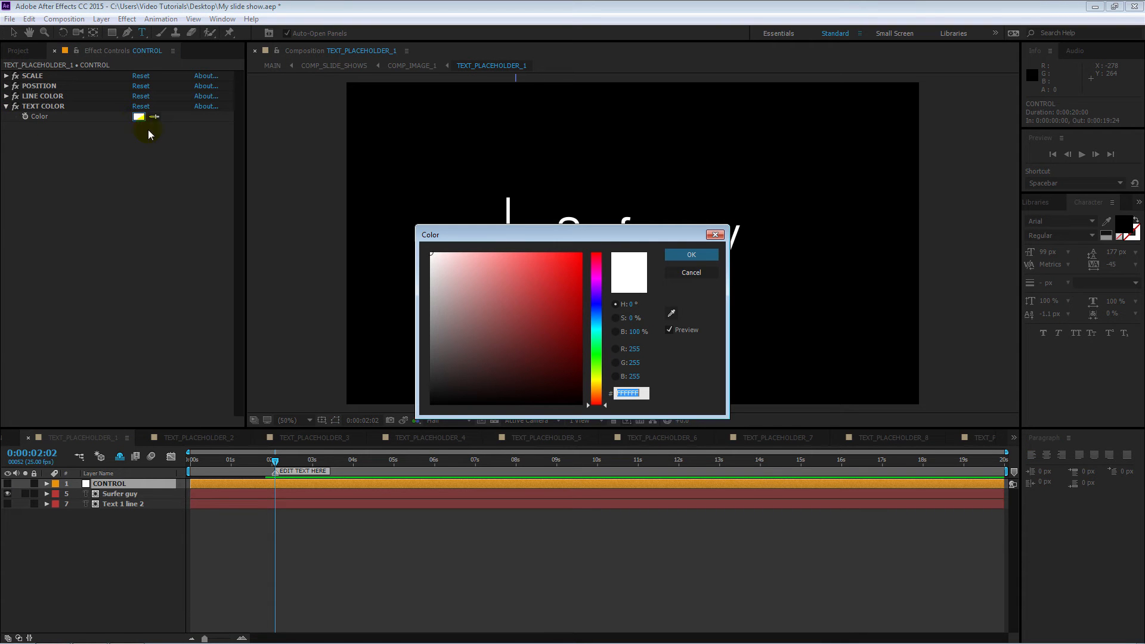
{"action": "left_click", "coordinate": [600, 339]}
{"action": "left_click", "coordinate": [542, 263]}
{"action": "left_click", "coordinate": [689, 257]}
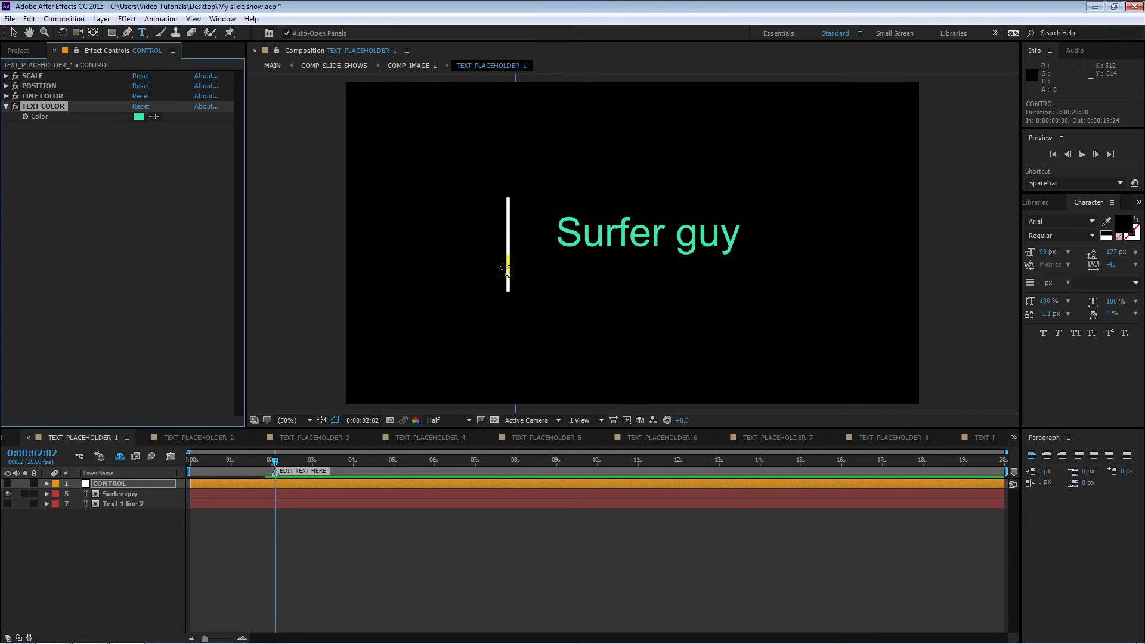
Match LINE COLOR to the text by sampling the green of the Surfer guy title.
{"action": "left_click", "coordinate": [6, 97]}
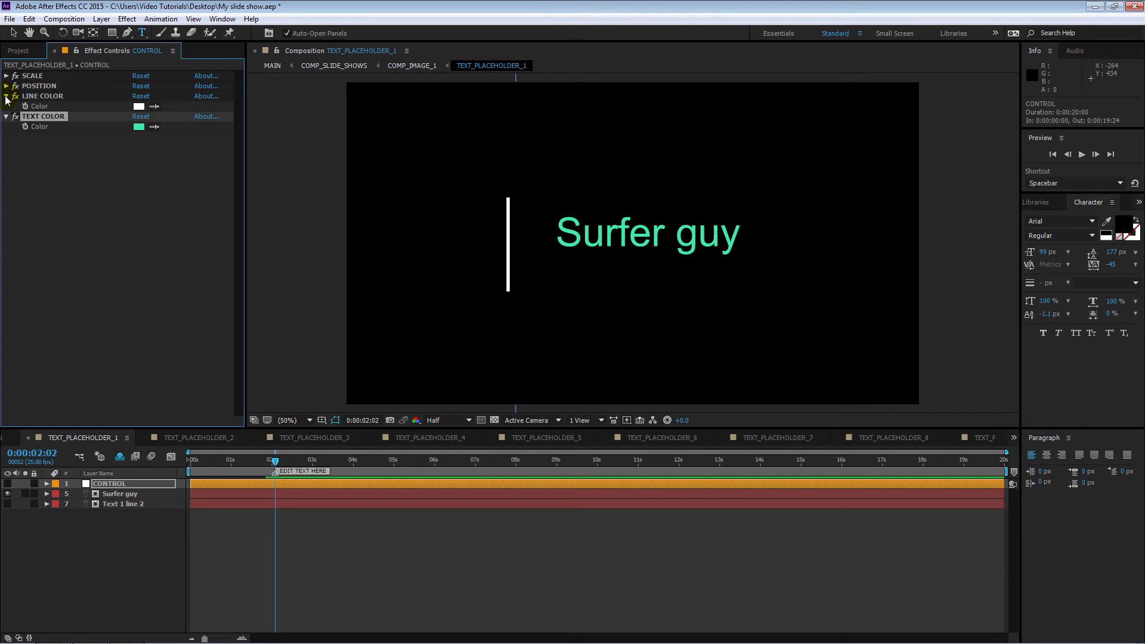
{"action": "left_click", "coordinate": [155, 107]}
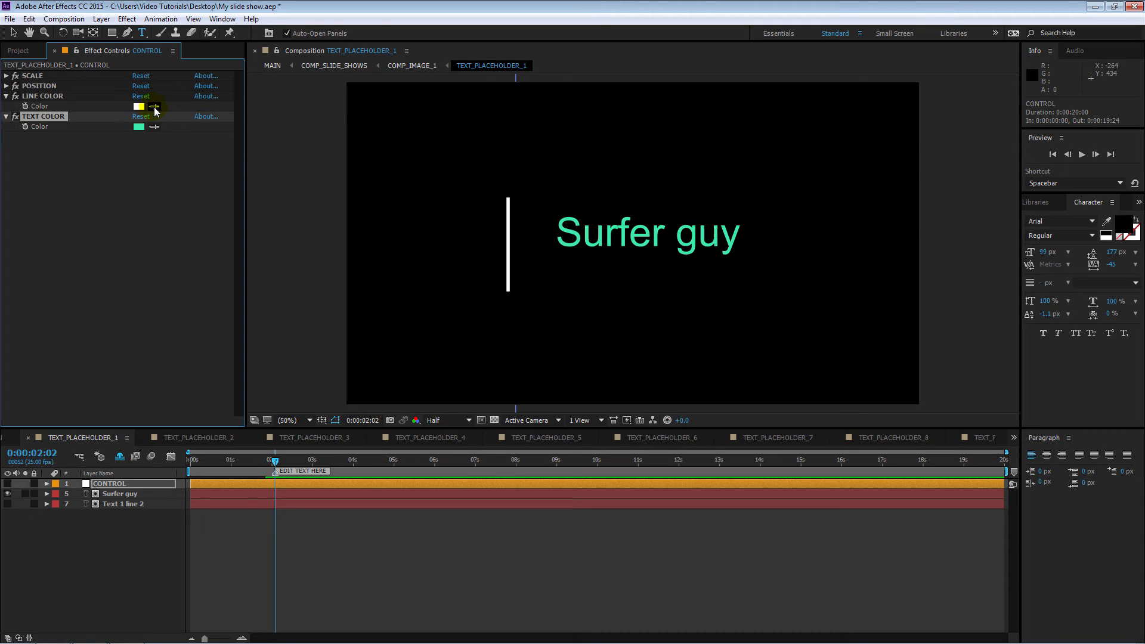
{"action": "left_click", "coordinate": [567, 230]}
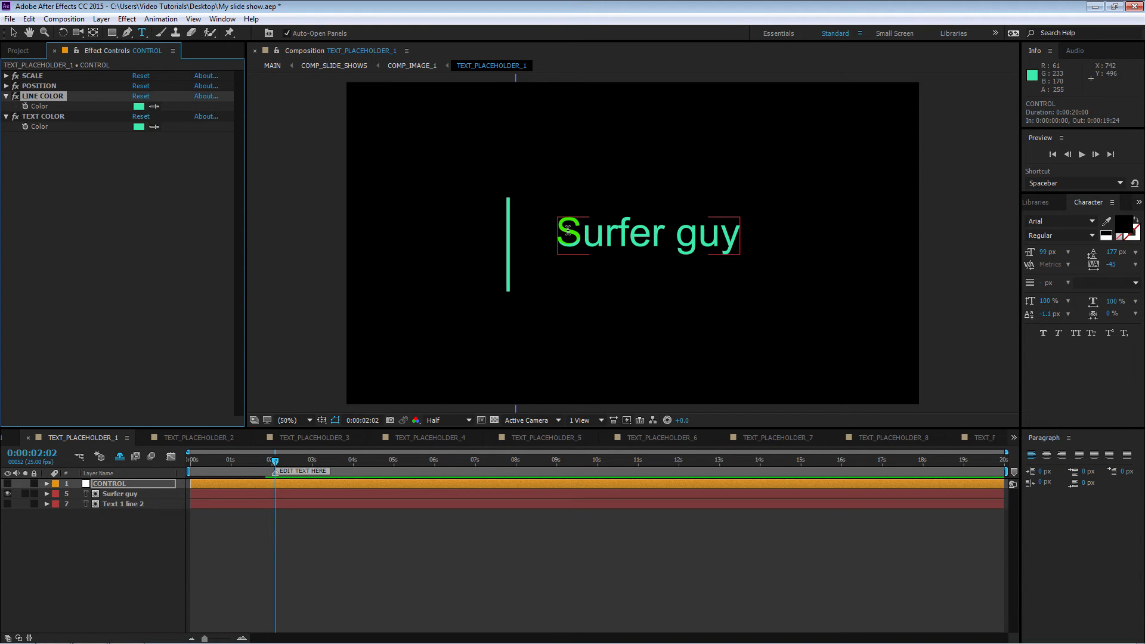
Set LINE COLOR to blue (3384CF) and check the first slide's title and line in MAIN.
{"action": "left_click", "coordinate": [138, 106]}
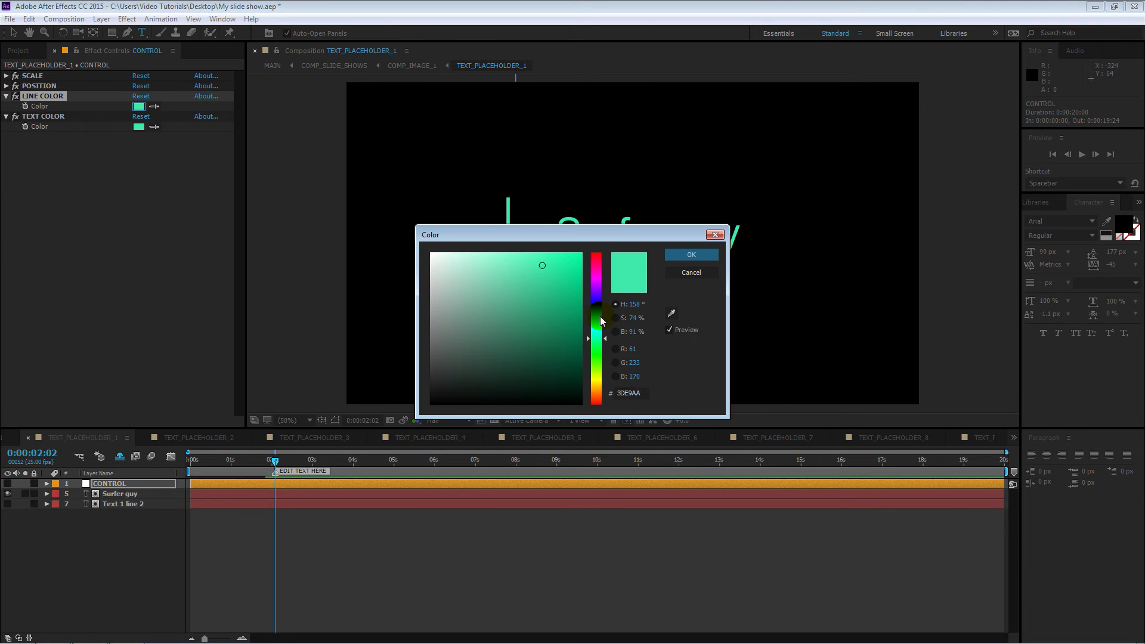
{"action": "left_click", "coordinate": [597, 317]}
{"action": "left_click", "coordinate": [544, 280]}
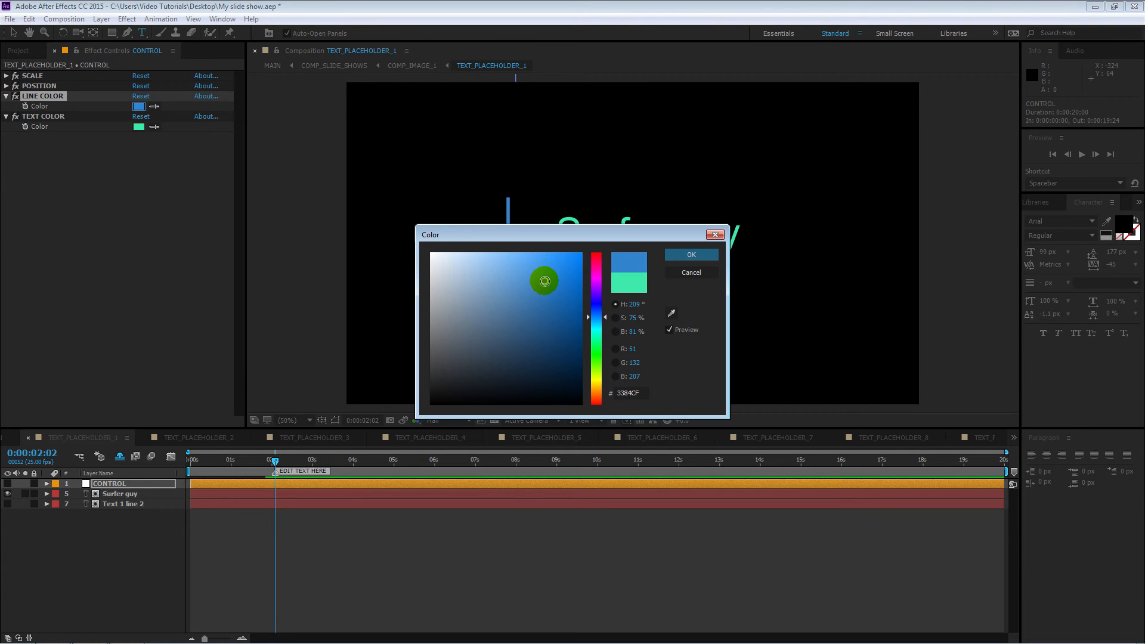
{"action": "left_click", "coordinate": [700, 258]}
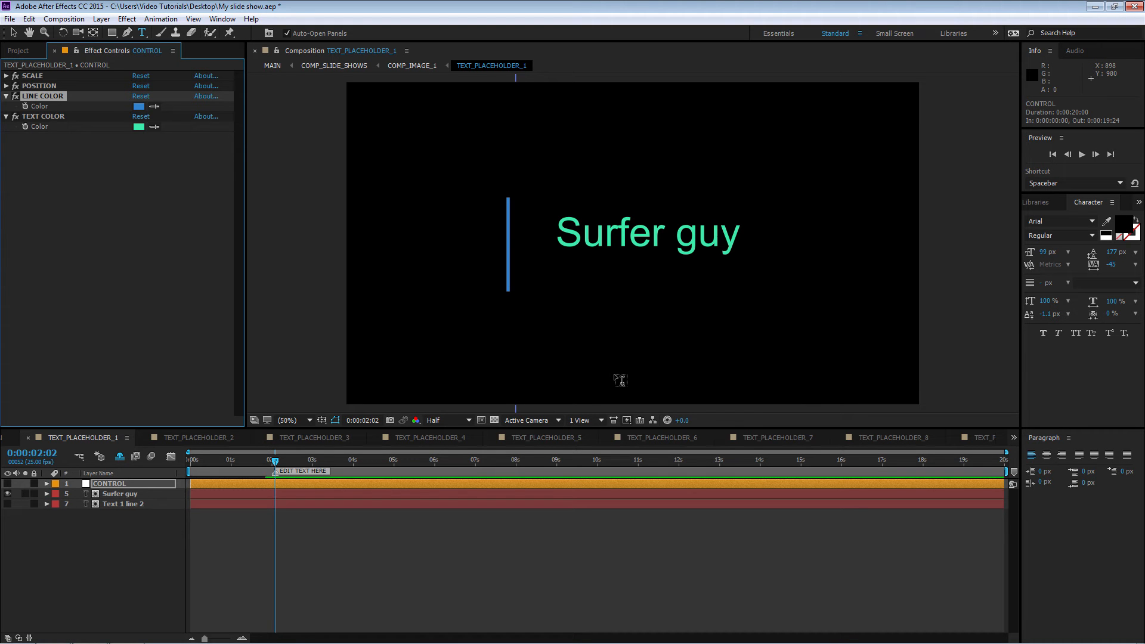
{"action": "left_click", "coordinate": [8, 440]}
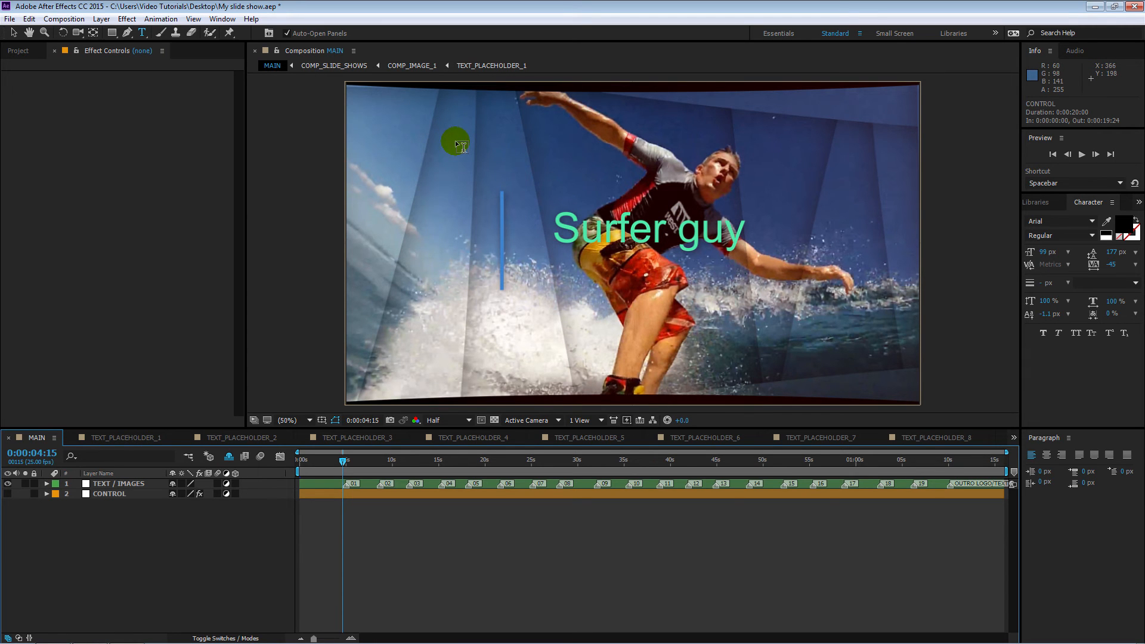
Set the SCALE slider of the CONTROL layer in TEXT_PLACEHOLDER_1 to 193.
{"action": "left_click", "coordinate": [121, 437]}
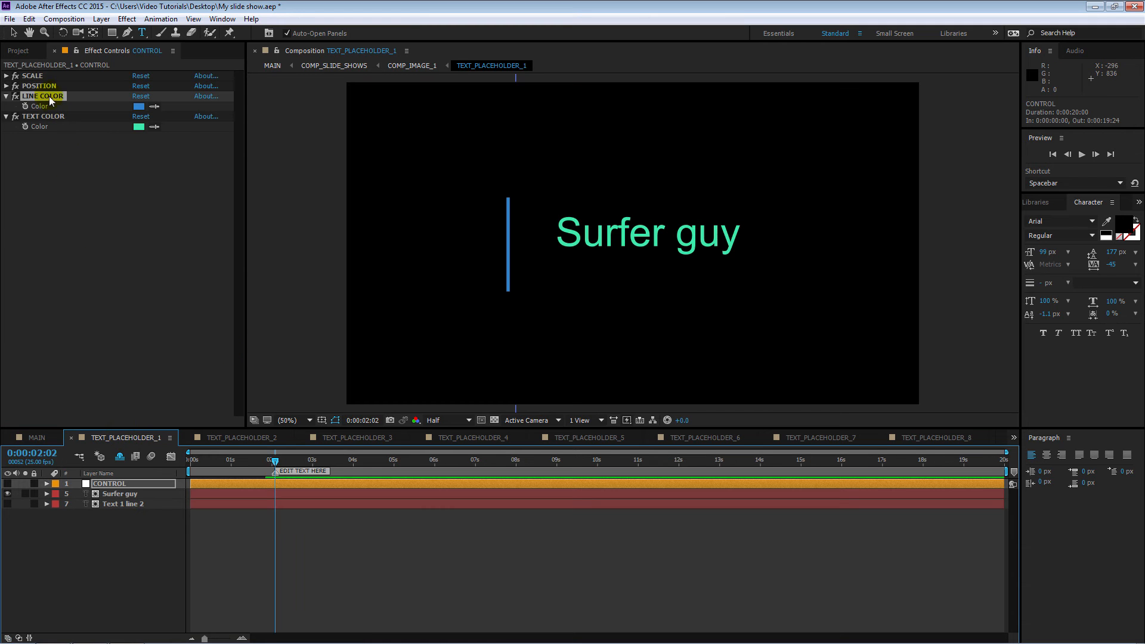
{"action": "left_click", "coordinate": [6, 86]}
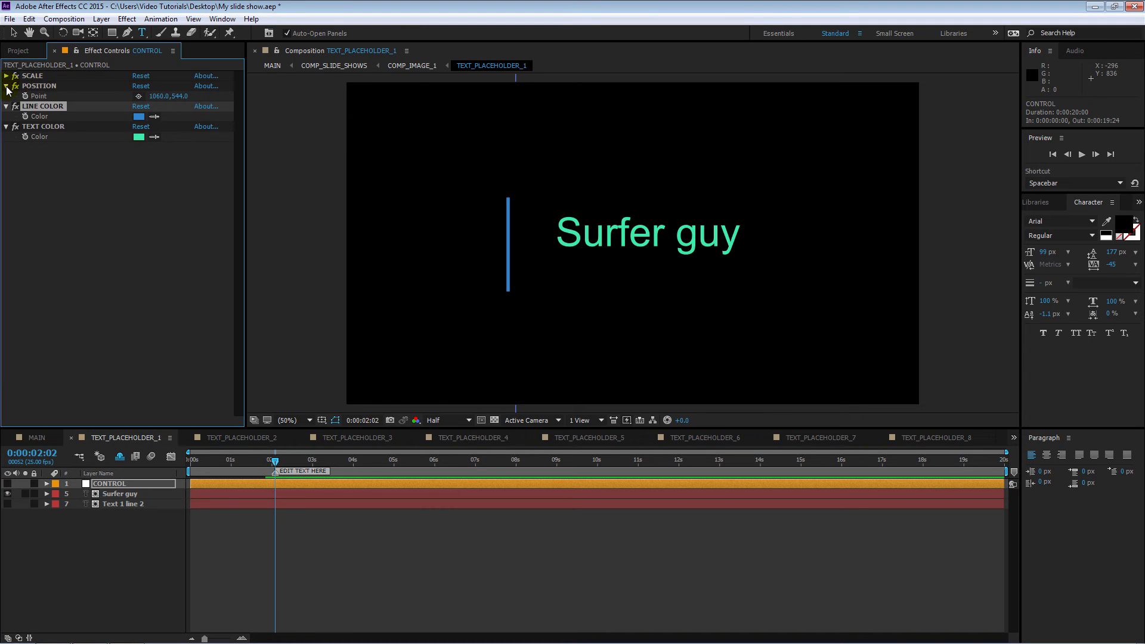
{"action": "left_click", "coordinate": [6, 76]}
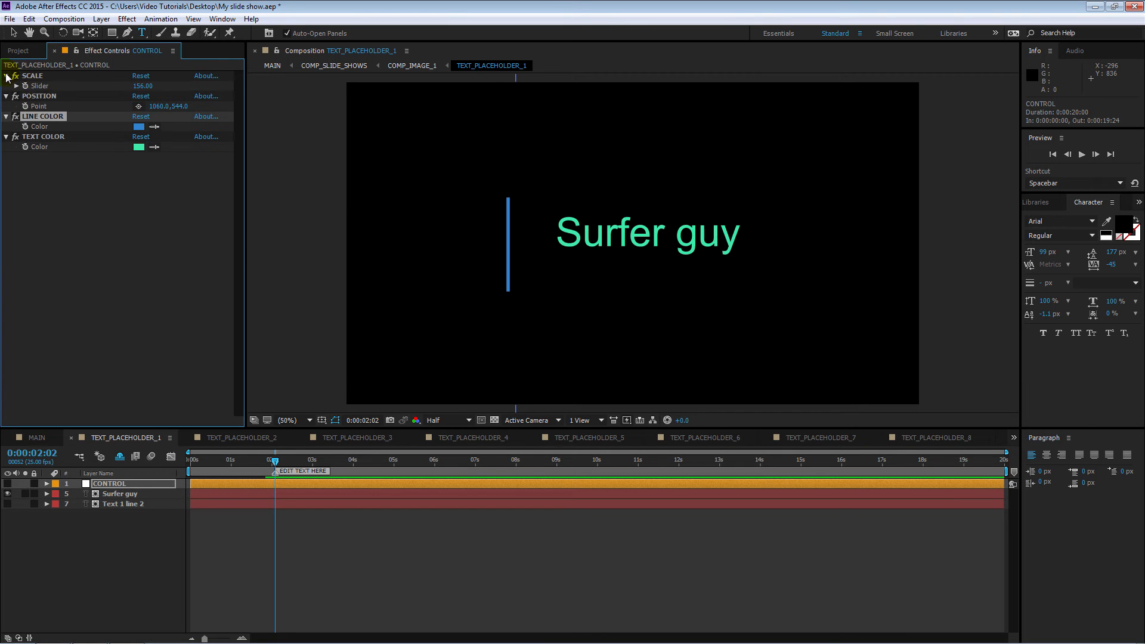
{"action": "left_click", "coordinate": [17, 85]}
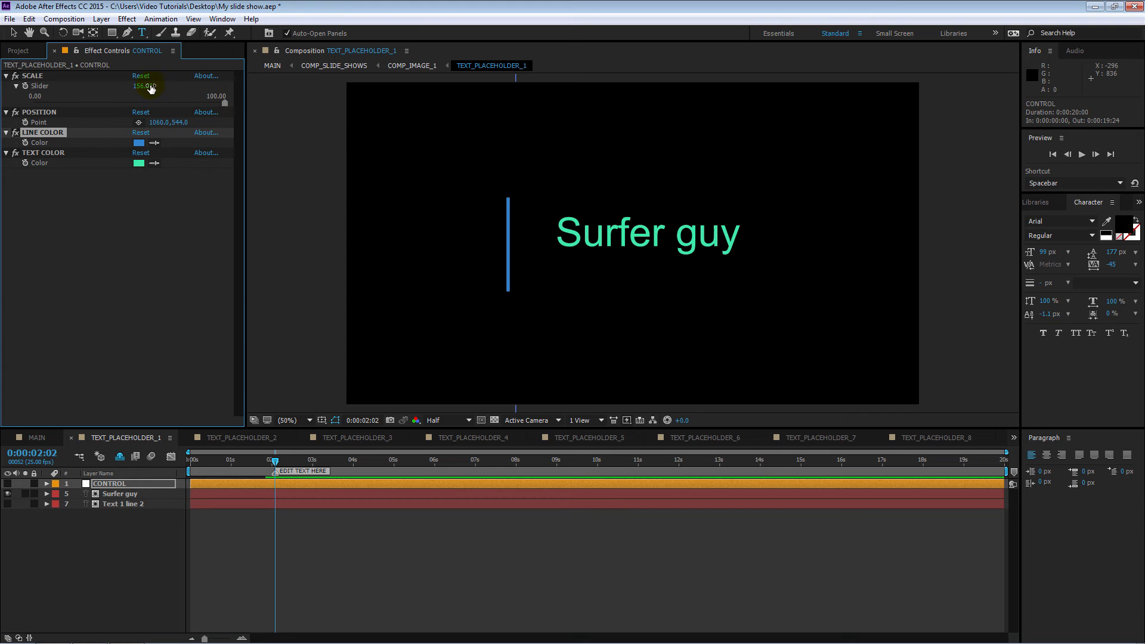
{"action": "left_click", "coordinate": [227, 101]}
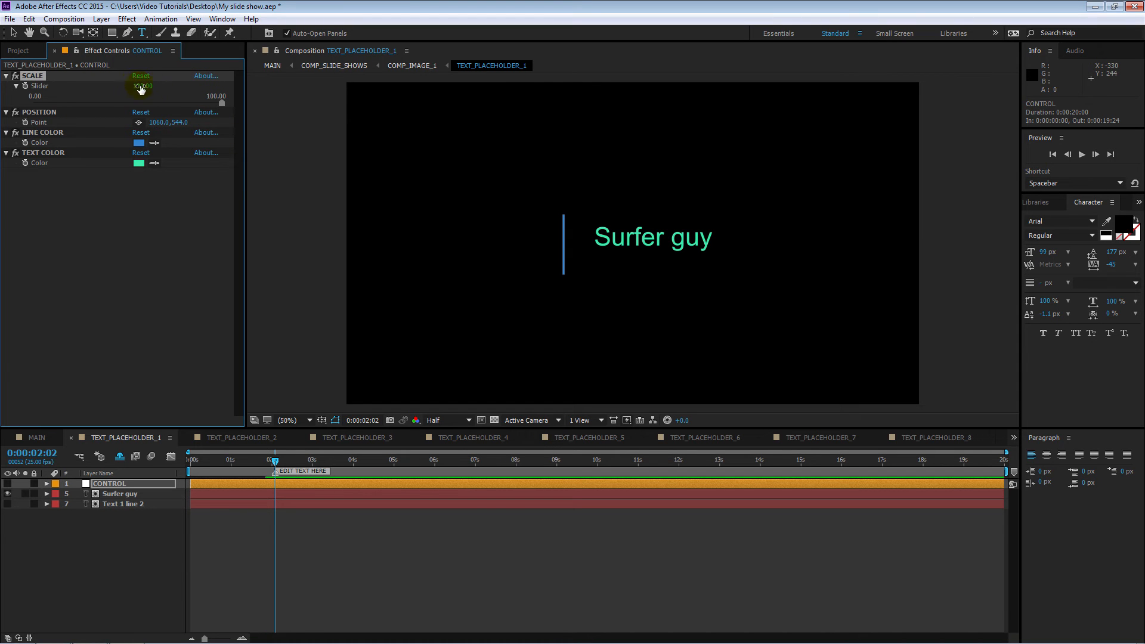
{"action": "left_click_drag", "start_coordinate": [132, 90], "coordinate": [208, 94]}
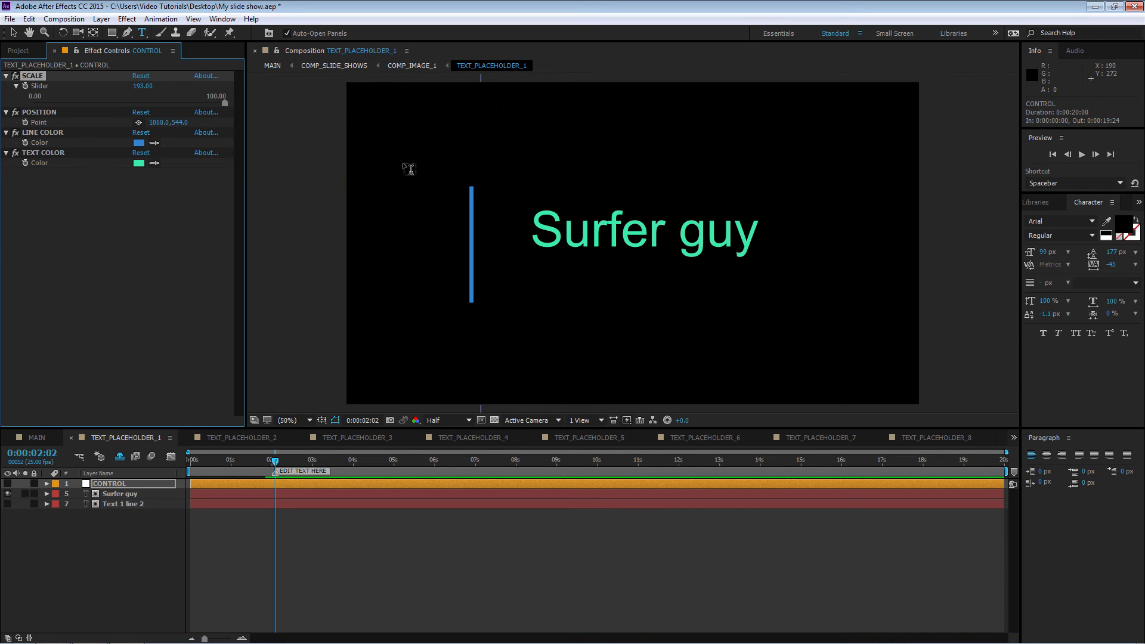
Move the Surfer guy title to the upper part of the frame, with POSITION at about 776, 222, and check it in MAIN.
{"action": "left_click", "coordinate": [138, 123]}
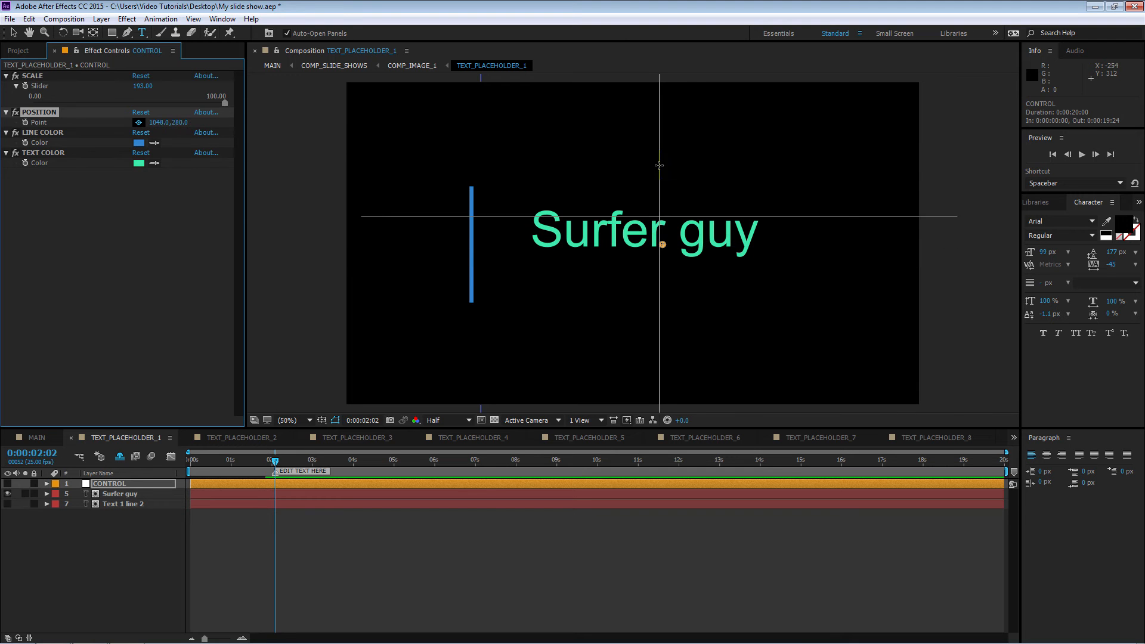
{"action": "left_click", "coordinate": [578, 149]}
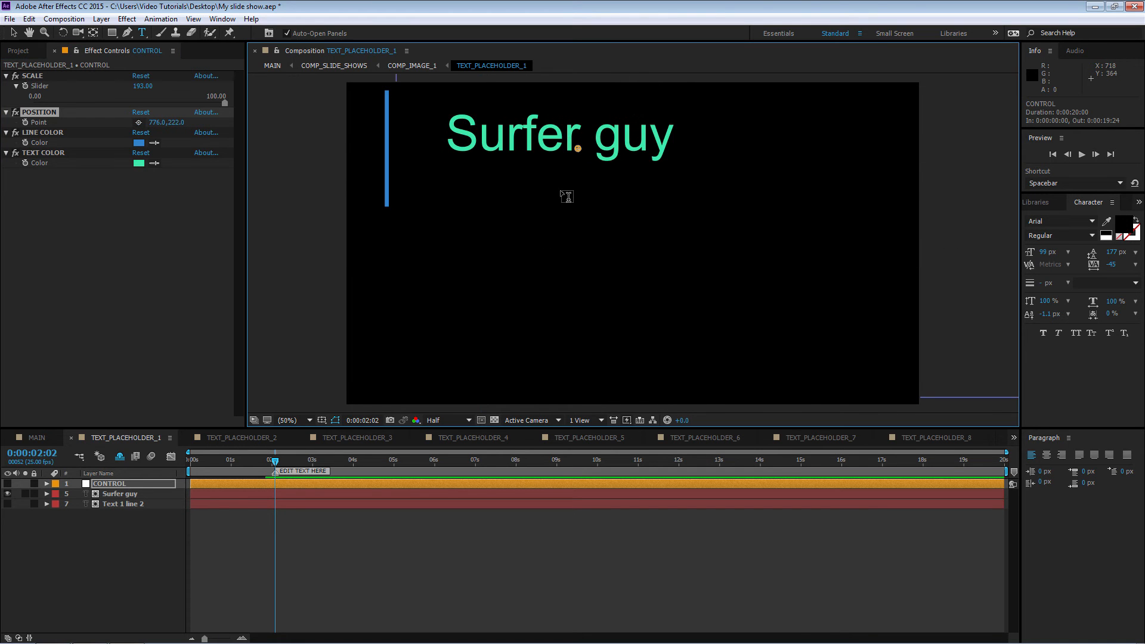
{"action": "left_click", "coordinate": [33, 436]}
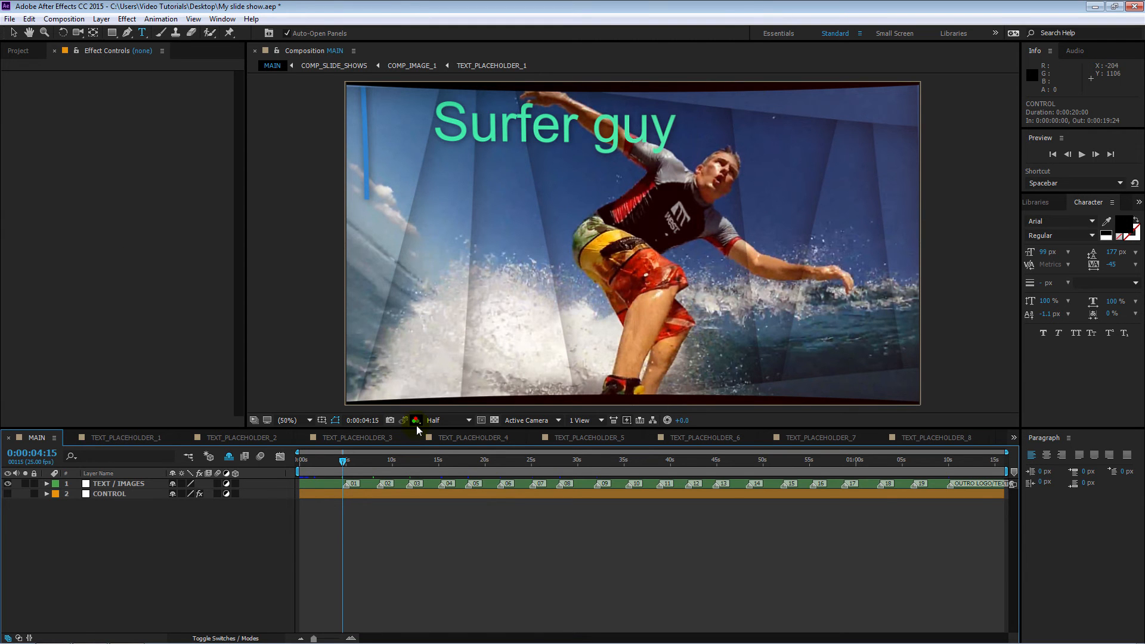
Close all timeline panels except MAIN and display the effect controls of its CONTROL layer.
{"action": "left_click", "coordinate": [54, 438]}
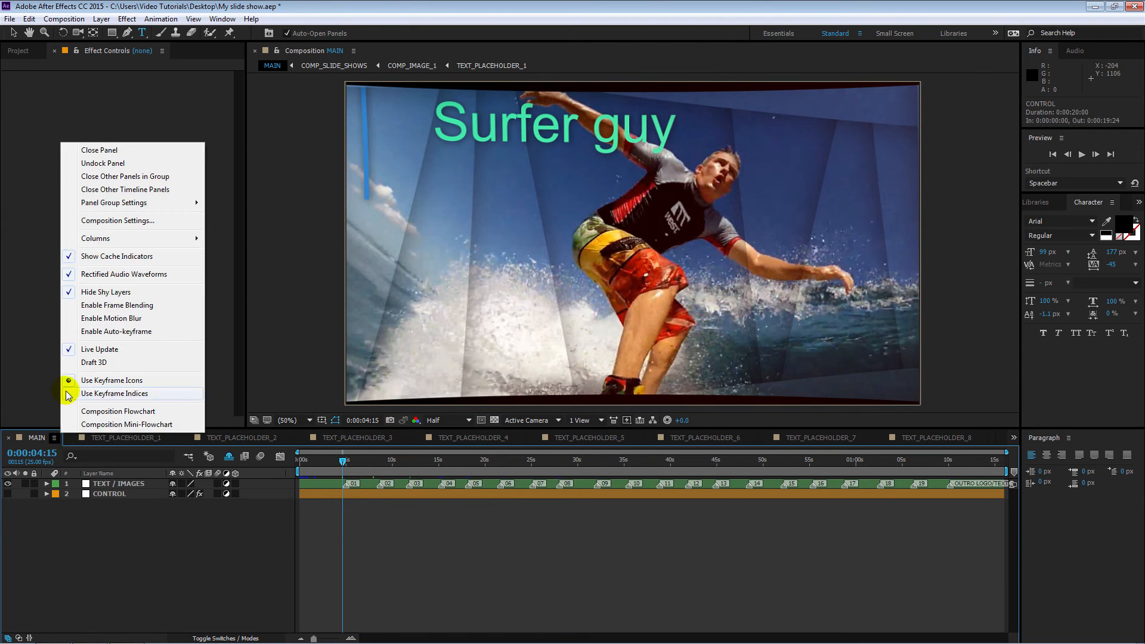
{"action": "left_click", "coordinate": [93, 177]}
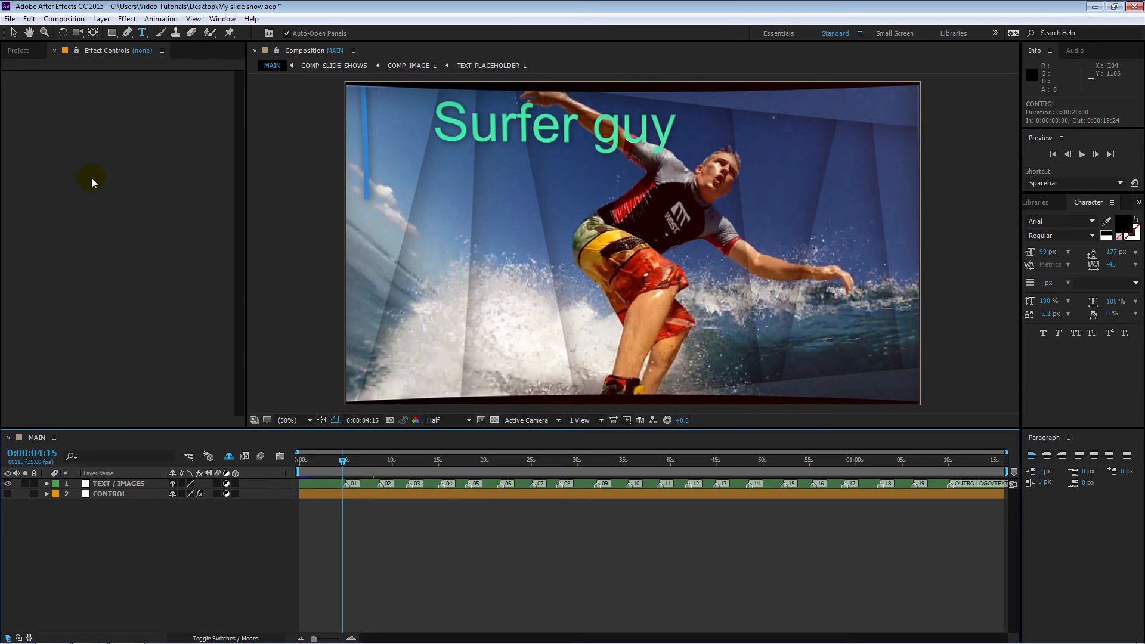
{"action": "left_click", "coordinate": [124, 493]}
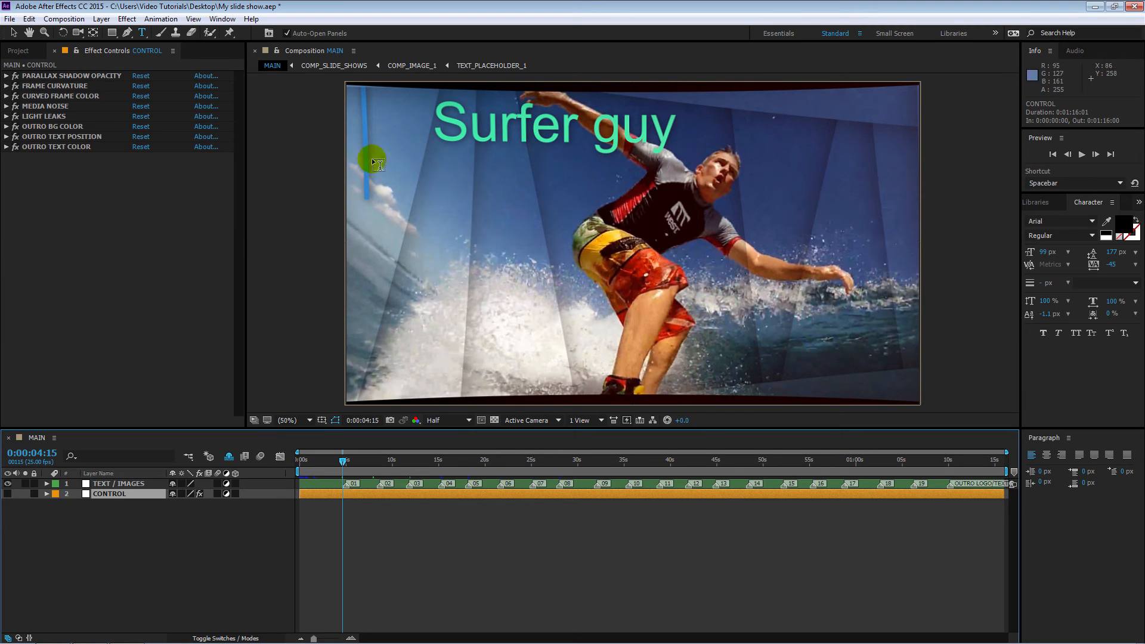
Set PARALLAX SHADOW OPACITY to about 22.78 and FRAME CURVATURE to about 73.73 on the CONTROL layer.
{"action": "left_click", "coordinate": [10, 80]}
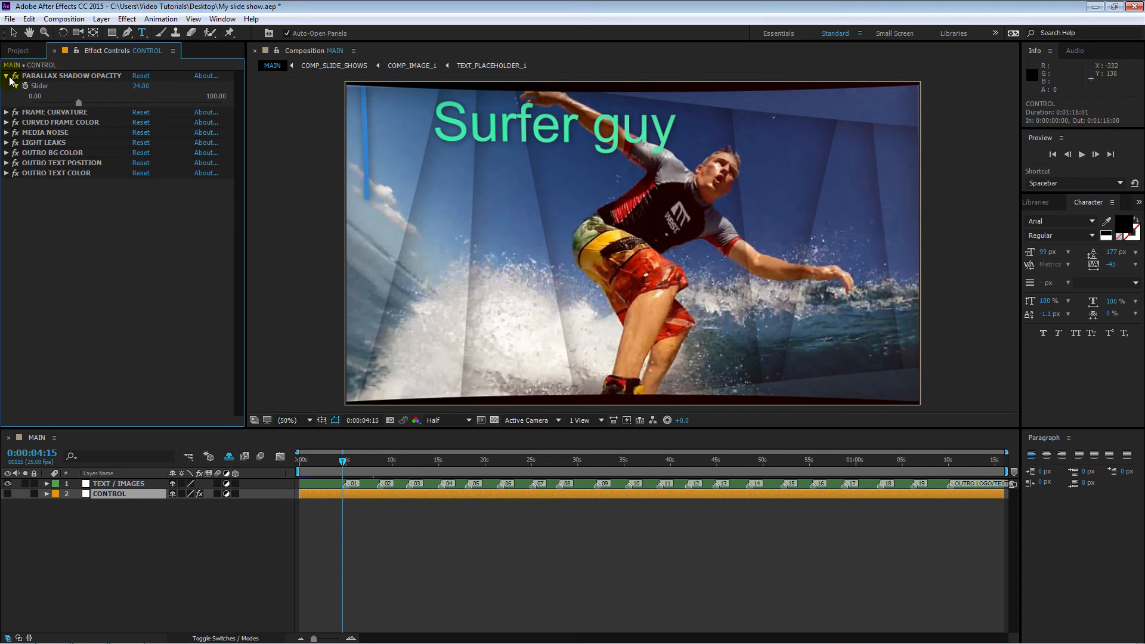
{"action": "mouse_move", "coordinate": [79, 104]}
{"action": "left_mouse_down"}
{"action": "mouse_move", "coordinate": [165, 106]}
{"action": "mouse_move", "coordinate": [31, 111]}
{"action": "mouse_move", "coordinate": [77, 102]}
{"action": "left_mouse_up"}
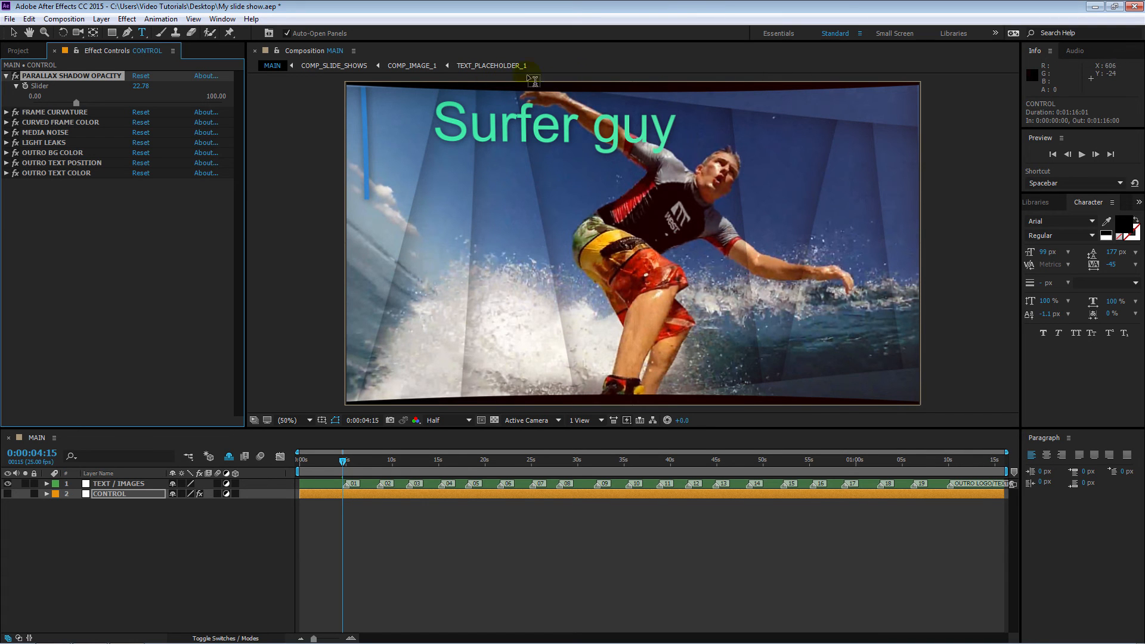
{"action": "left_click", "coordinate": [6, 112]}
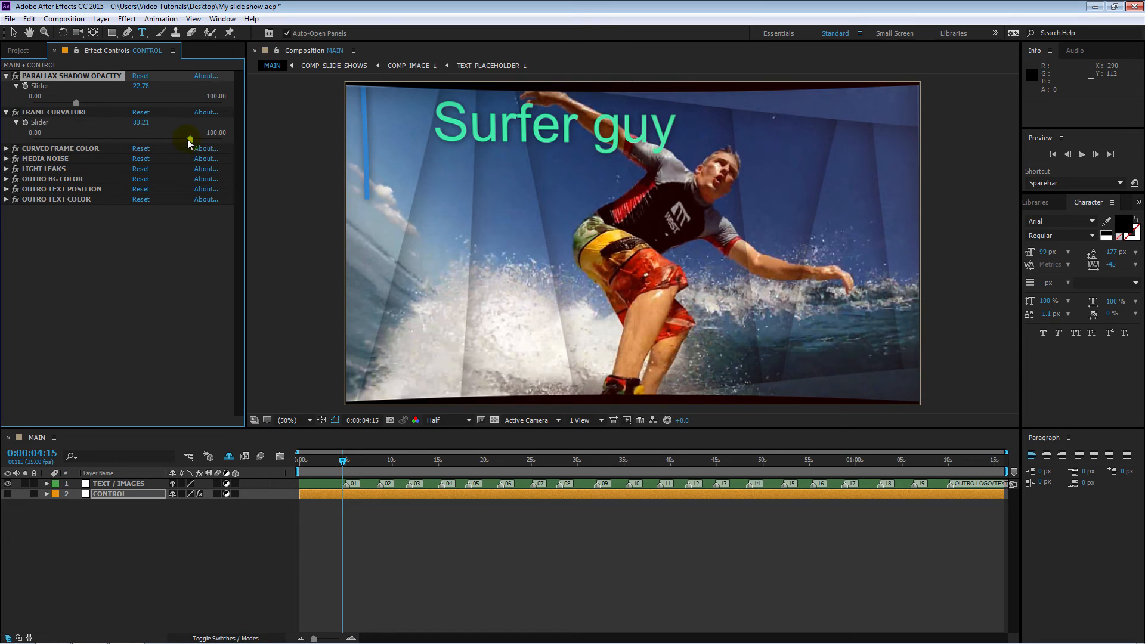
{"action": "left_click_drag", "start_coordinate": [190, 139], "coordinate": [220, 148]}
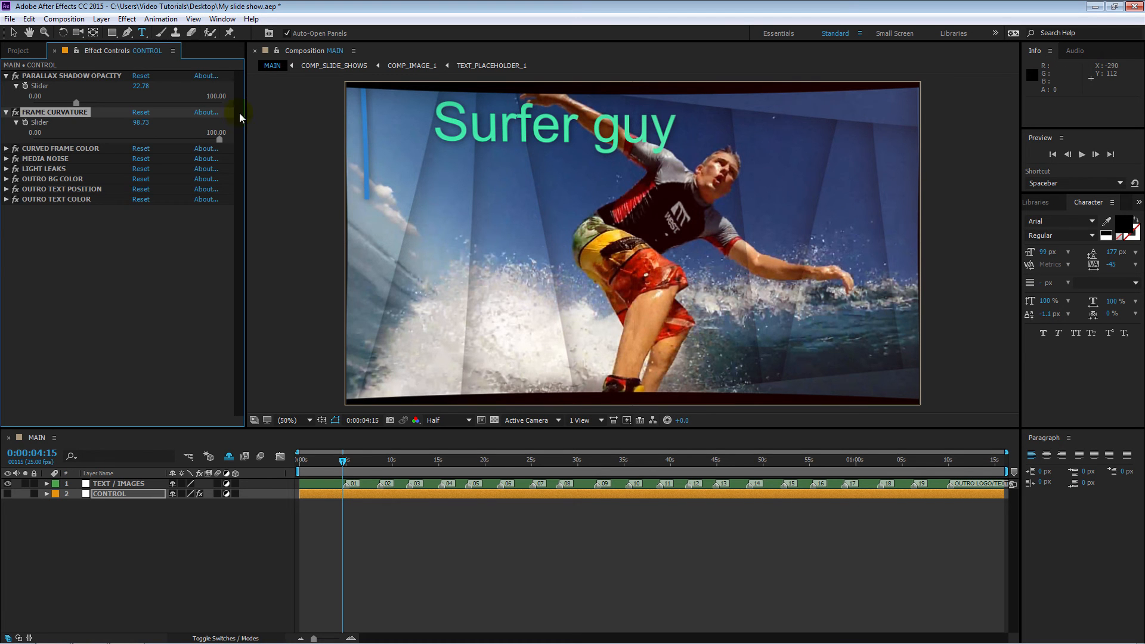
{"action": "mouse_move", "coordinate": [140, 124]}
{"action": "left_mouse_down"}
{"action": "mouse_move", "coordinate": [222, 126]}
{"action": "mouse_move", "coordinate": [27, 115]}
{"action": "mouse_move", "coordinate": [122, 120]}
{"action": "left_mouse_up"}
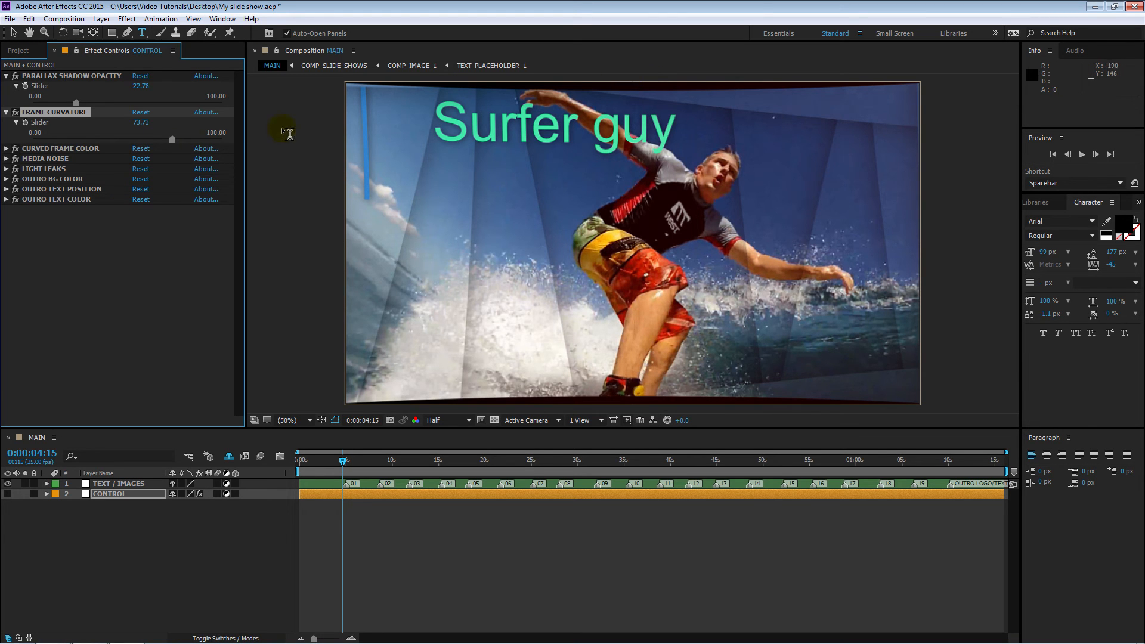
Set the CURVED FRAME COLOR of the CONTROL layer to a bright blue.
{"action": "left_click", "coordinate": [6, 148]}
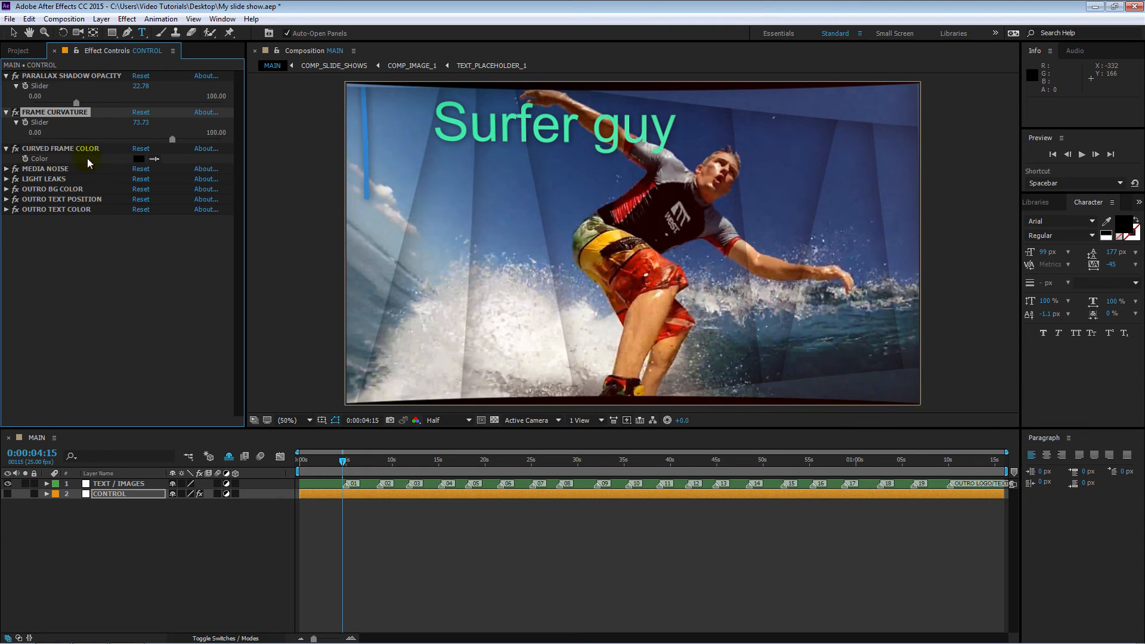
{"action": "left_click", "coordinate": [138, 160]}
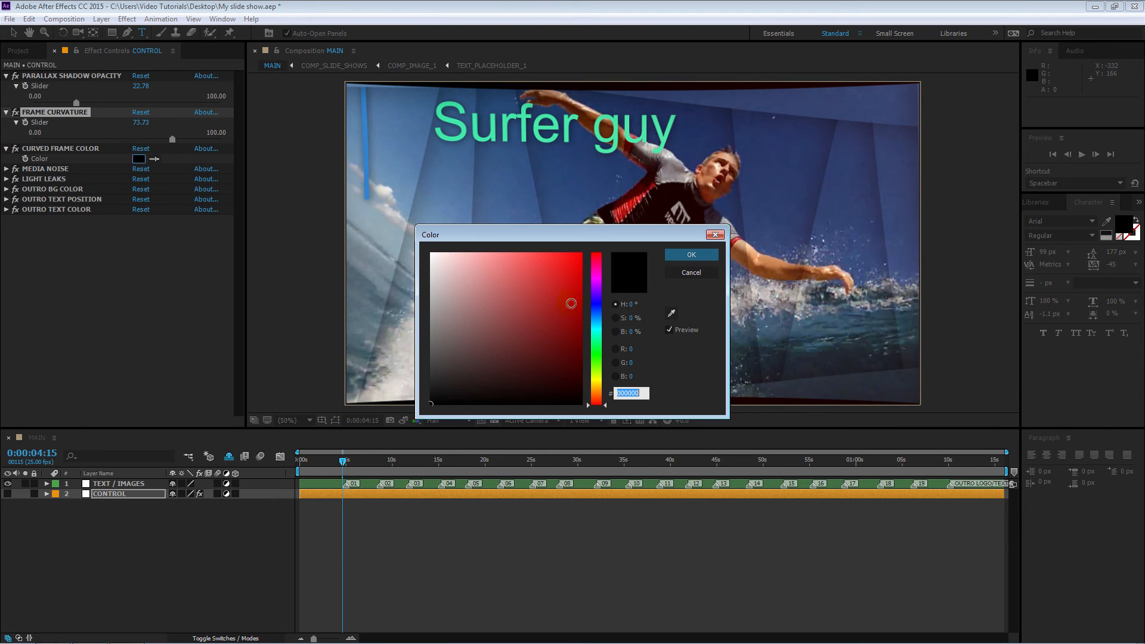
{"action": "left_click", "coordinate": [596, 308]}
{"action": "left_click", "coordinate": [564, 260]}
{"action": "left_click", "coordinate": [686, 255]}
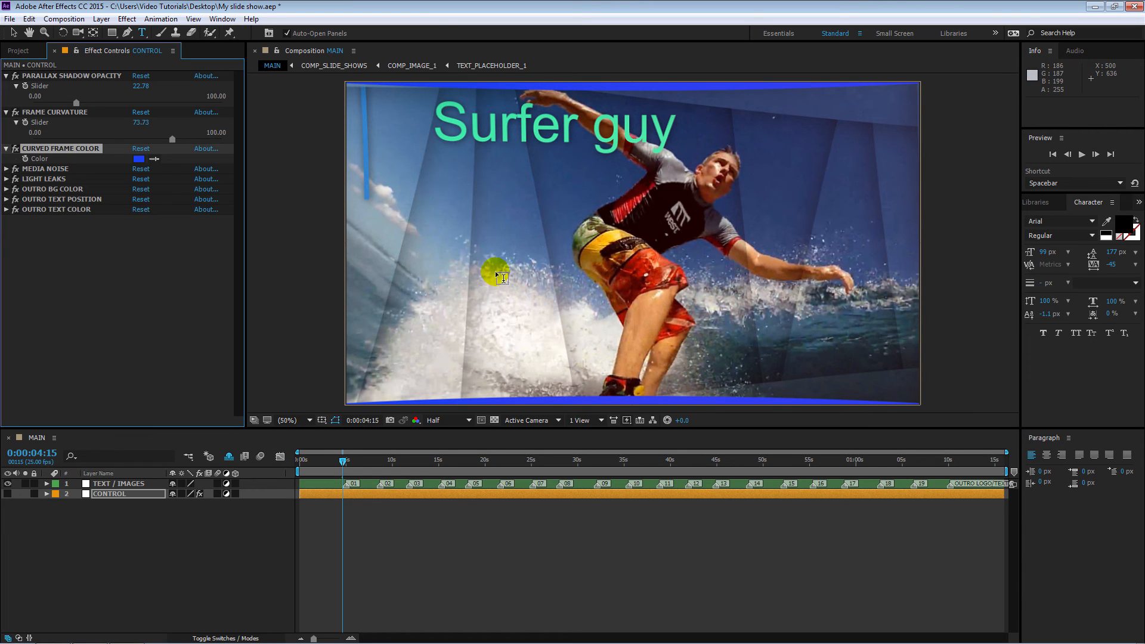
Try MEDIA NOISE at 0, and set it to about 4.43 on the CONTROL layer.
{"action": "left_click", "coordinate": [7, 170]}
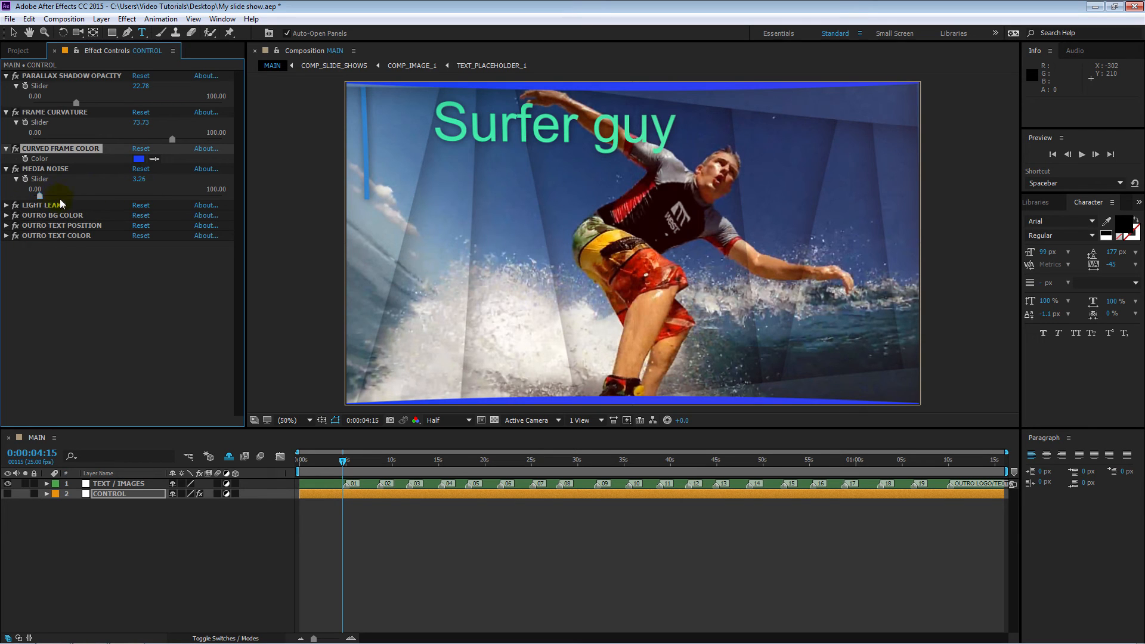
{"action": "mouse_move", "coordinate": [40, 198]}
{"action": "left_mouse_down"}
{"action": "mouse_move", "coordinate": [157, 200]}
{"action": "mouse_move", "coordinate": [30, 199]}
{"action": "left_mouse_up"}
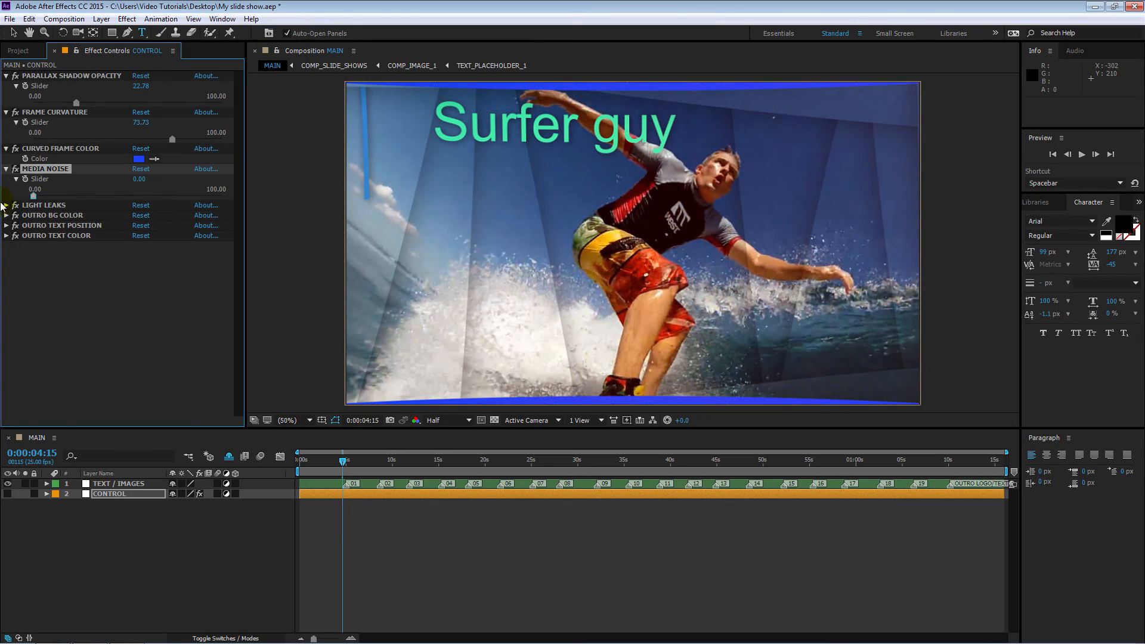
{"action": "left_click_drag", "start_coordinate": [33, 197], "coordinate": [45, 194]}
Try a strong LIGHT LEAKS value of about 83, and reduce it to about 14.24.
{"action": "left_click", "coordinate": [6, 206]}
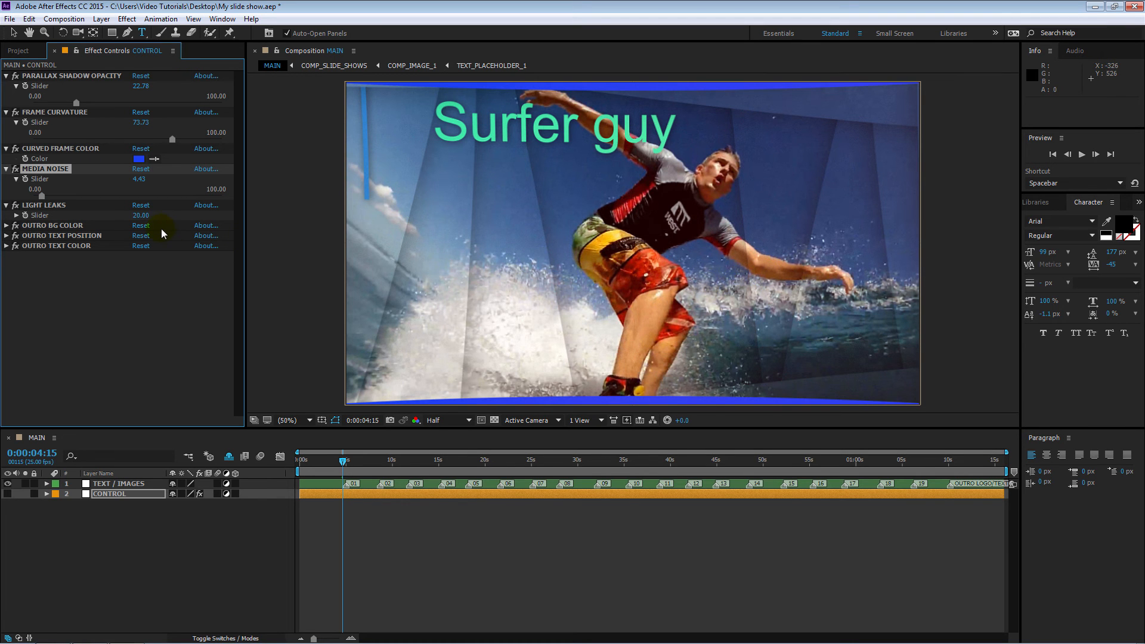
{"action": "left_click", "coordinate": [16, 215]}
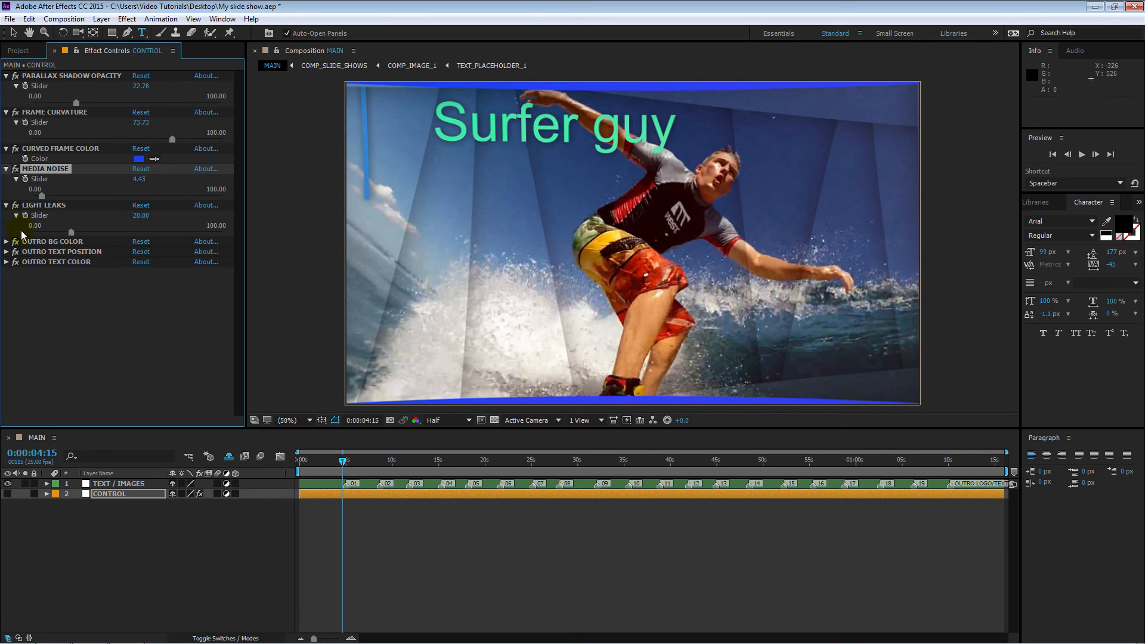
{"action": "left_click_drag", "start_coordinate": [71, 232], "coordinate": [112, 232]}
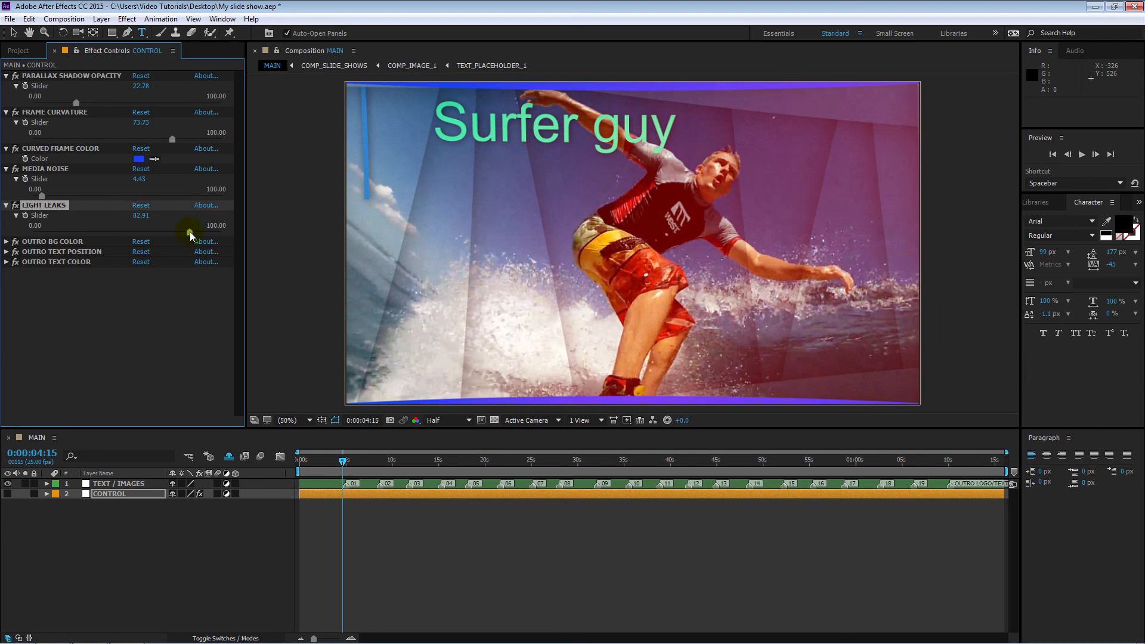
{"action": "left_click_drag", "start_coordinate": [191, 232], "coordinate": [51, 248]}
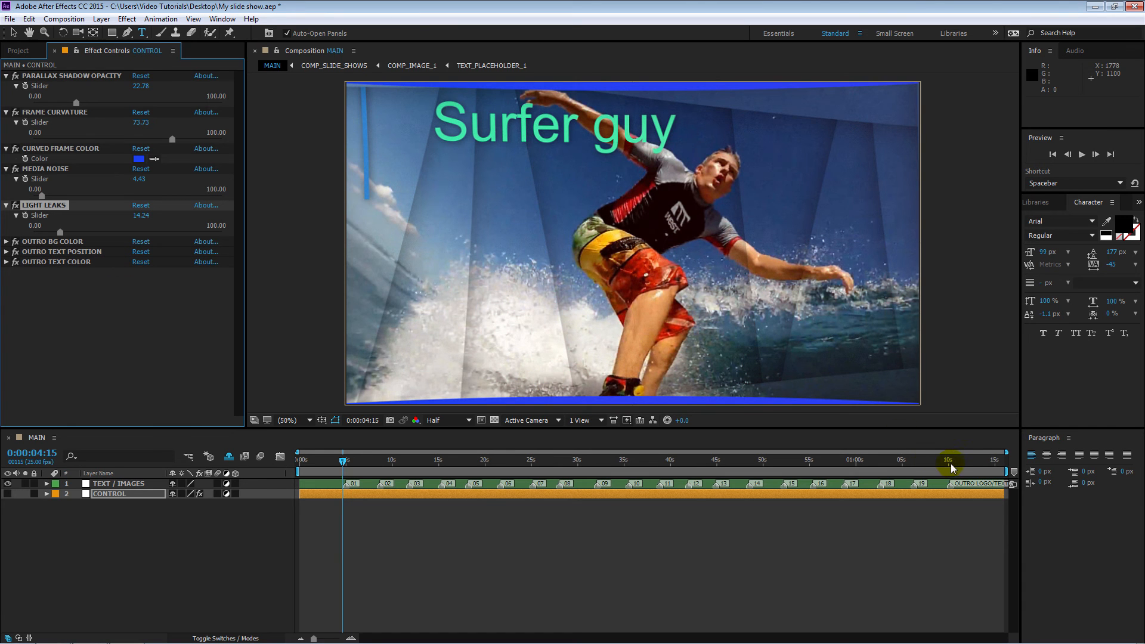
Go to the outro logo at 0:01:10:03 in MAIN and collapse the text placeholder and tutorial asset folders in the project.
{"action": "left_click", "coordinate": [950, 464]}
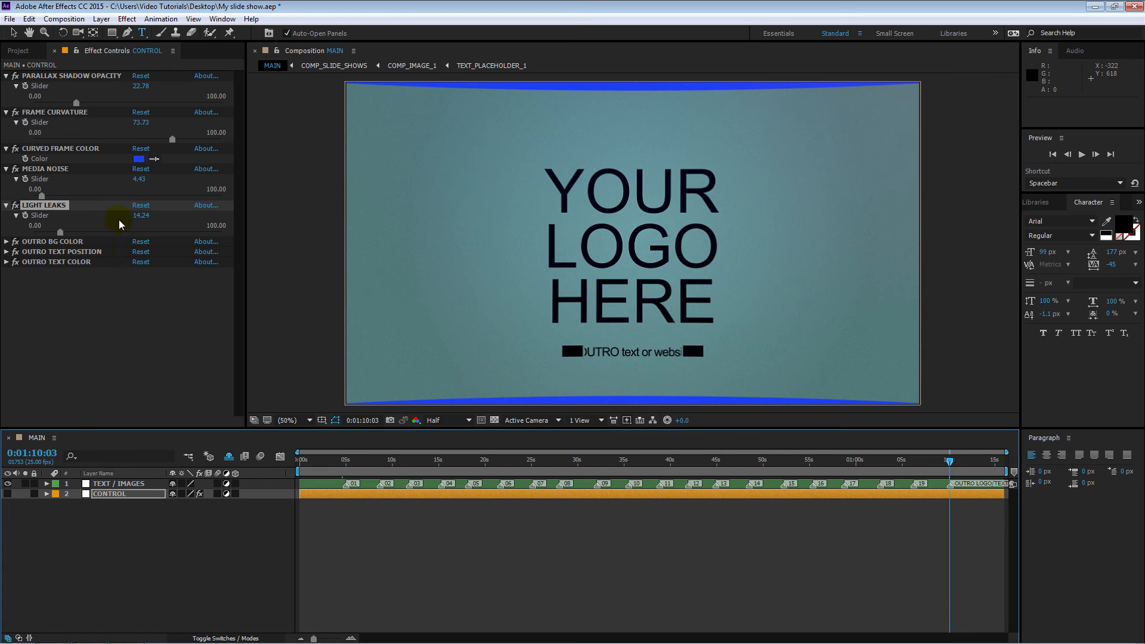
{"action": "left_click", "coordinate": [17, 52]}
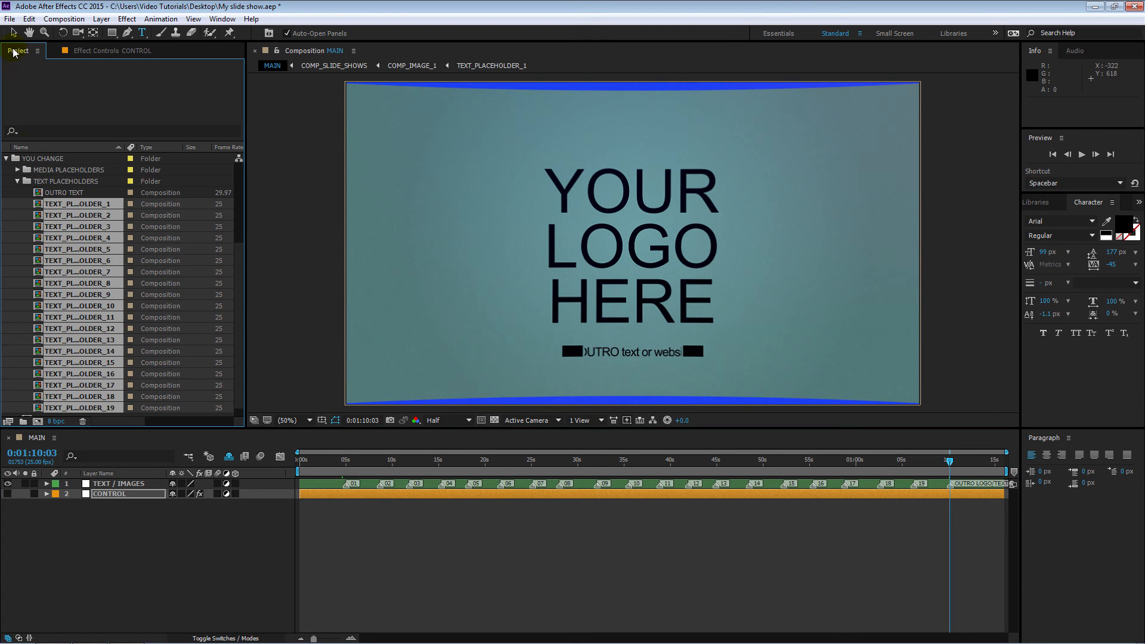
{"action": "left_click", "coordinate": [17, 182]}
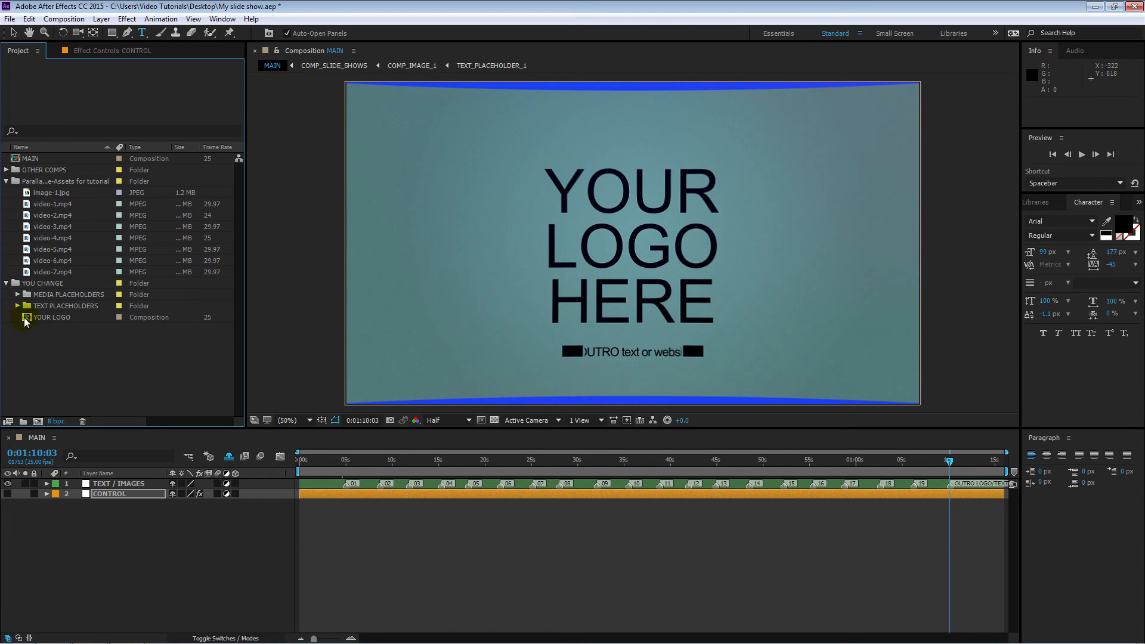
{"action": "left_click", "coordinate": [6, 181]}
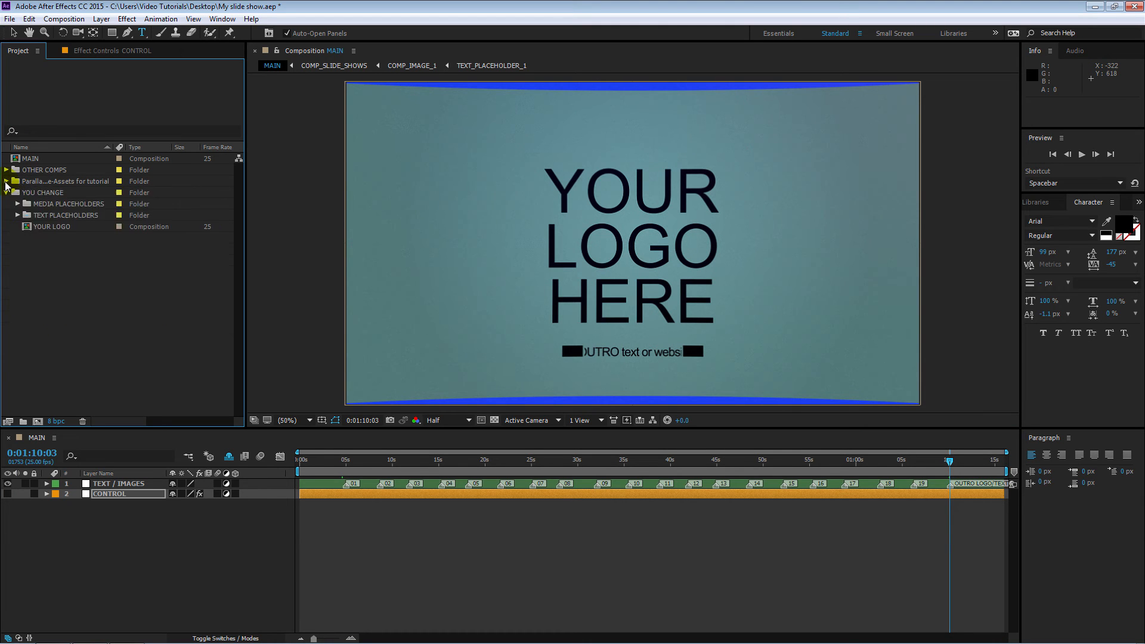
Import BlueFX Round Logo.png from the Parallax Adventure-Other assets folder on the Desktop.
{"action": "double_click", "coordinate": [28, 252]}
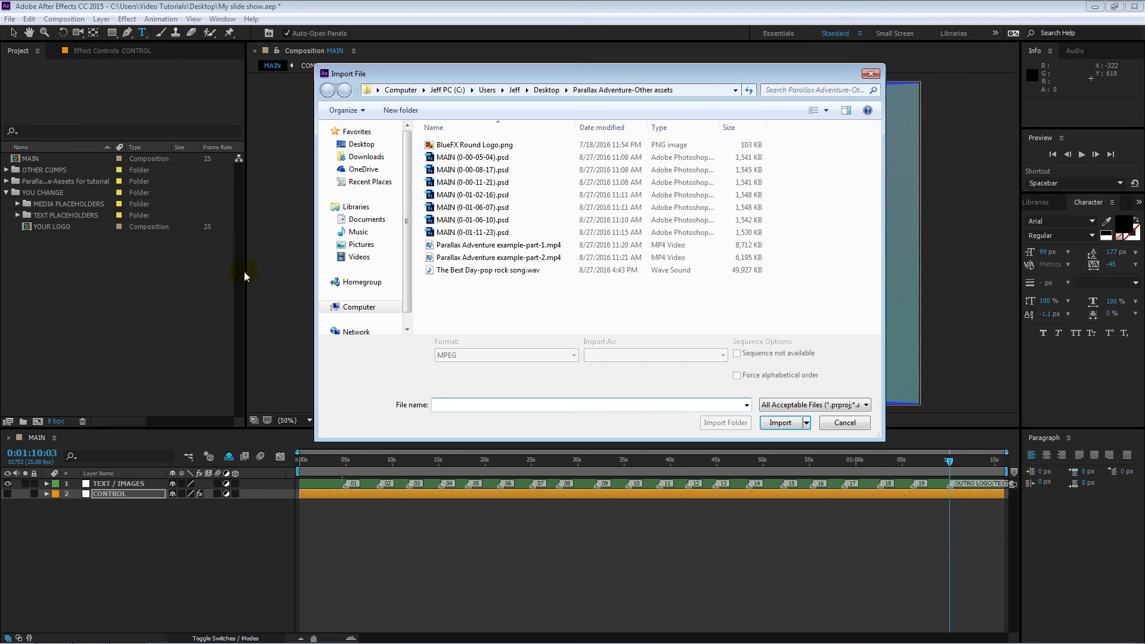
{"action": "left_click", "coordinate": [360, 145]}
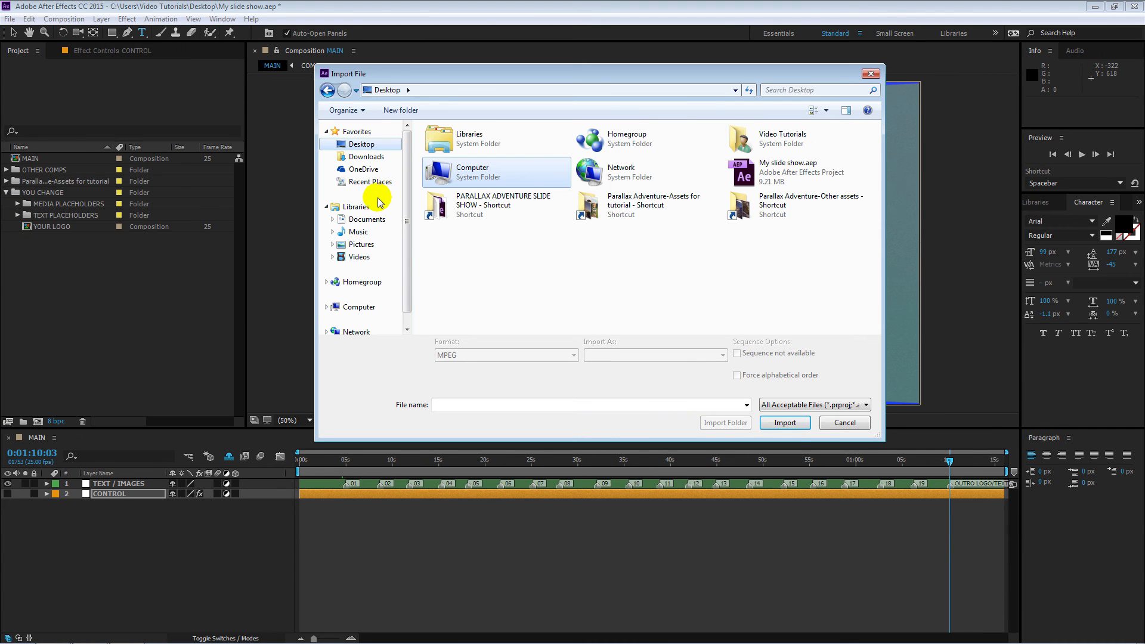
{"action": "double_click", "coordinate": [749, 205]}
{"action": "double_click", "coordinate": [471, 146]}
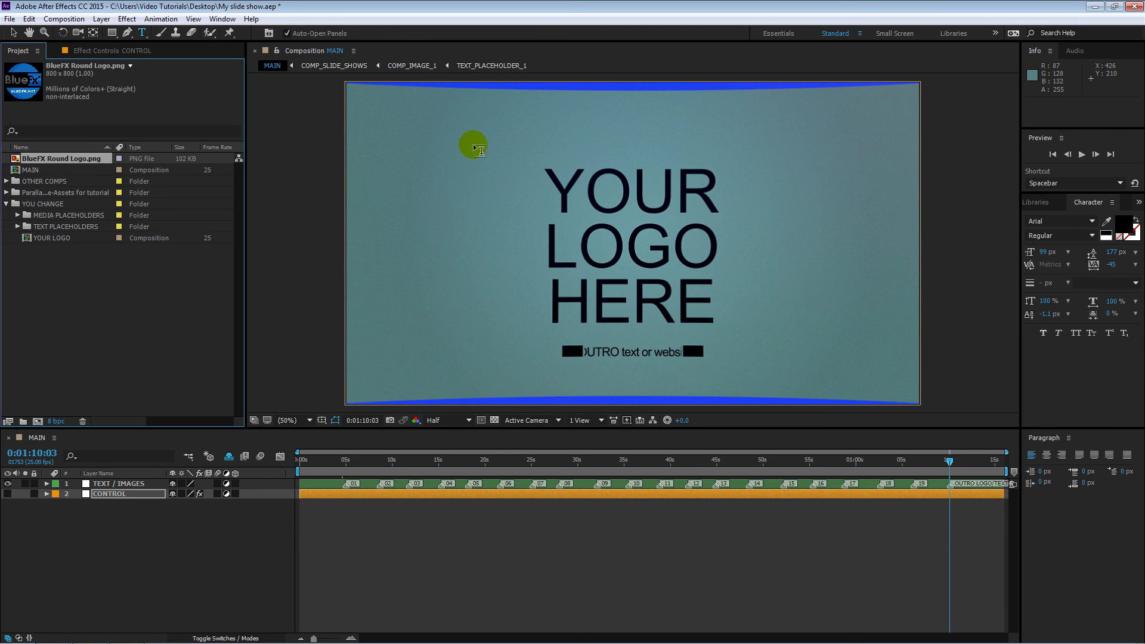
Open the YOUR LOGO composition and add BlueFX Round Logo.png above the YOUR LOGO HERE text layer.
{"action": "double_click", "coordinate": [29, 241]}
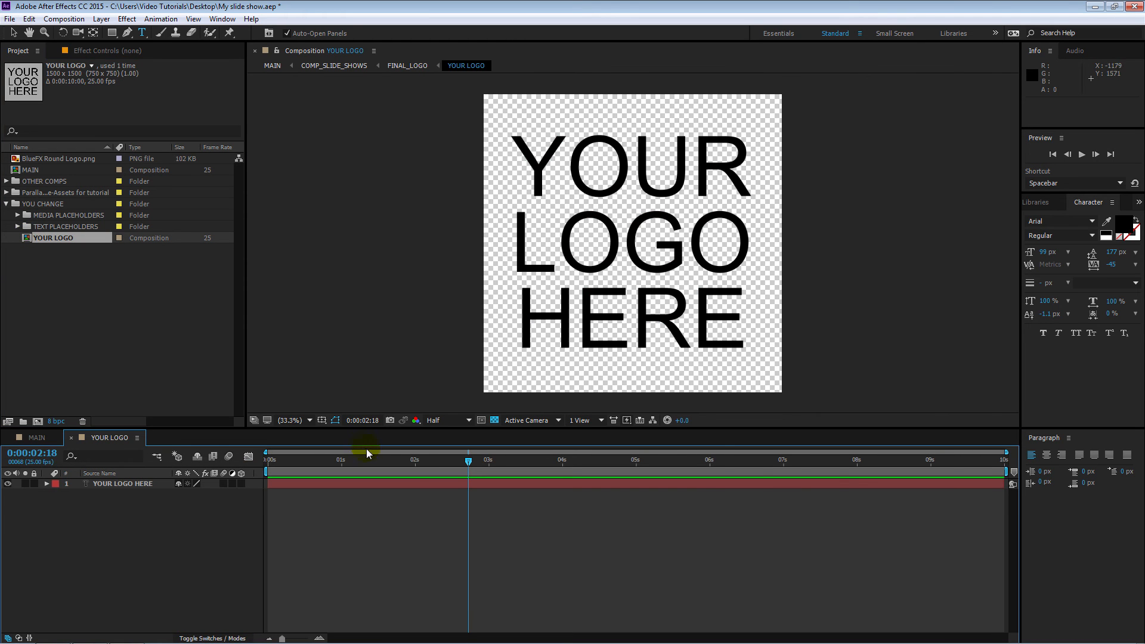
{"action": "left_click_drag", "start_coordinate": [18, 159], "coordinate": [129, 486]}
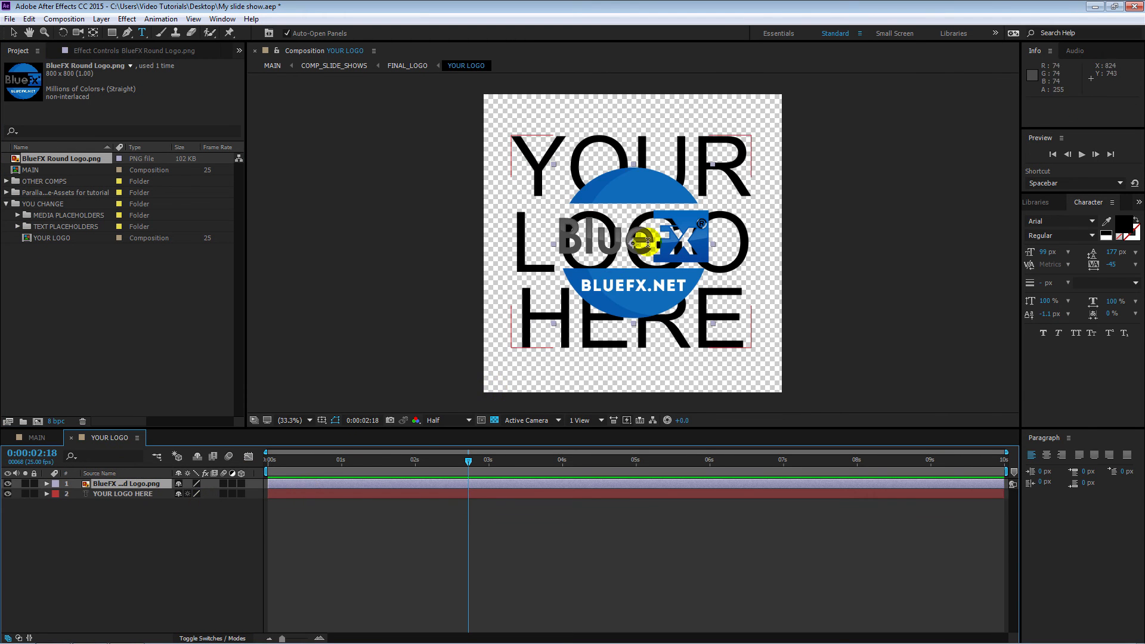
Hide the YOUR LOGO HERE text layer and scale the BlueFX Round Logo.png layer to about 196%.
{"action": "left_click", "coordinate": [8, 495]}
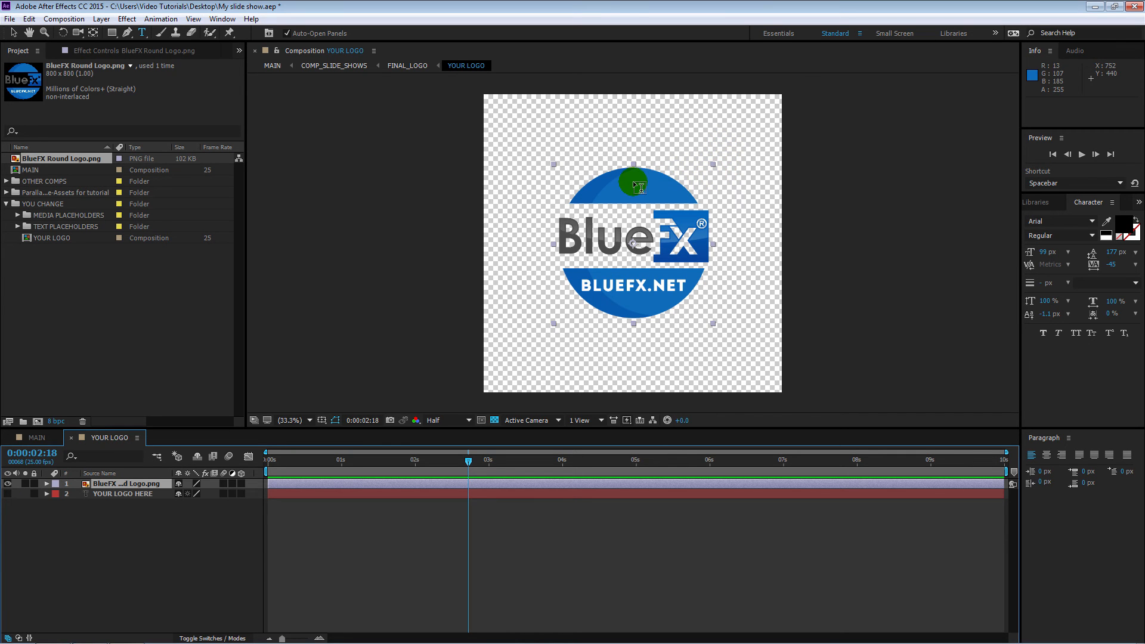
{"action": "left_click", "coordinate": [12, 33]}
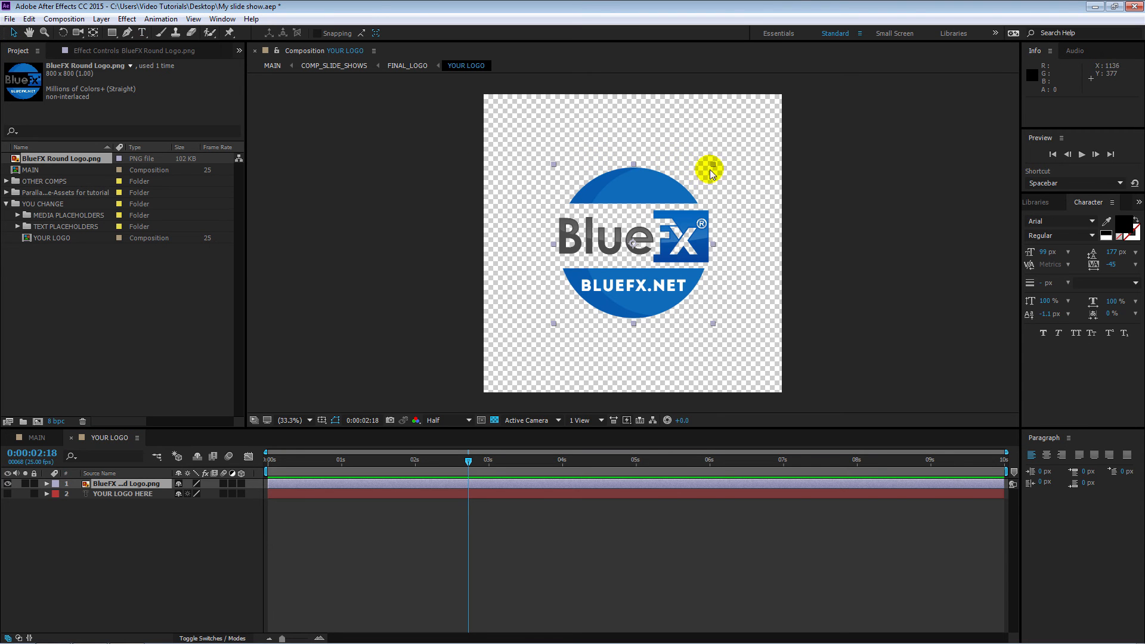
{"action": "left_click_drag", "start_coordinate": [712, 163], "coordinate": [877, 87]}
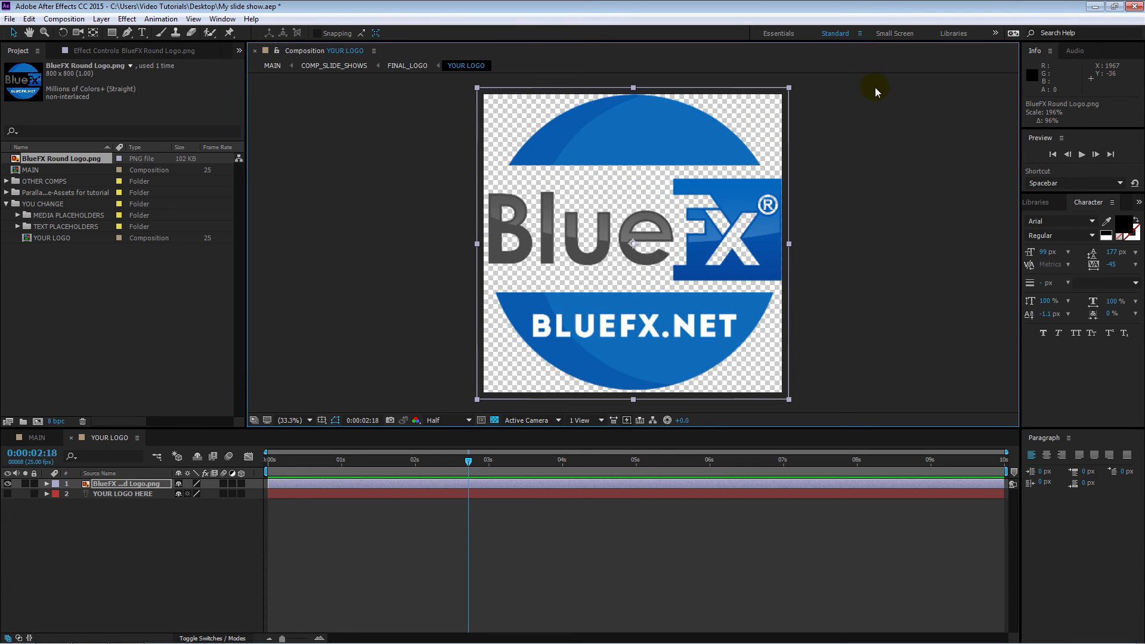
{"action": "left_click", "coordinate": [33, 438]}
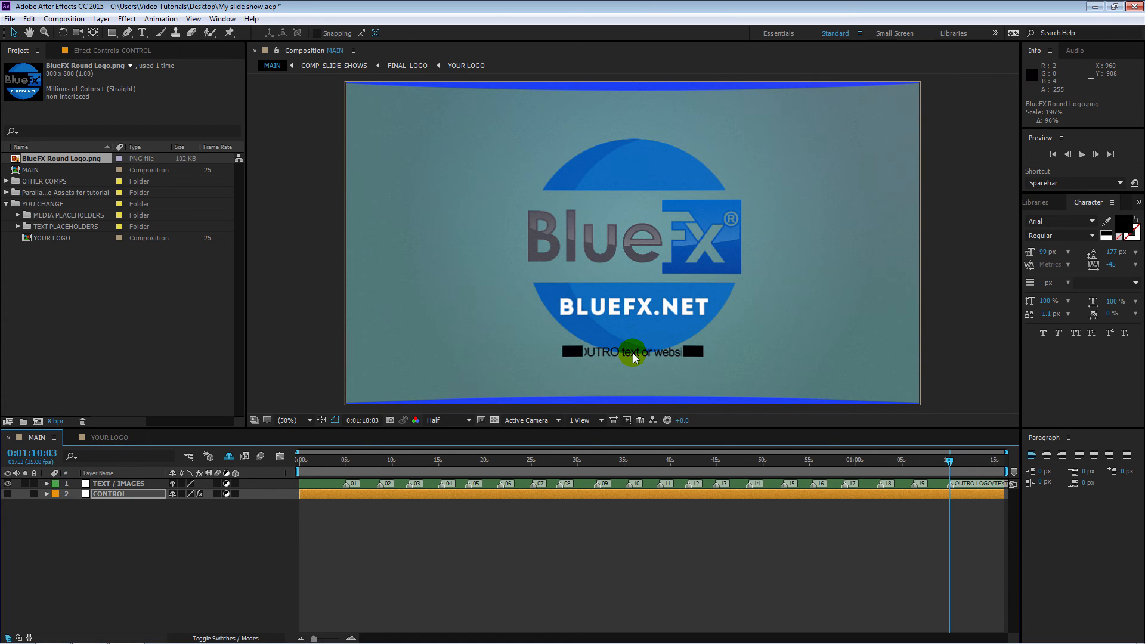
{"action": "left_click", "coordinate": [18, 226]}
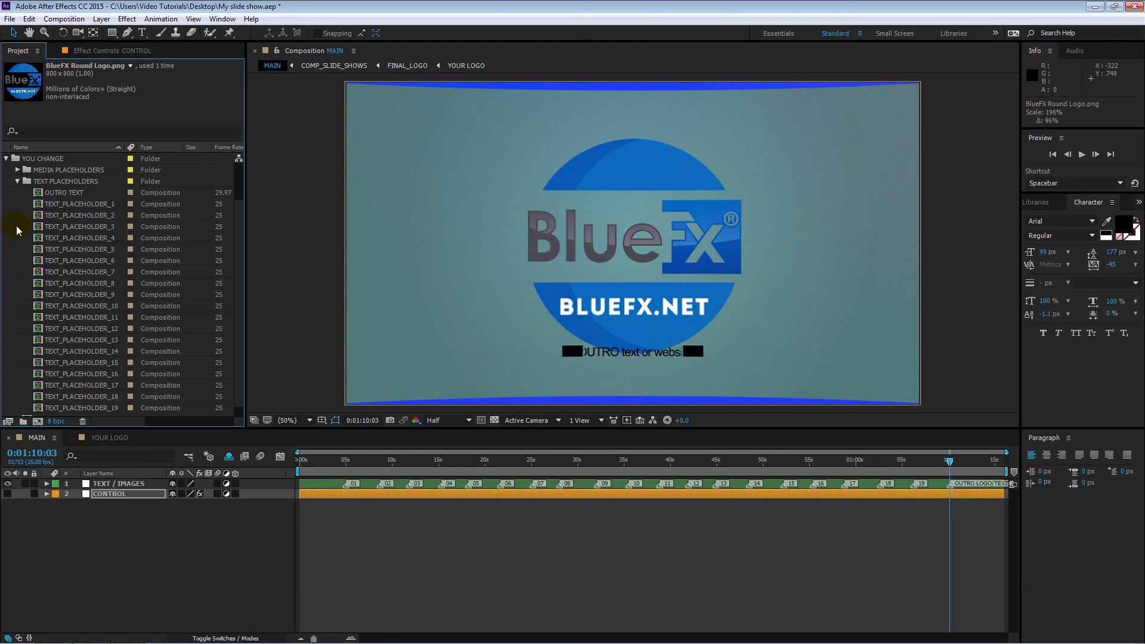
{"action": "double_click", "coordinate": [44, 195]}
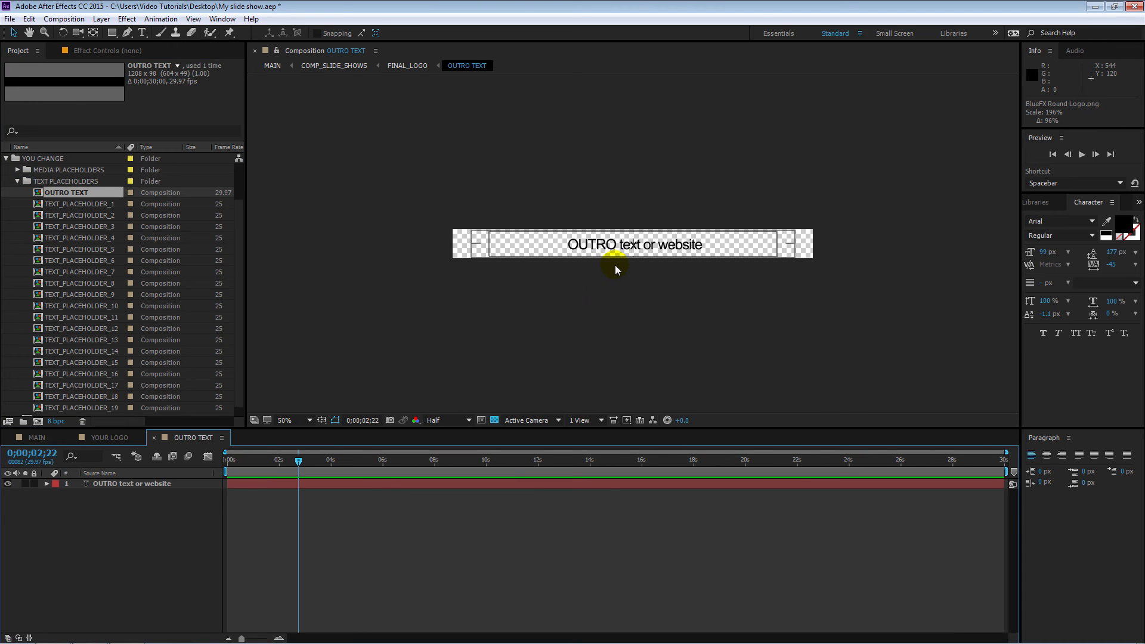
{"action": "left_click", "coordinate": [695, 243]}
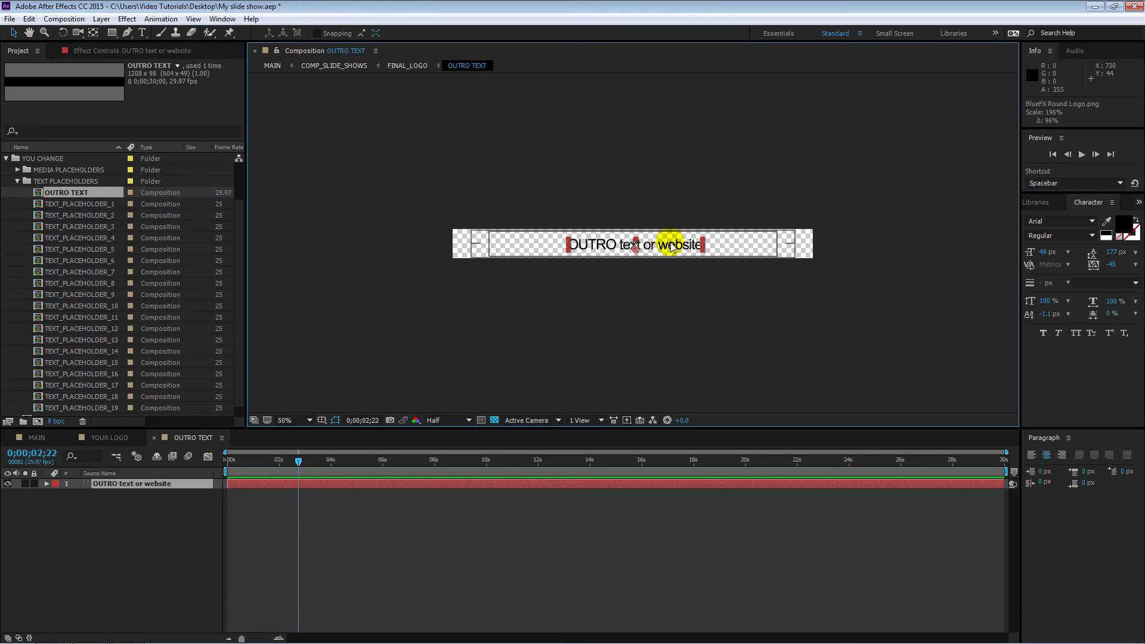
{"action": "double_click", "coordinate": [145, 485]}
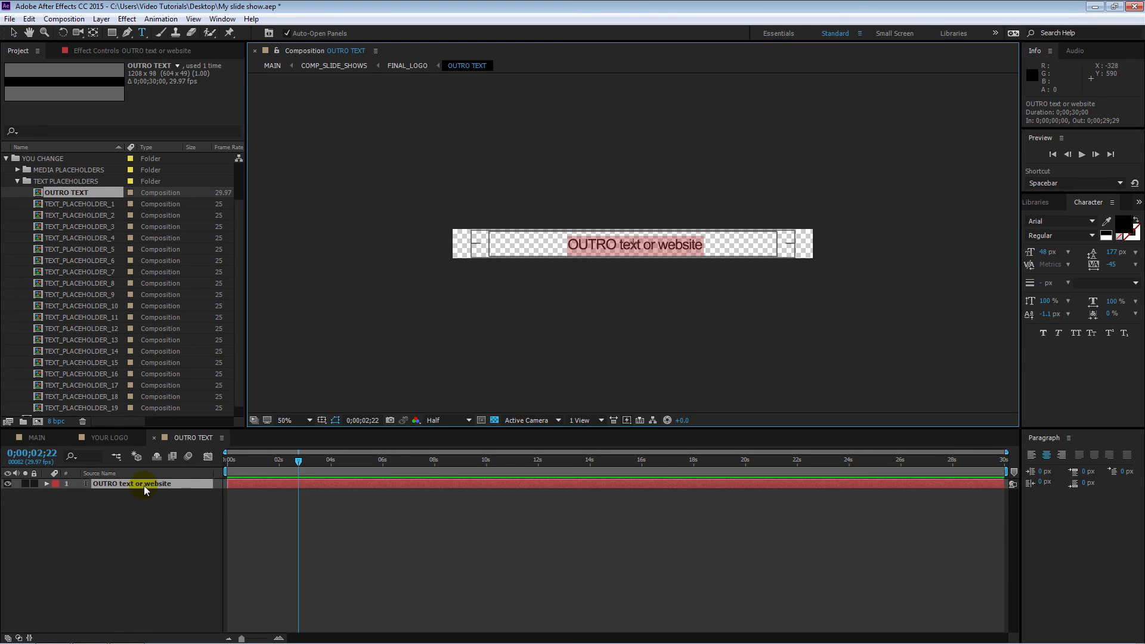
{"action": "type", "text": "www.bluefx.net"}
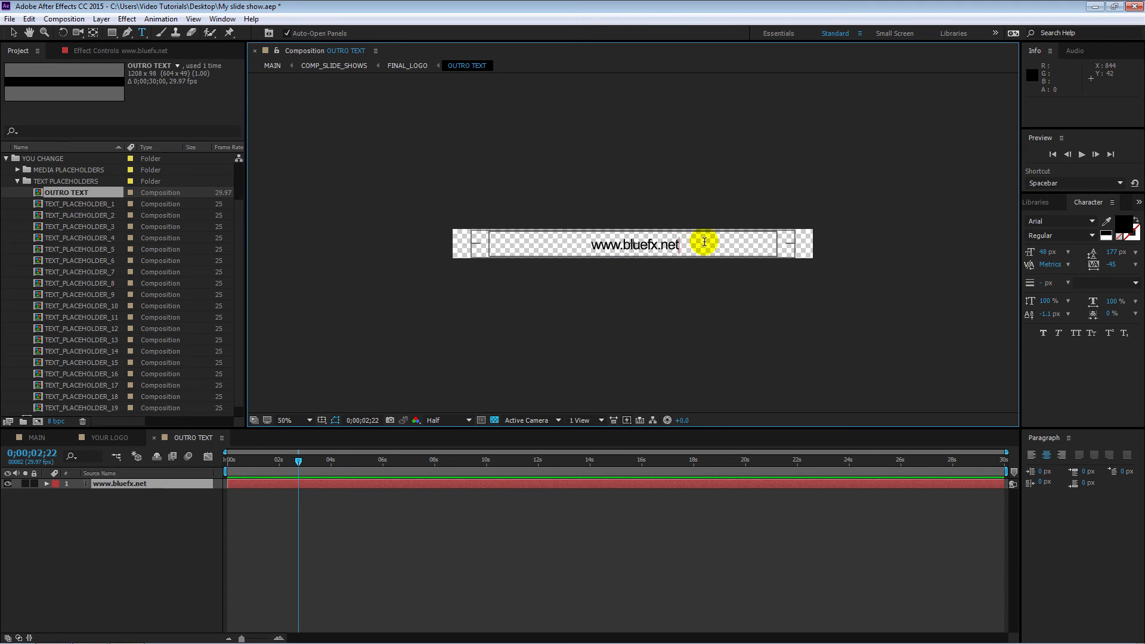
{"action": "double_click", "coordinate": [141, 483]}
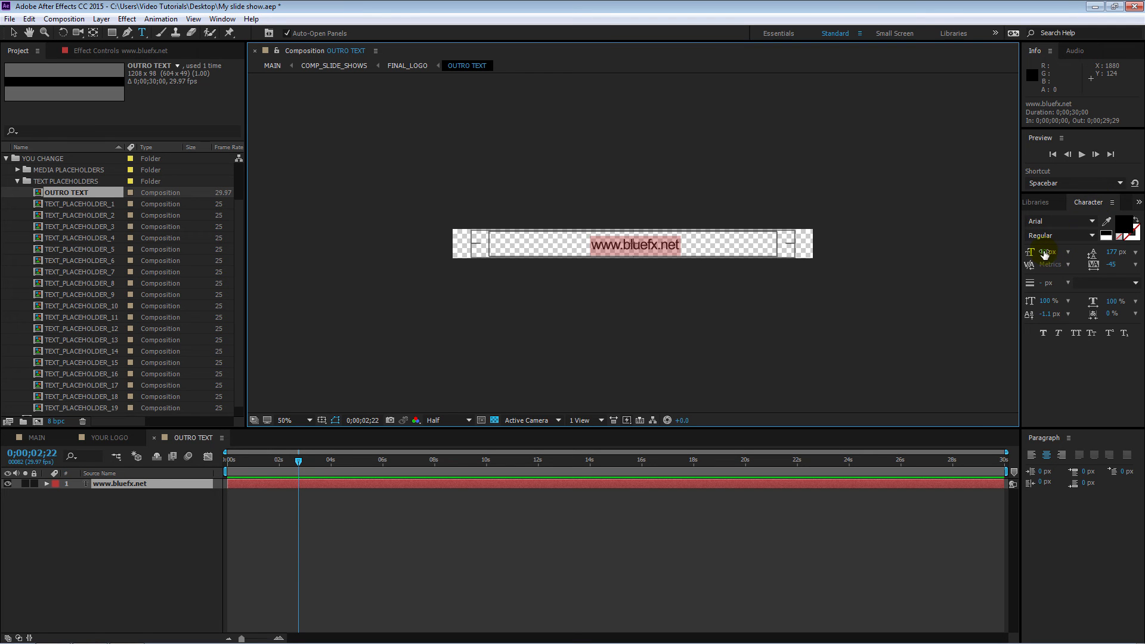
{"action": "left_click_drag", "start_coordinate": [1043, 252], "coordinate": [1070, 253]}
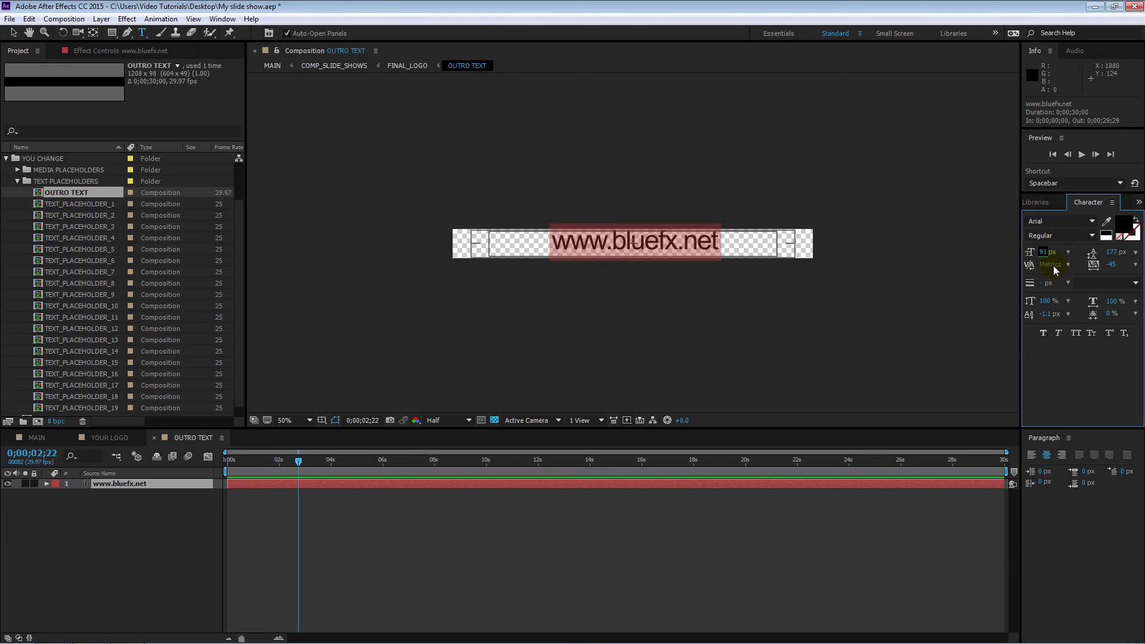
{"action": "left_click", "coordinate": [157, 521]}
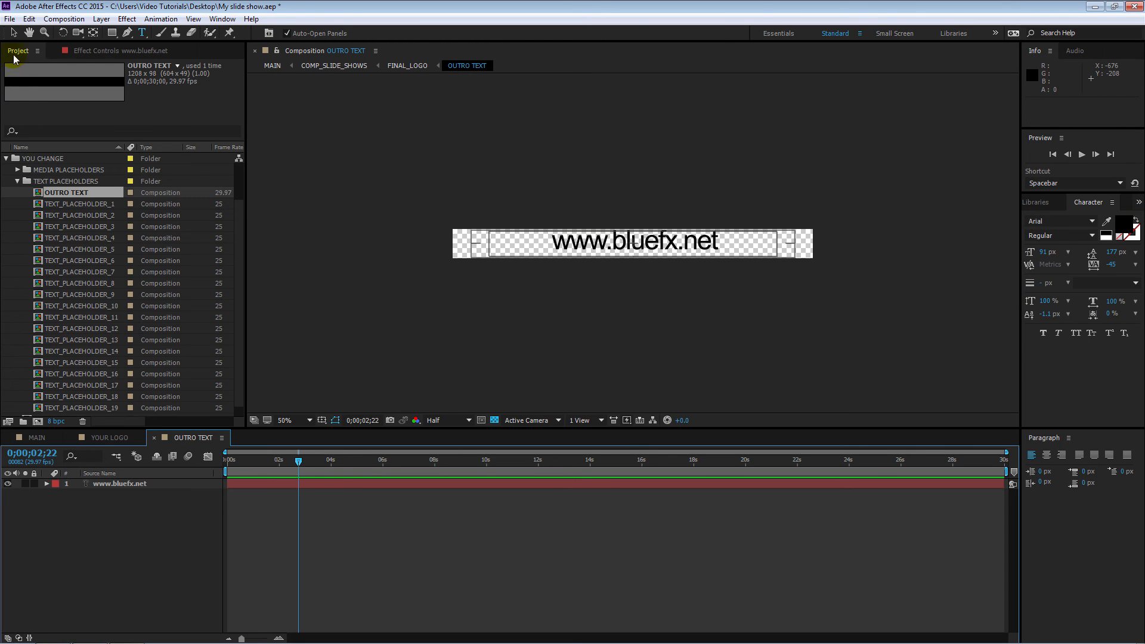
{"action": "left_click", "coordinate": [13, 32]}
{"action": "left_click", "coordinate": [626, 250]}
{"action": "left_click_drag", "start_coordinate": [628, 253], "coordinate": [628, 256]}
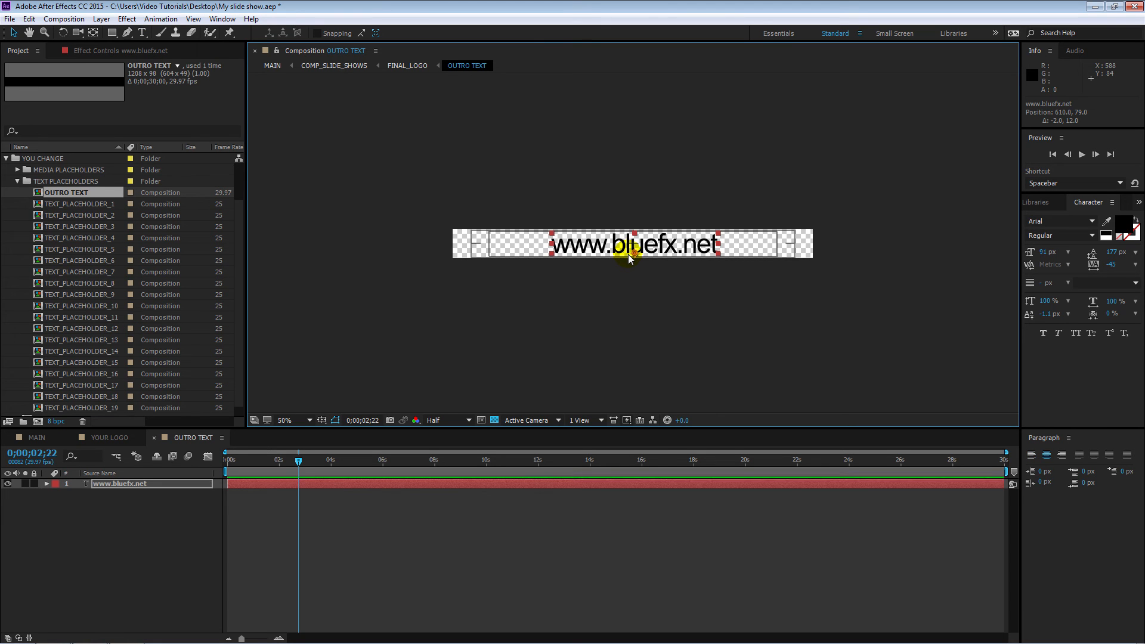
Go to 0:01:11:02 in MAIN and set the CONTROL layer's OUTRO BG COLOR to white (FFFFFF).
{"action": "left_click", "coordinate": [43, 439]}
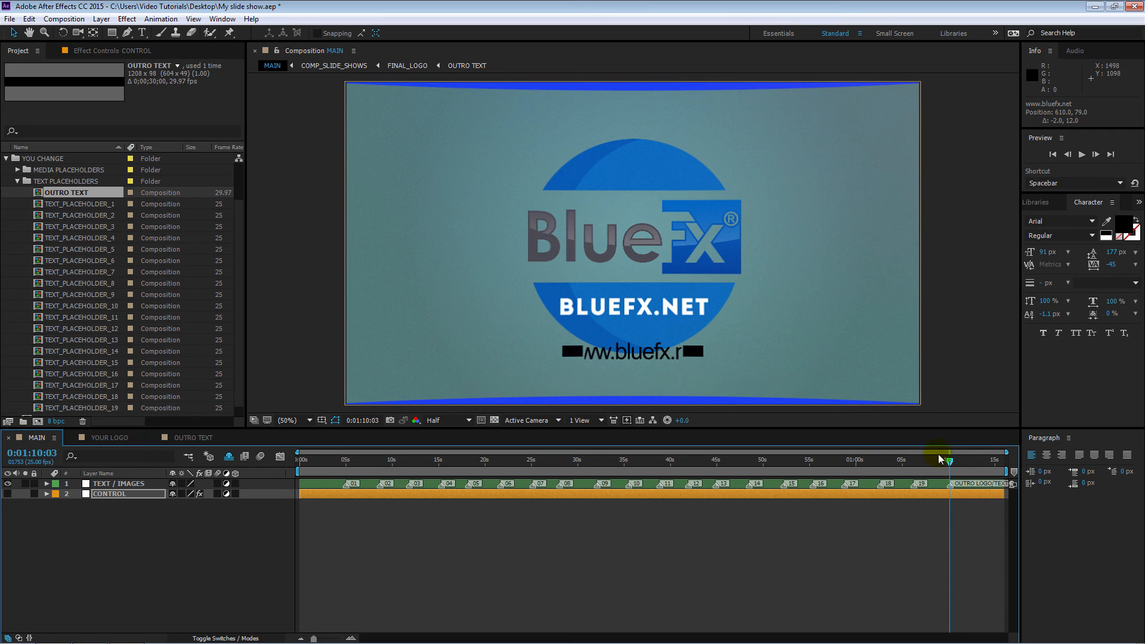
{"action": "left_click_drag", "start_coordinate": [951, 461], "coordinate": [960, 465]}
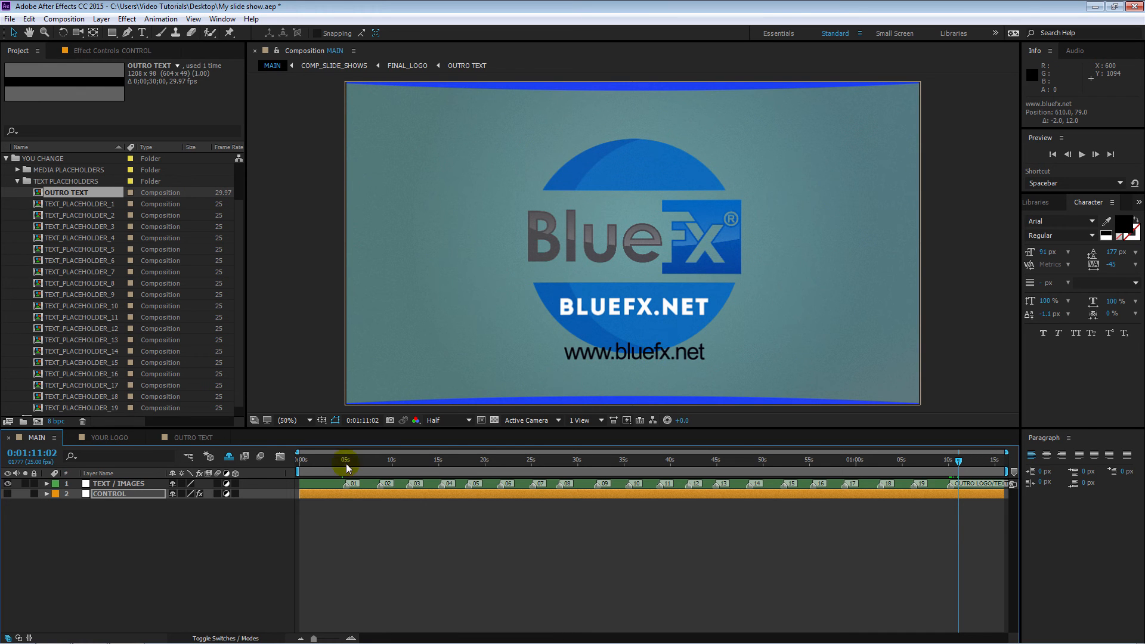
{"action": "left_click", "coordinate": [331, 493]}
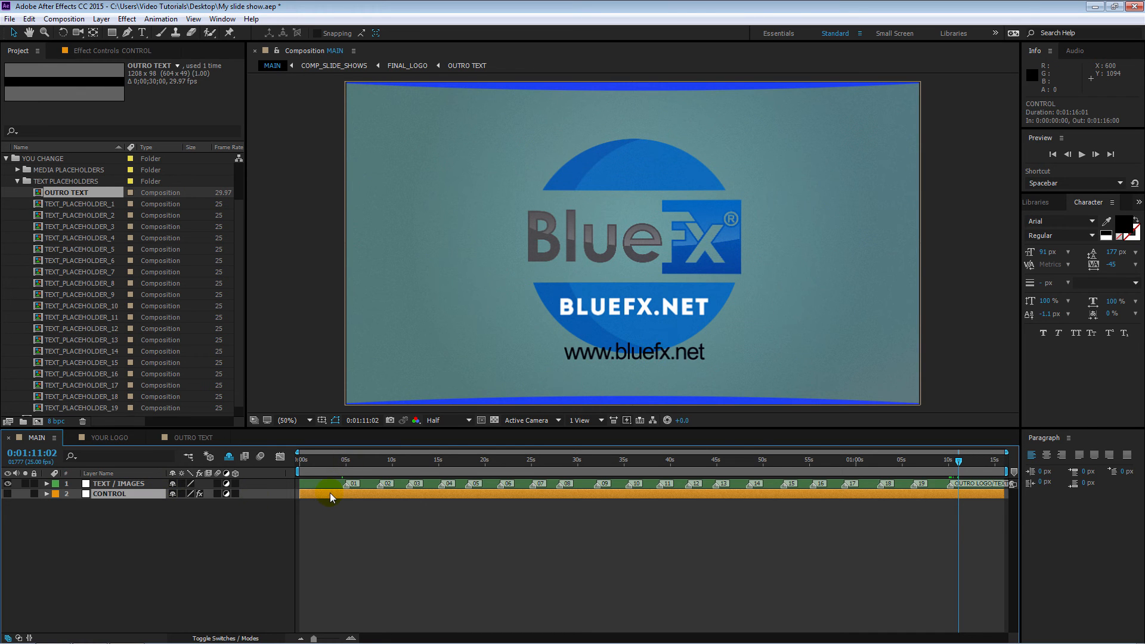
{"action": "left_click", "coordinate": [130, 50]}
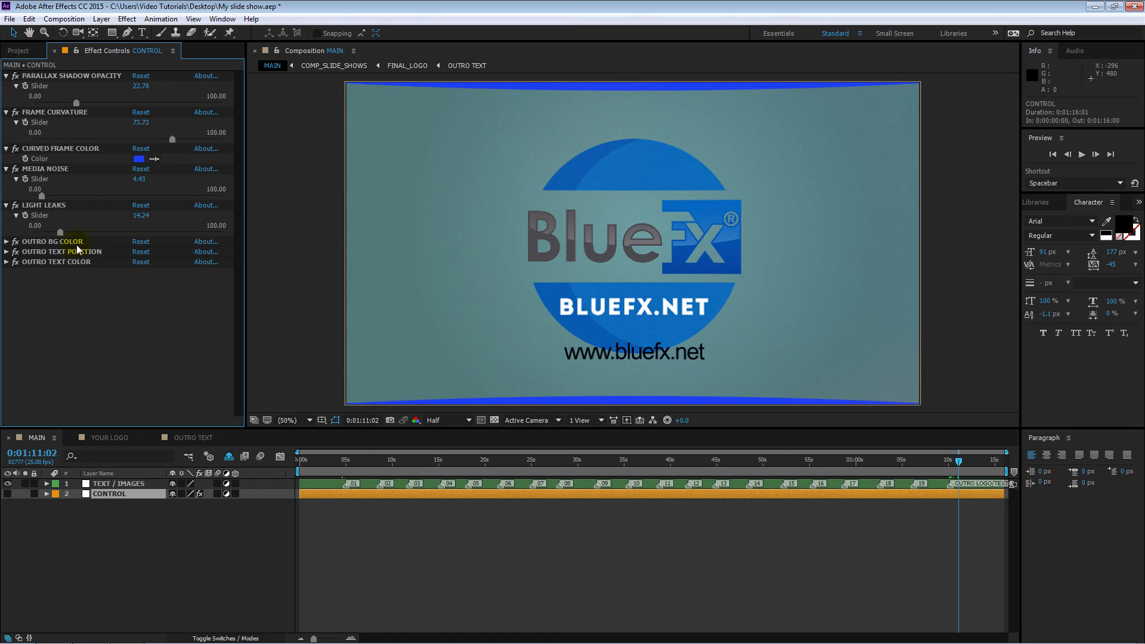
{"action": "left_click", "coordinate": [7, 242]}
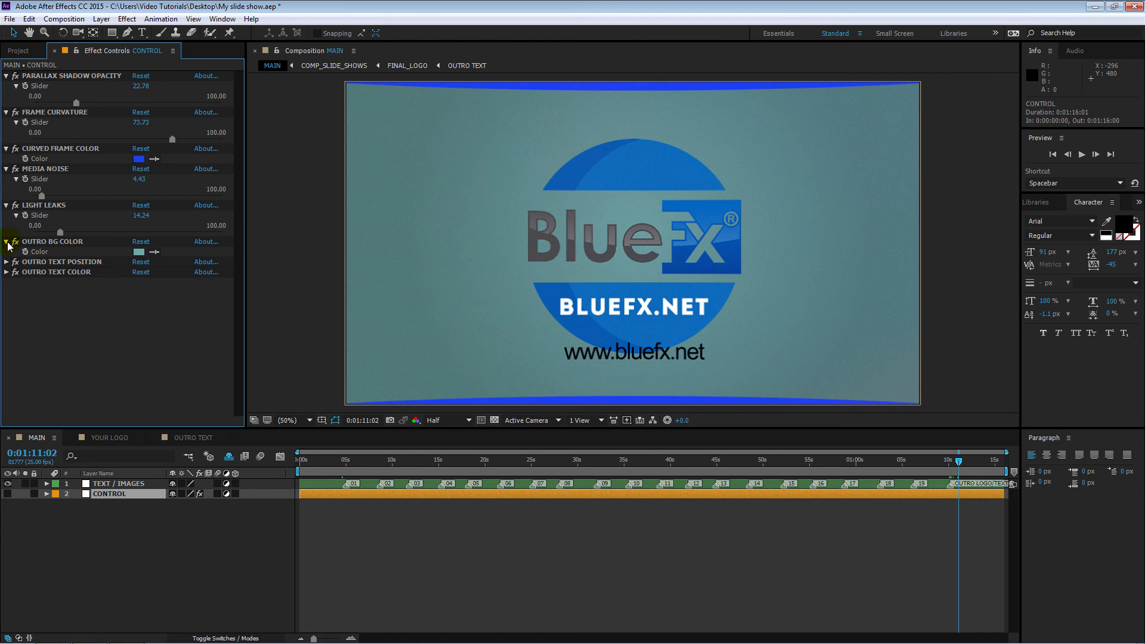
{"action": "left_click", "coordinate": [138, 252]}
{"action": "left_click_drag", "start_coordinate": [491, 286], "coordinate": [401, 243]}
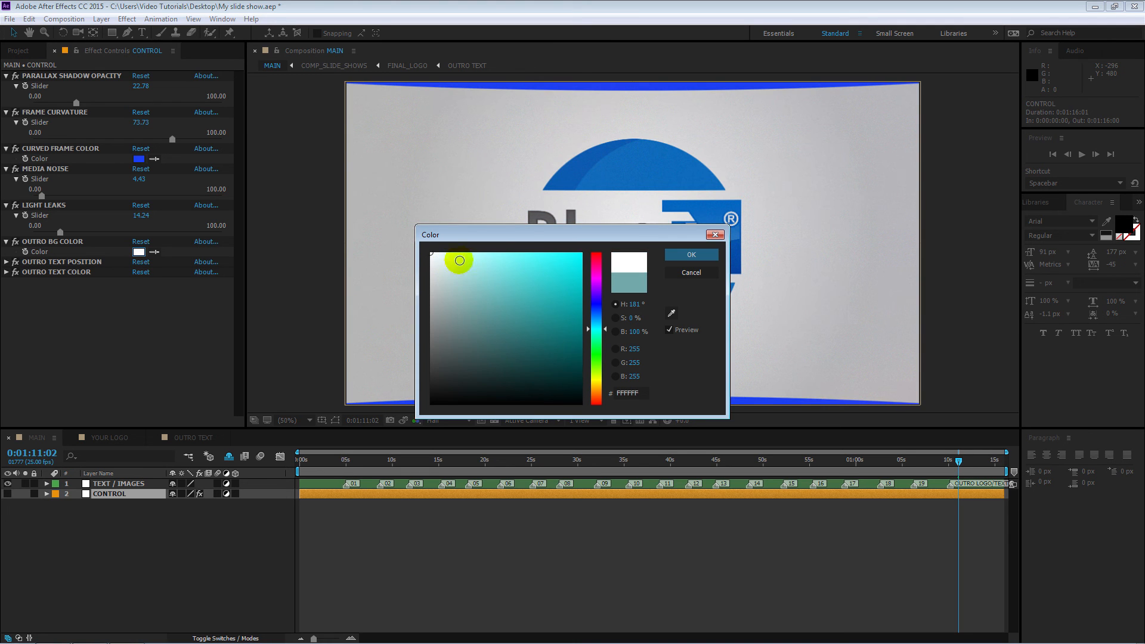
{"action": "left_click", "coordinate": [691, 255]}
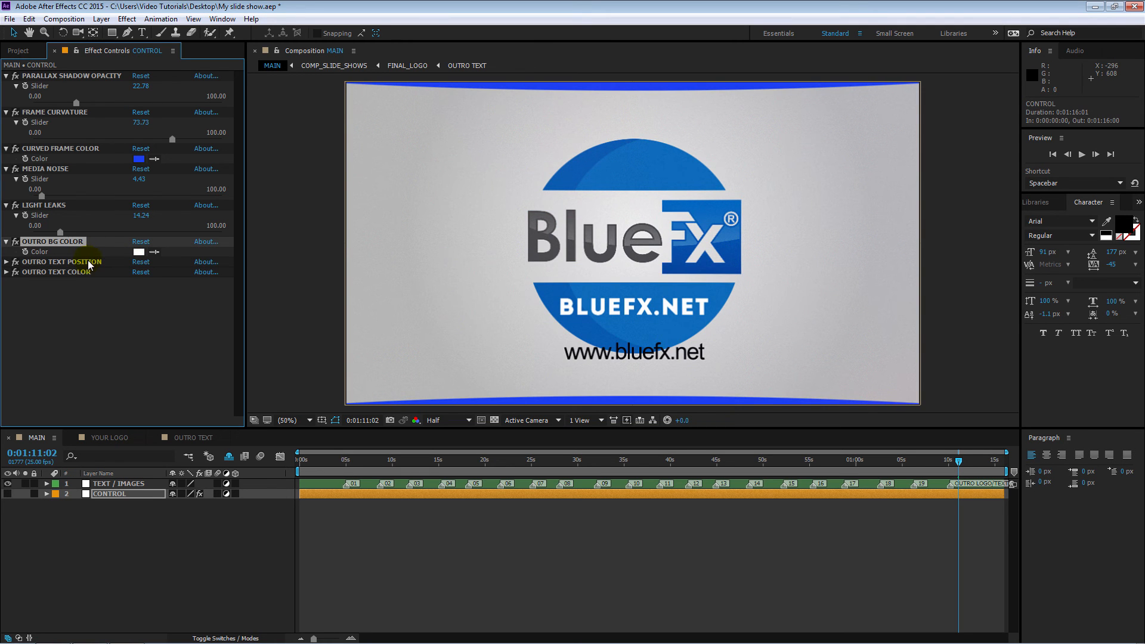
Set the OUTRO TEXT POSITION slider to about 33.23 to place the website text below the logo.
{"action": "left_click", "coordinate": [6, 262]}
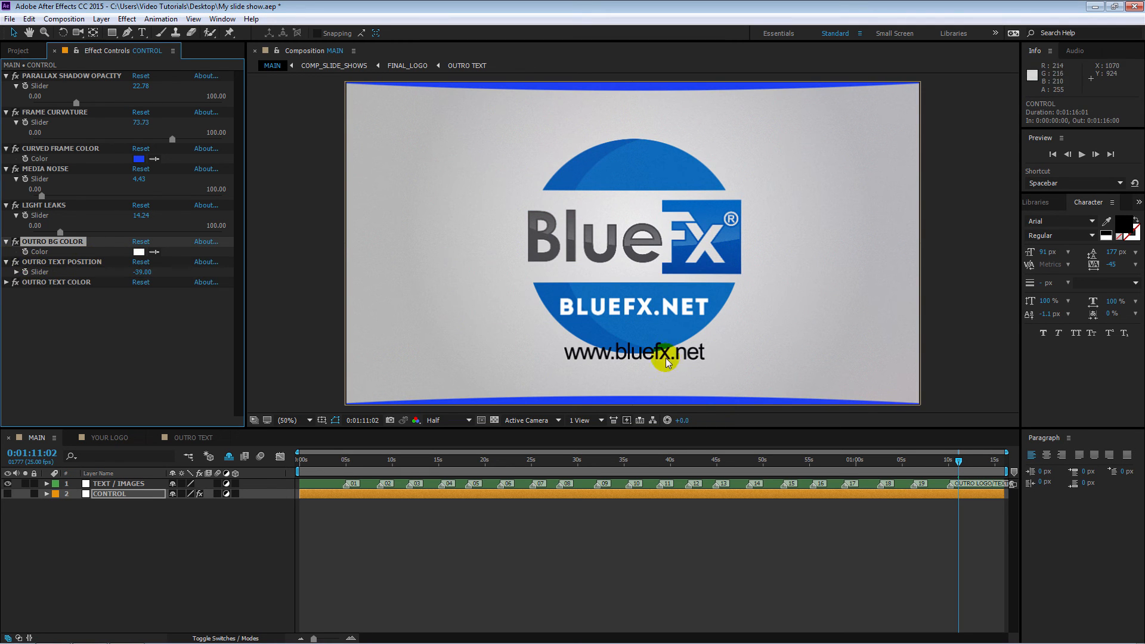
{"action": "left_click", "coordinate": [17, 272]}
{"action": "left_click_drag", "start_coordinate": [29, 288], "coordinate": [97, 290]}
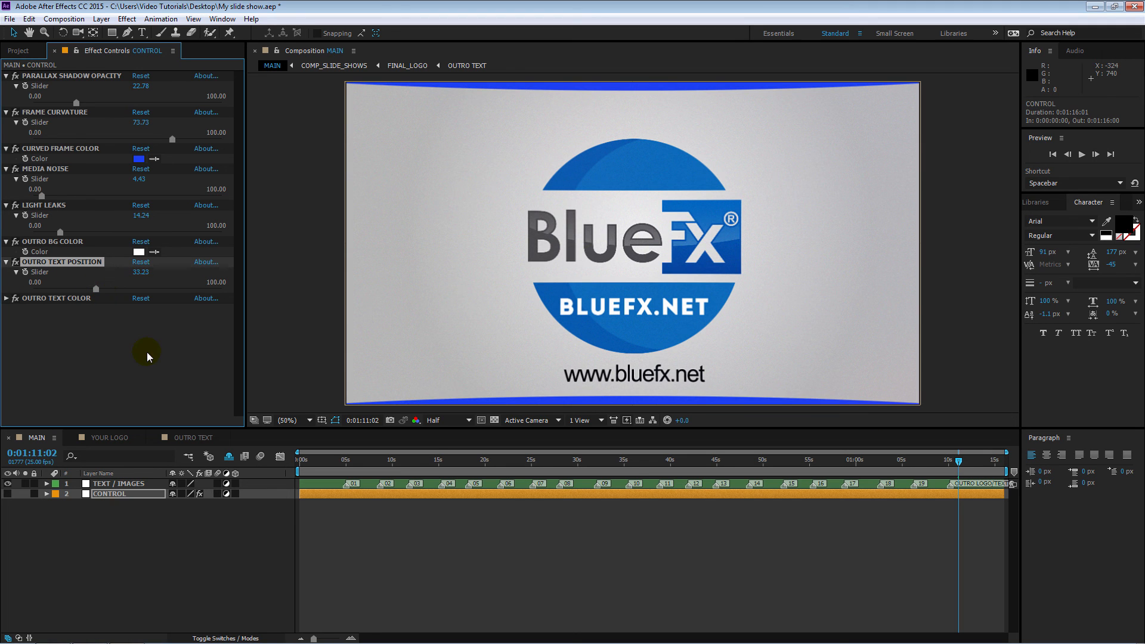
Set OUTRO TEXT COLOR to the logo's blue (0F6CB8) by sampling it from the upper part of the logo.
{"action": "left_click", "coordinate": [7, 299]}
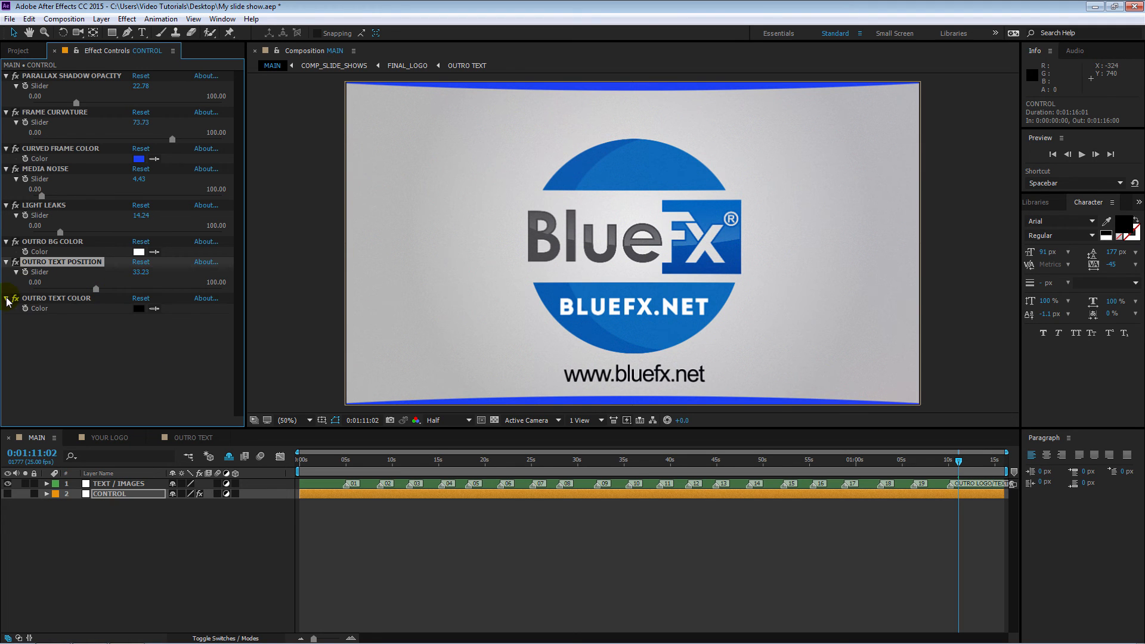
{"action": "left_click", "coordinate": [139, 309]}
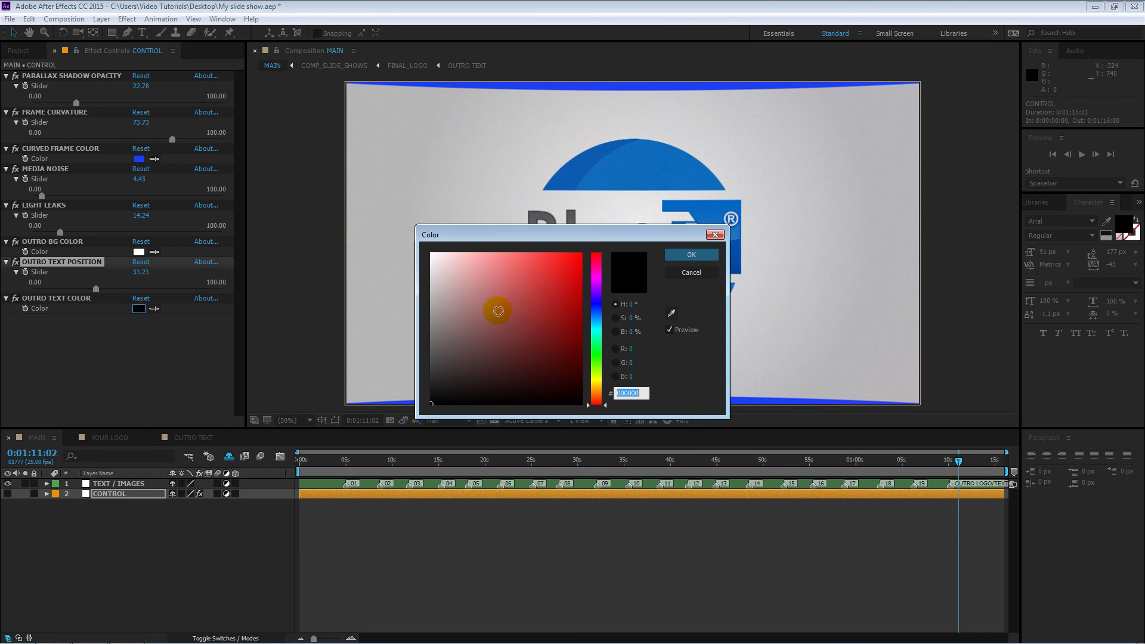
{"action": "left_click", "coordinate": [595, 304]}
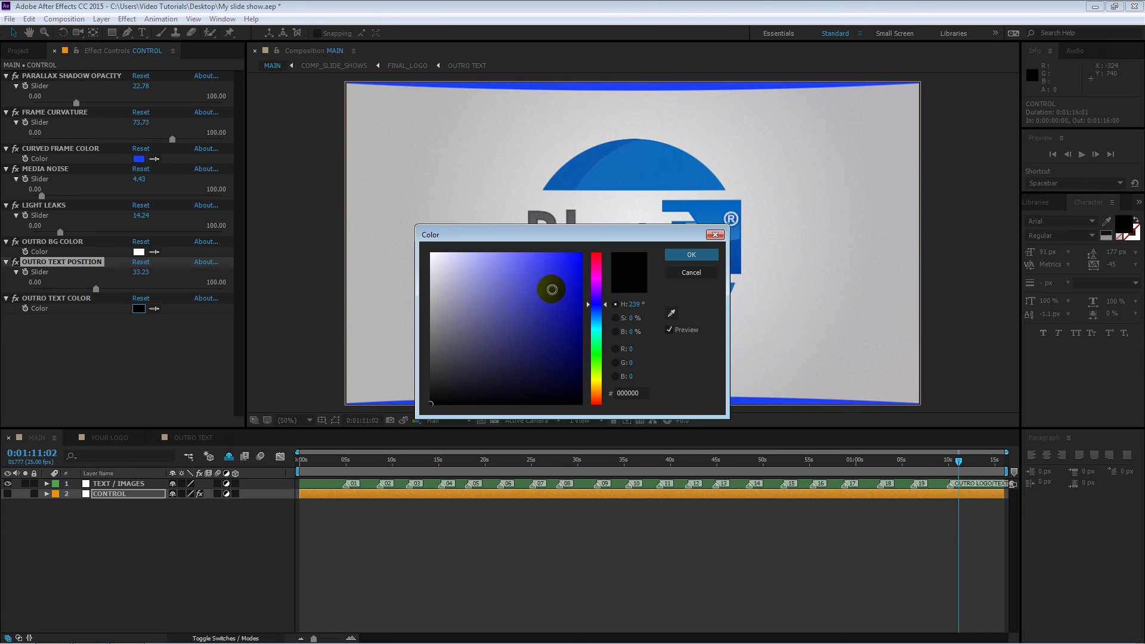
{"action": "left_click", "coordinate": [672, 313]}
{"action": "left_click", "coordinate": [639, 171]}
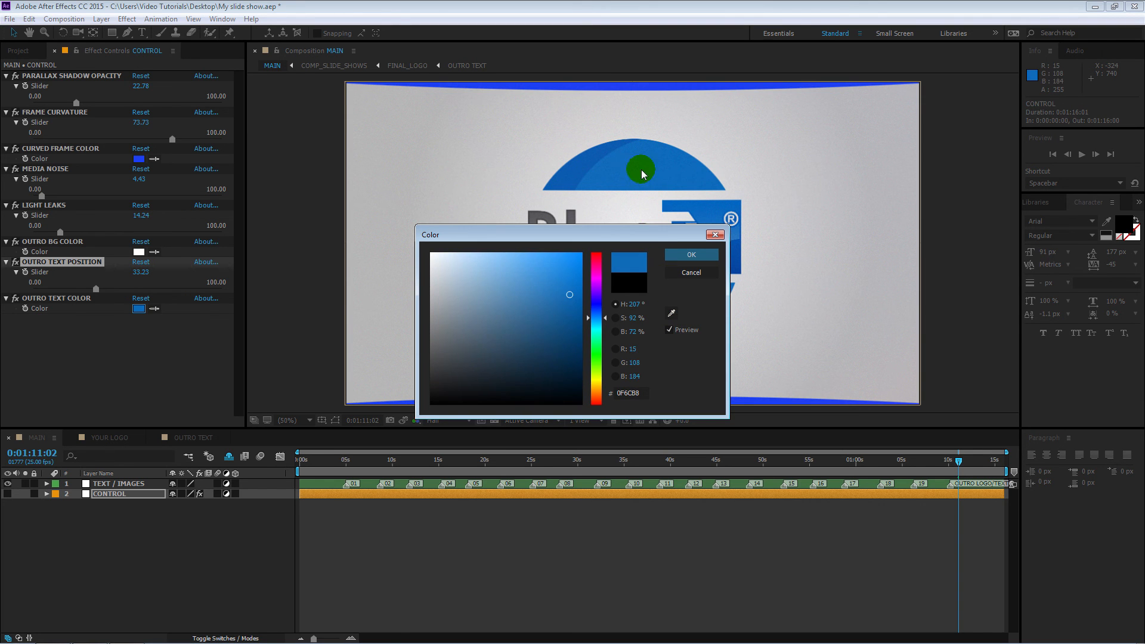
{"action": "left_click", "coordinate": [692, 254]}
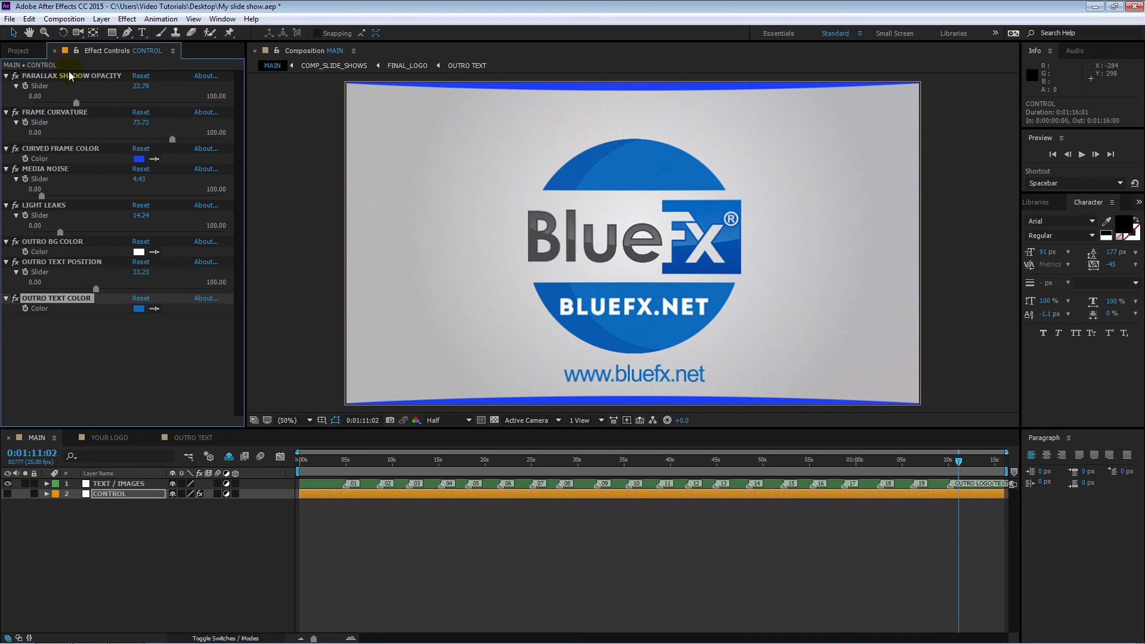
Collapse the project folders, import The Best Day-pop rock song.wav, and add it below the CONTROL layer in MAIN.
{"action": "left_click", "coordinate": [19, 50]}
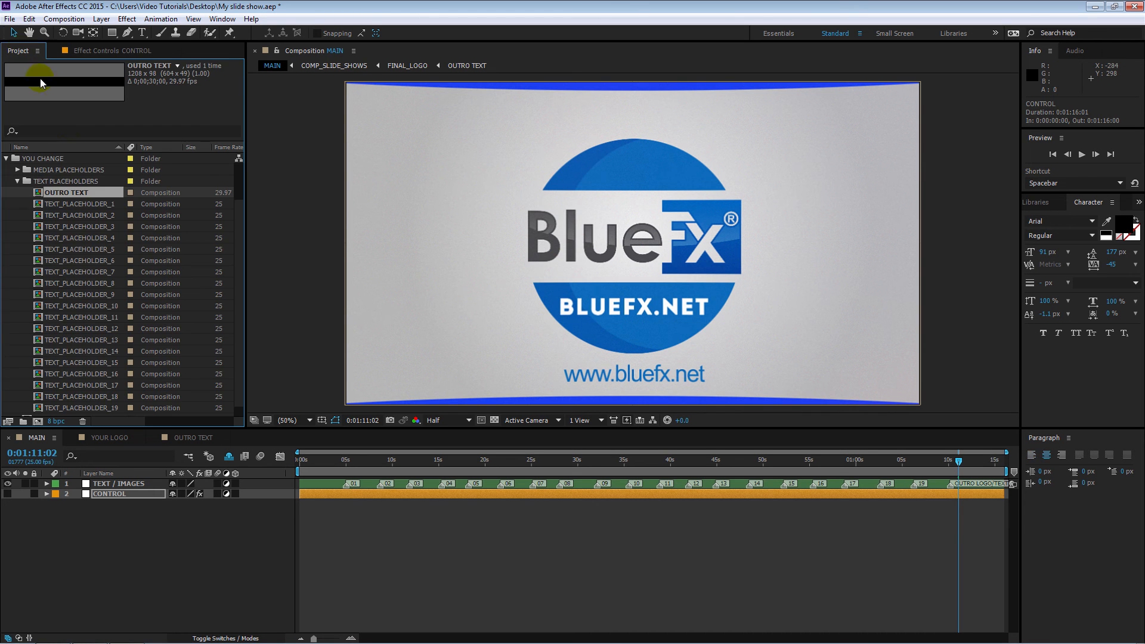
{"action": "left_click", "coordinate": [17, 180]}
{"action": "left_click", "coordinate": [6, 204]}
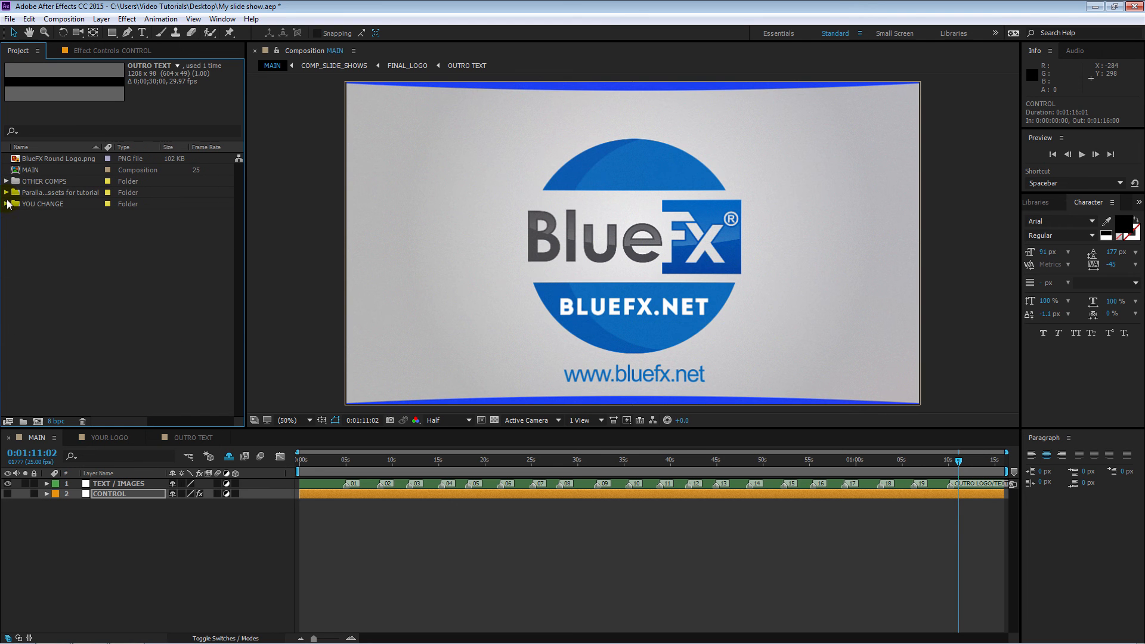
{"action": "double_click", "coordinate": [96, 258]}
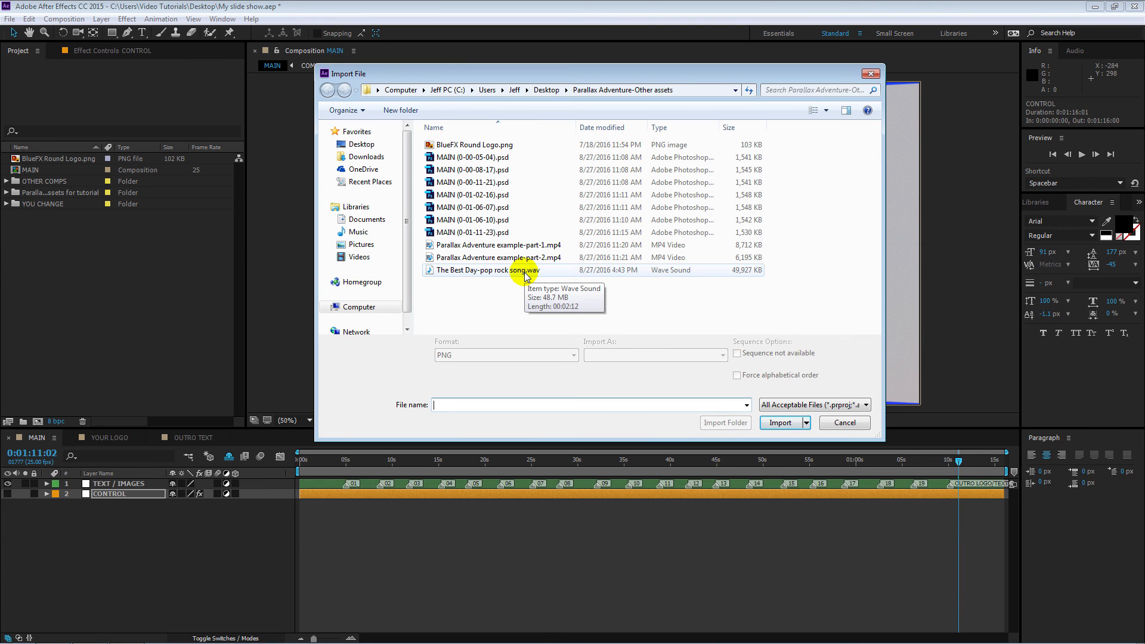
{"action": "double_click", "coordinate": [438, 271]}
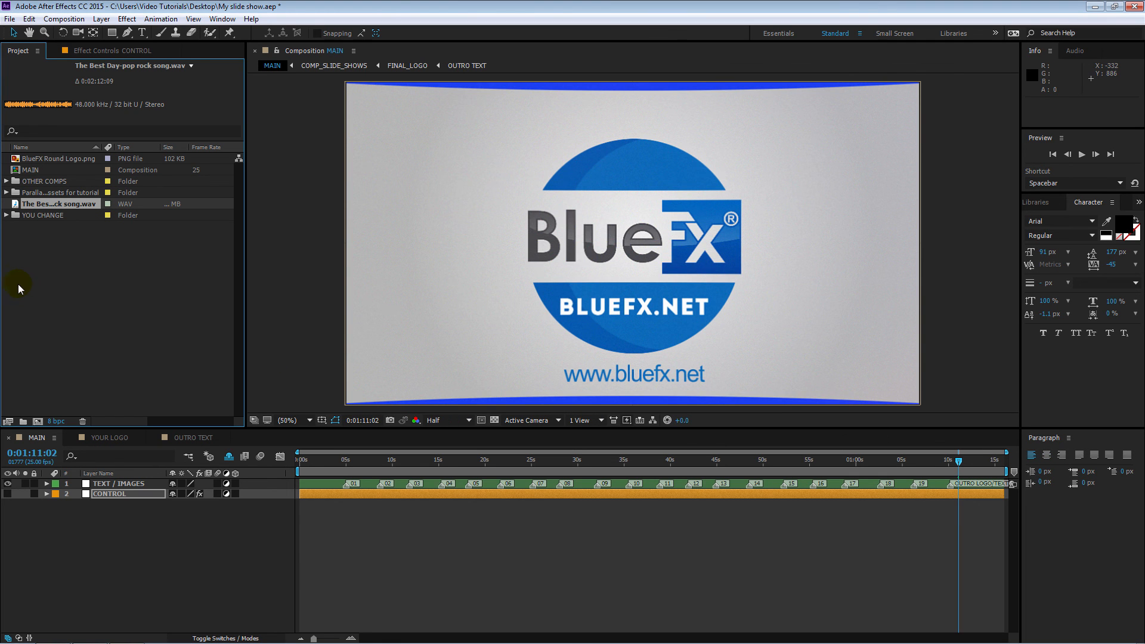
{"action": "left_click_drag", "start_coordinate": [23, 204], "coordinate": [53, 504]}
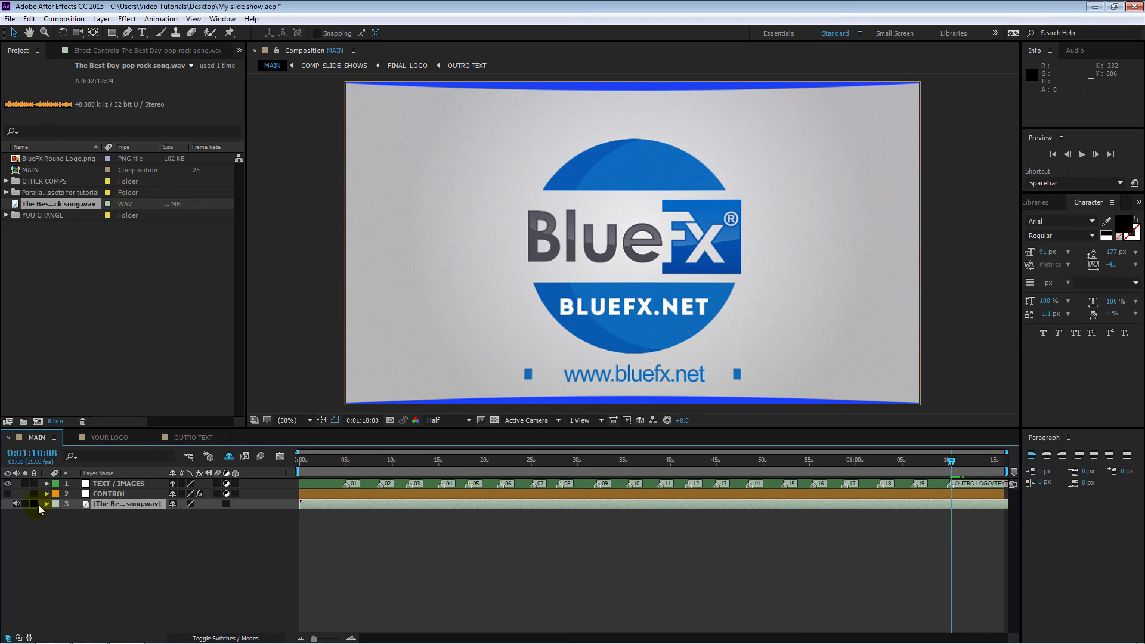
Fade out the music layer by keyframing Audio Levels at +0.00 dB at 0:01:10:08 and -48 dB at 0:01:14:22.
{"action": "left_click", "coordinate": [58, 513]}
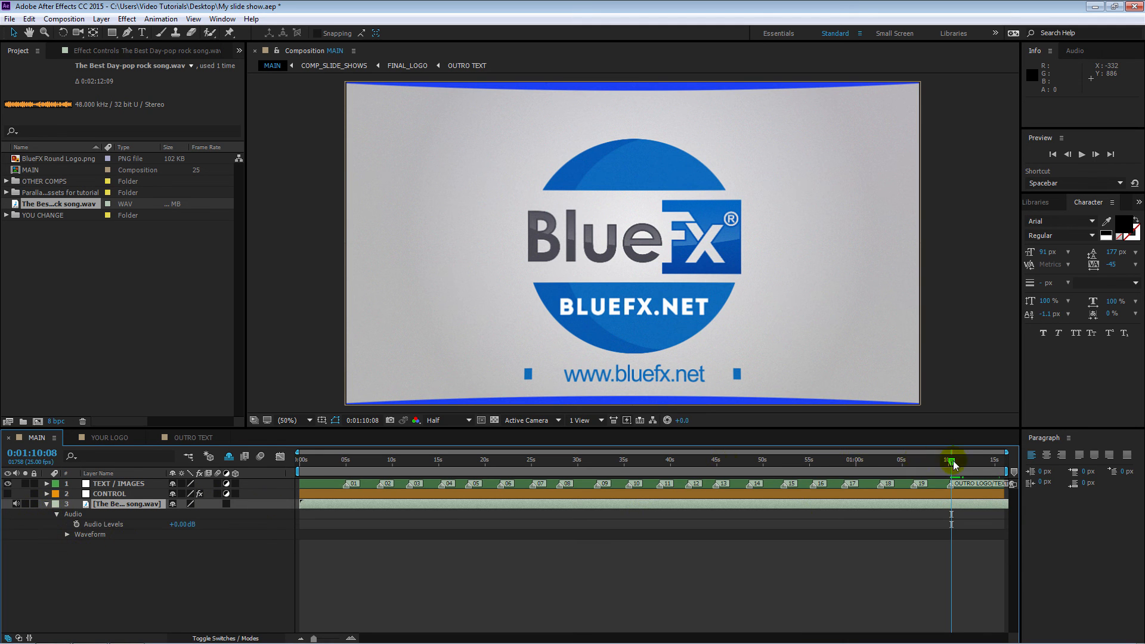
{"action": "left_click", "coordinate": [76, 524]}
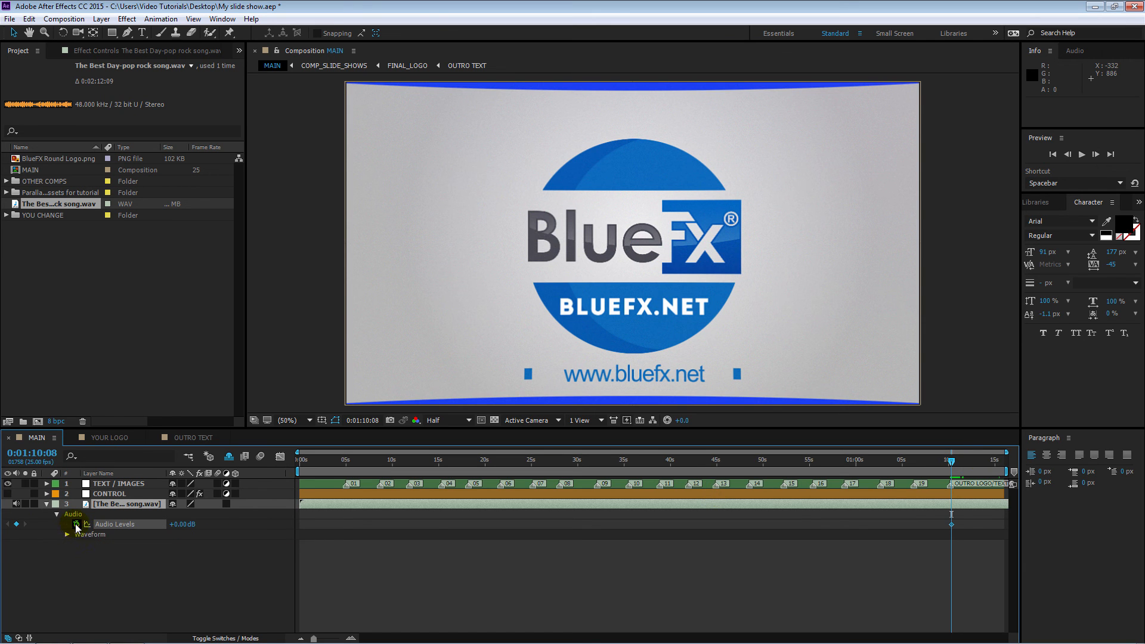
{"action": "left_click_drag", "start_coordinate": [952, 463], "coordinate": [994, 455]}
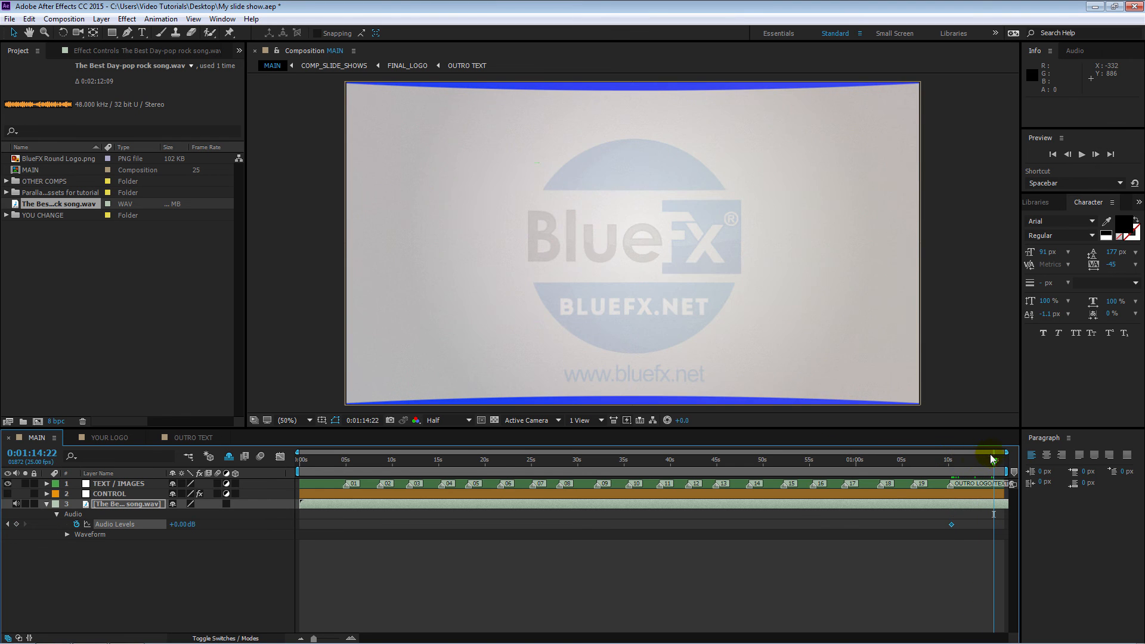
{"action": "left_click", "coordinate": [175, 529]}
{"action": "type", "text": "-48"}
{"action": "key", "text": "Return"}
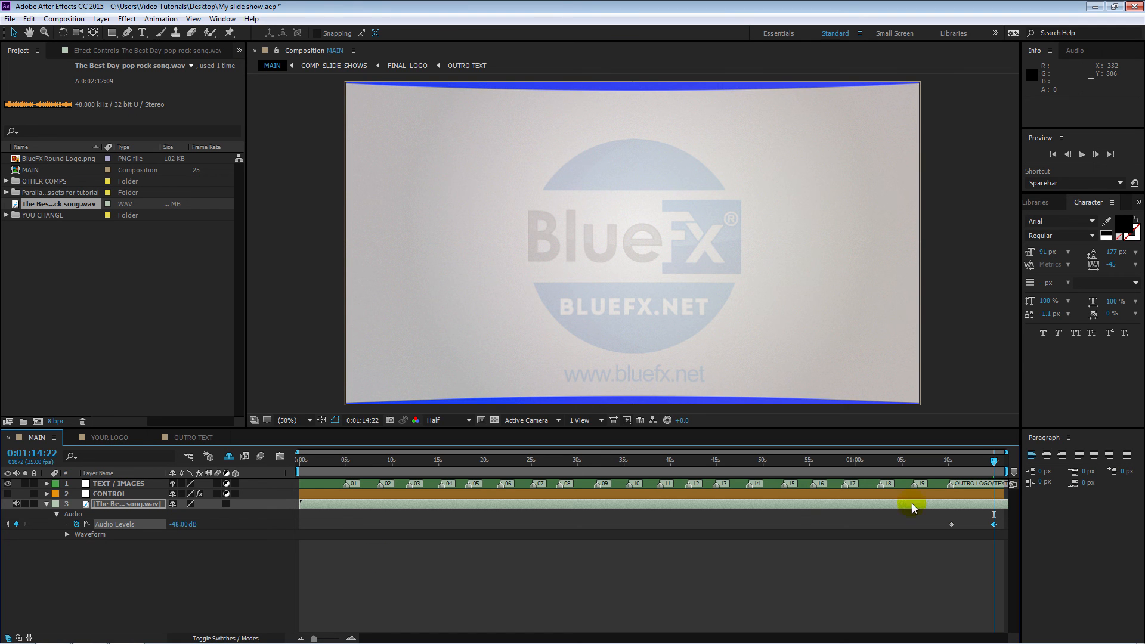
{"action": "mouse_move", "coordinate": [994, 461]}
{"action": "left_mouse_down"}
{"action": "mouse_move", "coordinate": [957, 462]}
{"action": "mouse_move", "coordinate": [996, 459]}
{"action": "left_mouse_up"}
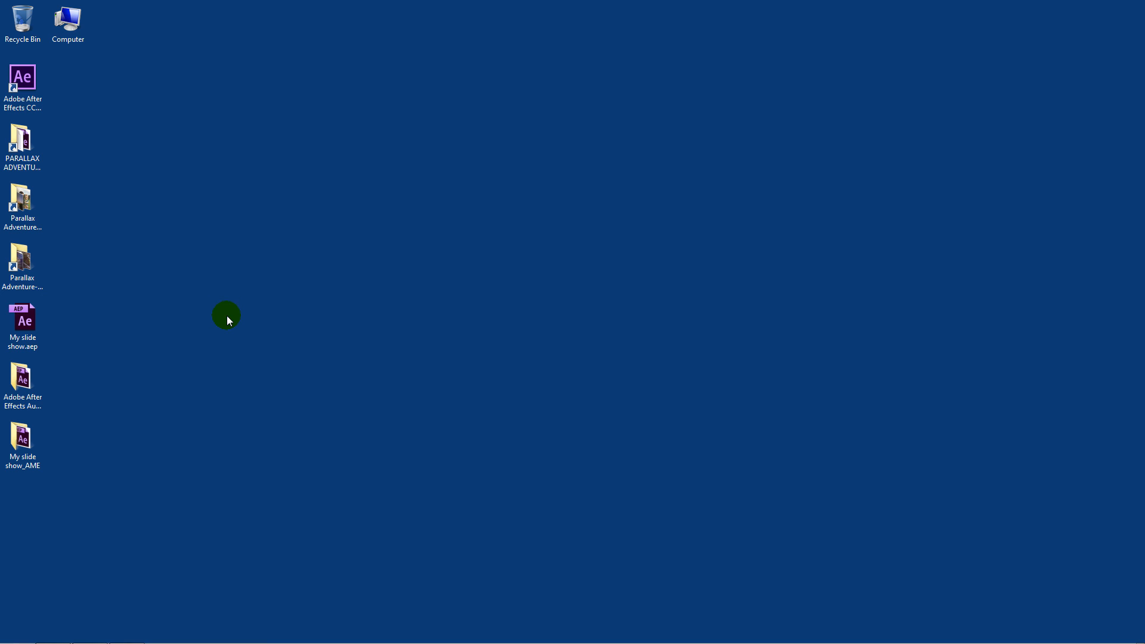
Open the PARALLAX ADVENTURE SLIDE SHOW folder on the desktop and read its readme.txt file.
{"action": "double_click", "coordinate": [36, 143]}
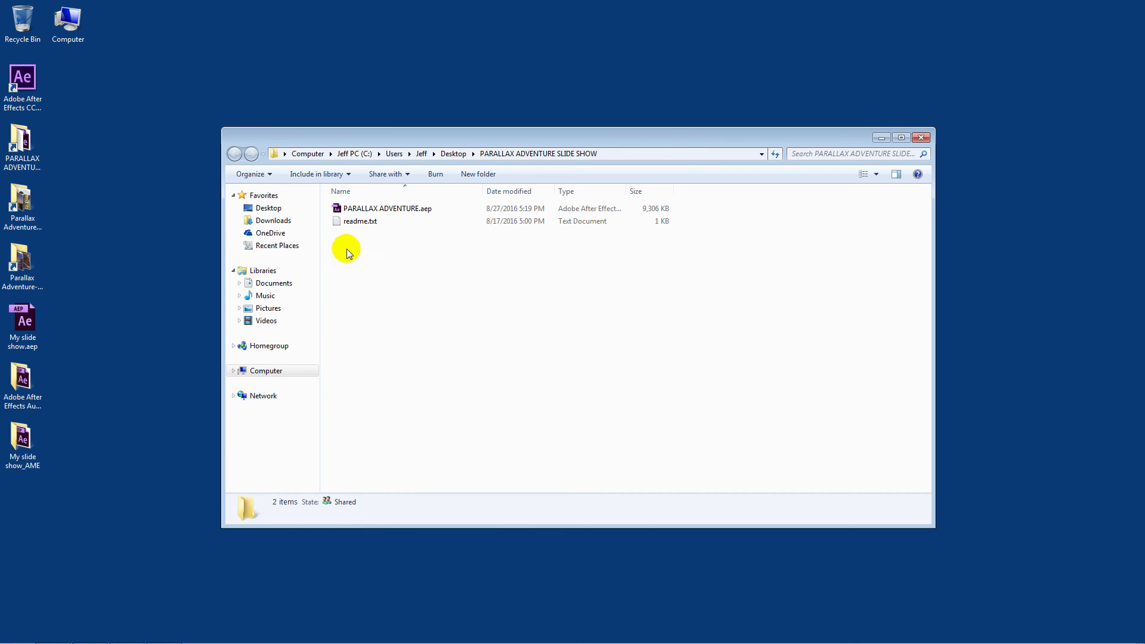
{"action": "double_click", "coordinate": [361, 222]}
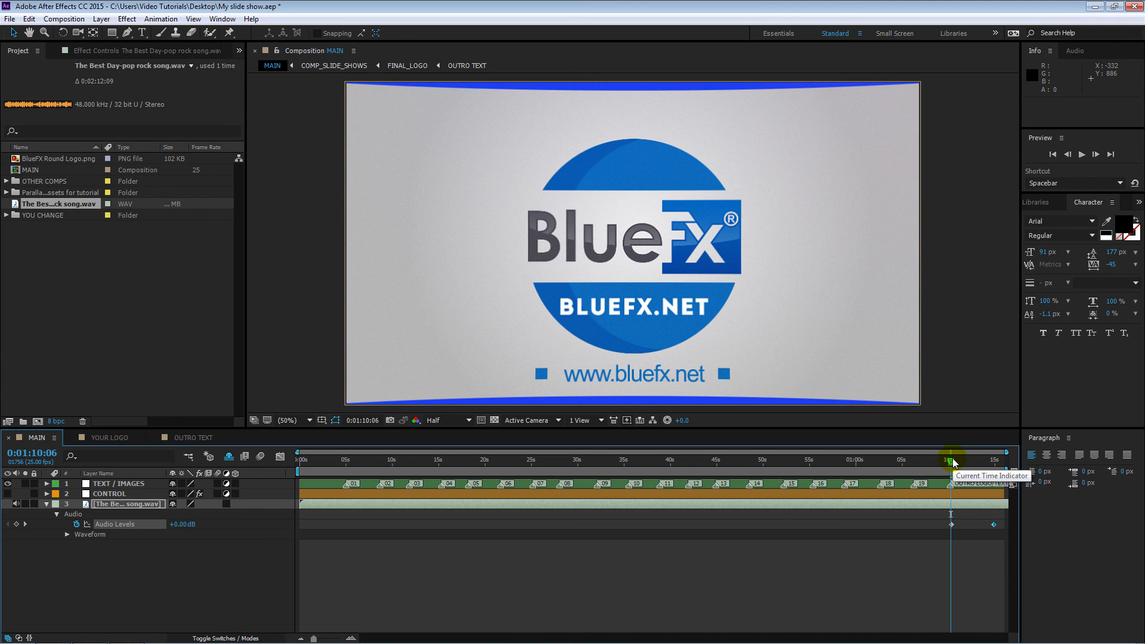
Deselect the music layer and send the MAIN composition to the Adobe Media Encoder queue.
{"action": "left_click", "coordinate": [232, 592]}
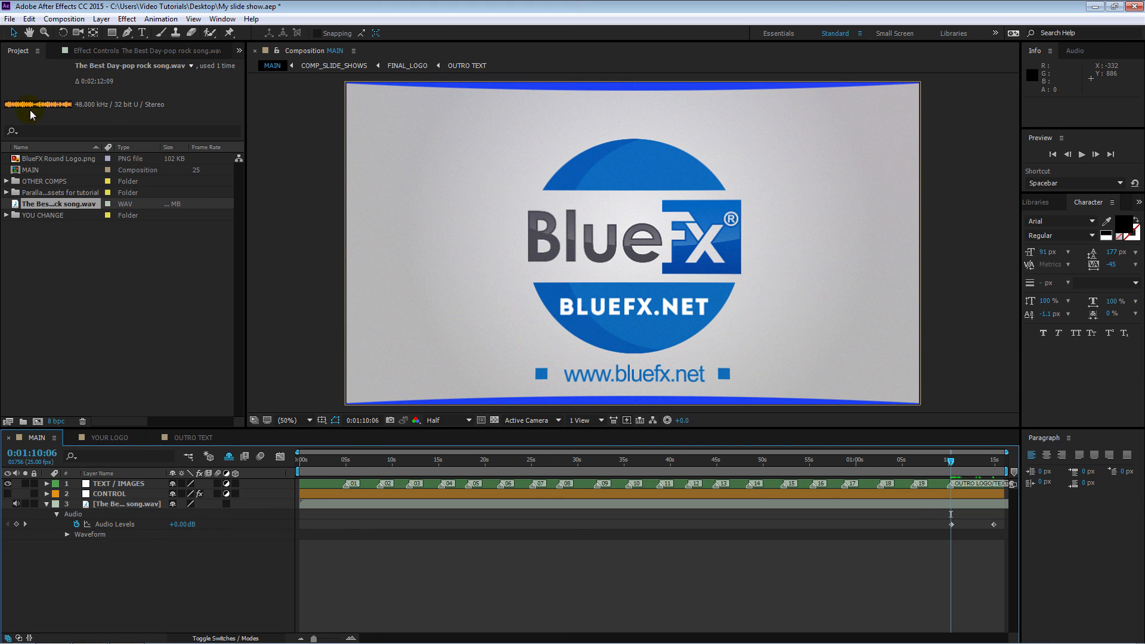
{"action": "left_click", "coordinate": [59, 19]}
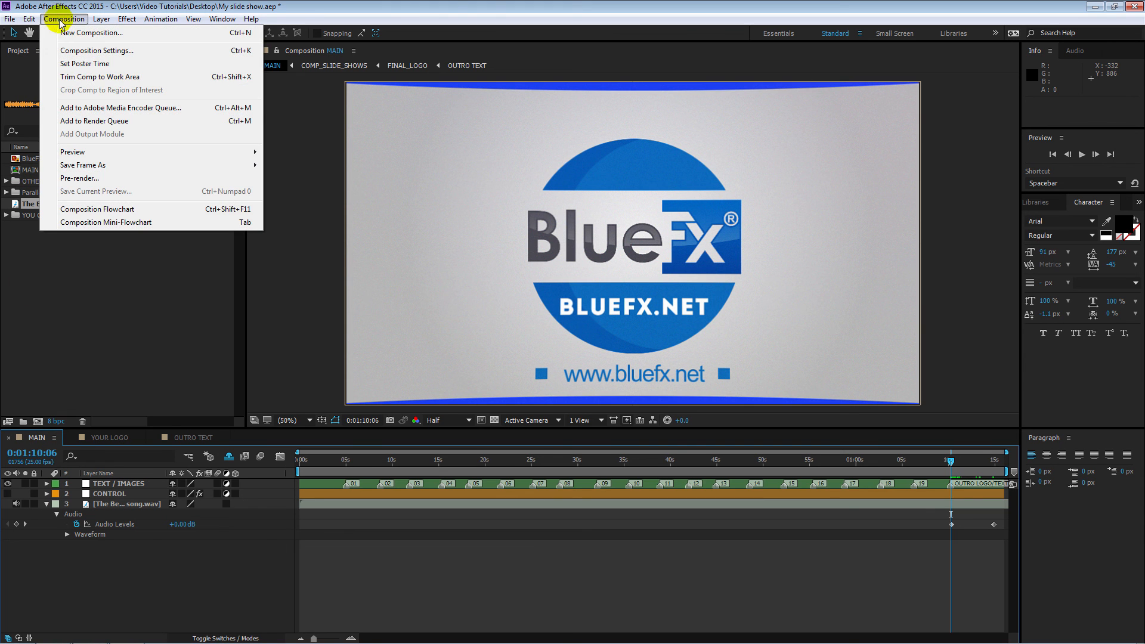
{"action": "left_click", "coordinate": [108, 109]}
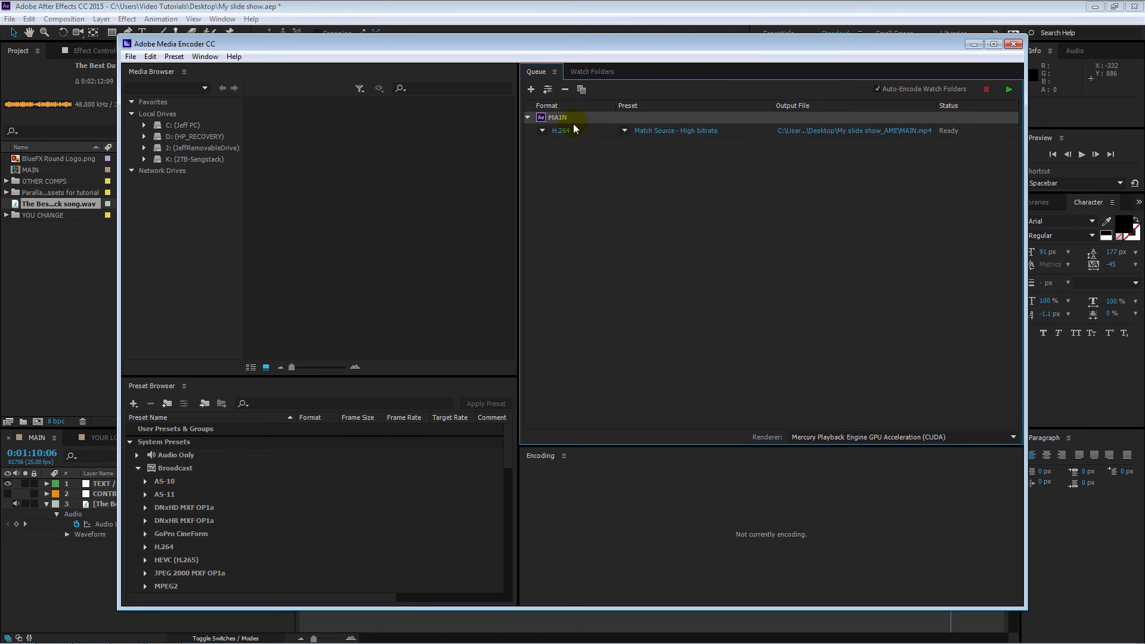
Set the queued MAIN composition's format to H.264 and its preset to Match Source - High bitrate.
{"action": "left_click", "coordinate": [542, 130]}
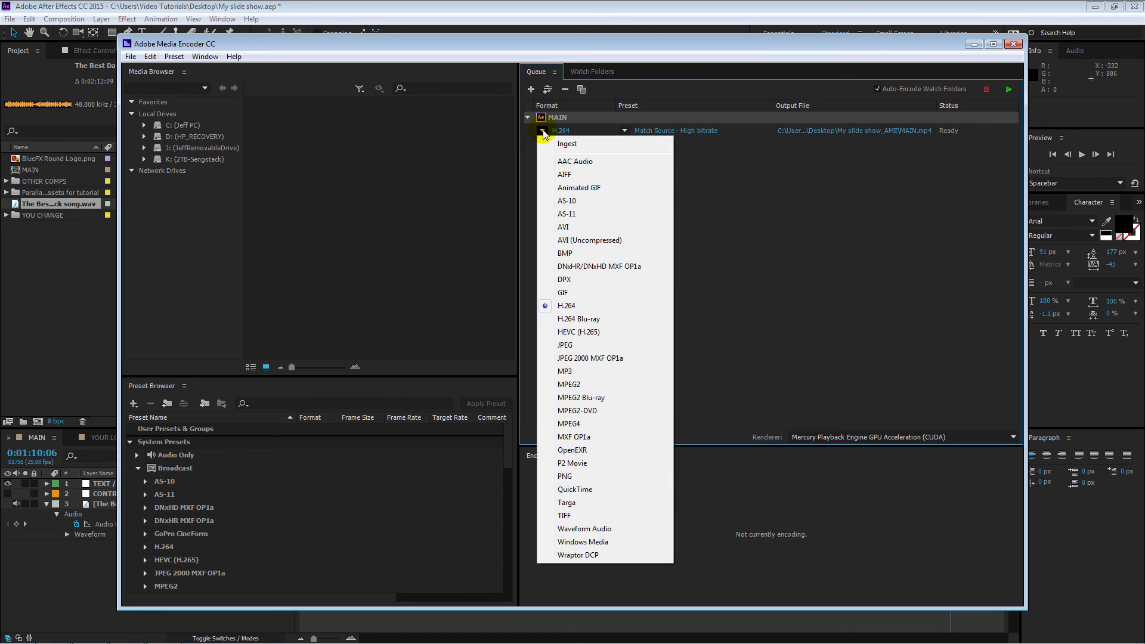
{"action": "left_click", "coordinate": [586, 306]}
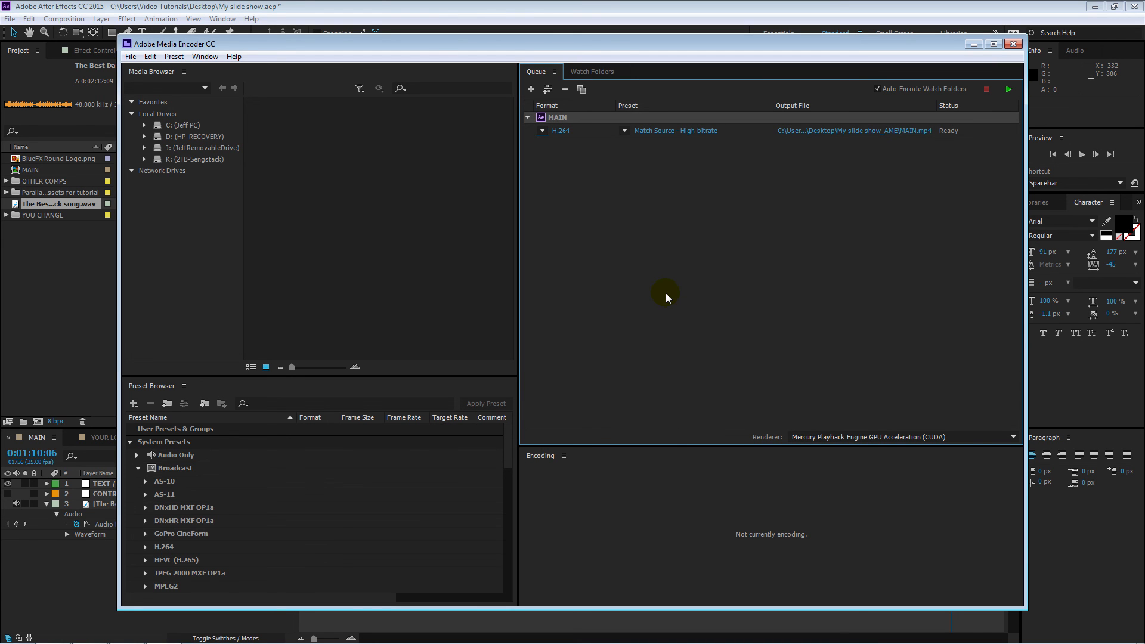
{"action": "left_click", "coordinate": [625, 131]}
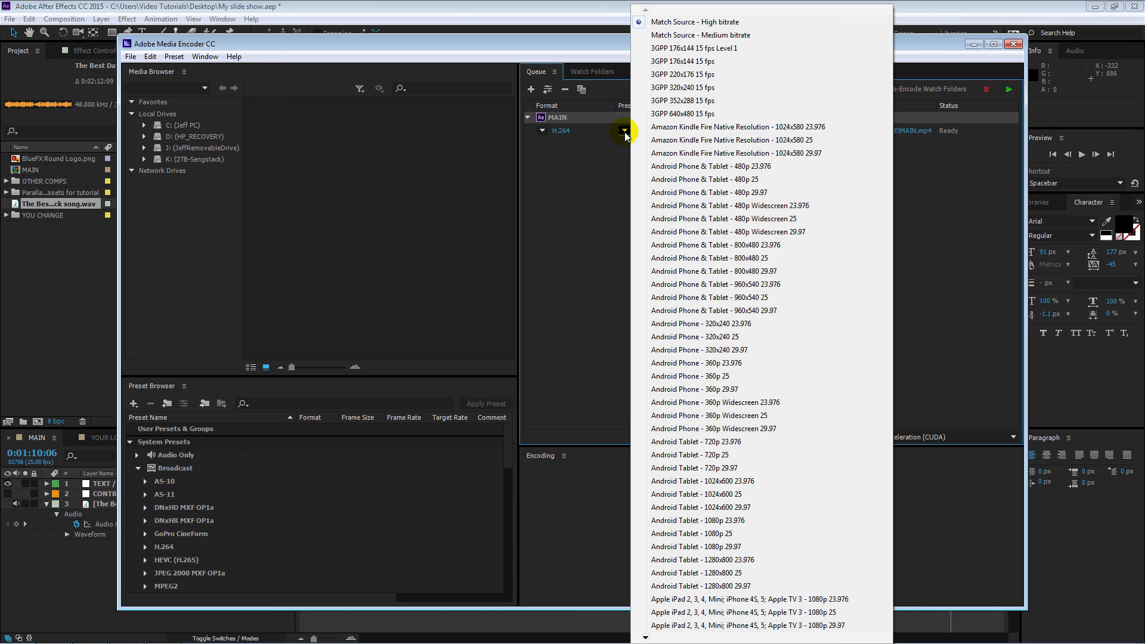
{"action": "left_click", "coordinate": [686, 22]}
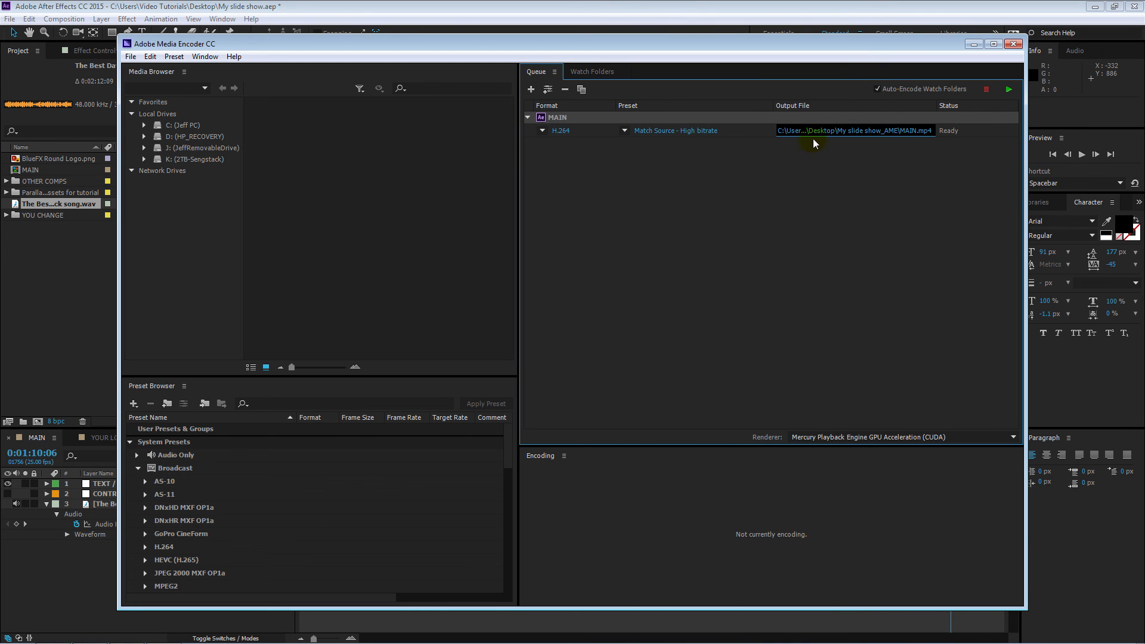
Set the output file to My slide show.mp4 on the Desktop and close Adobe Media Encoder.
{"action": "left_click", "coordinate": [814, 131]}
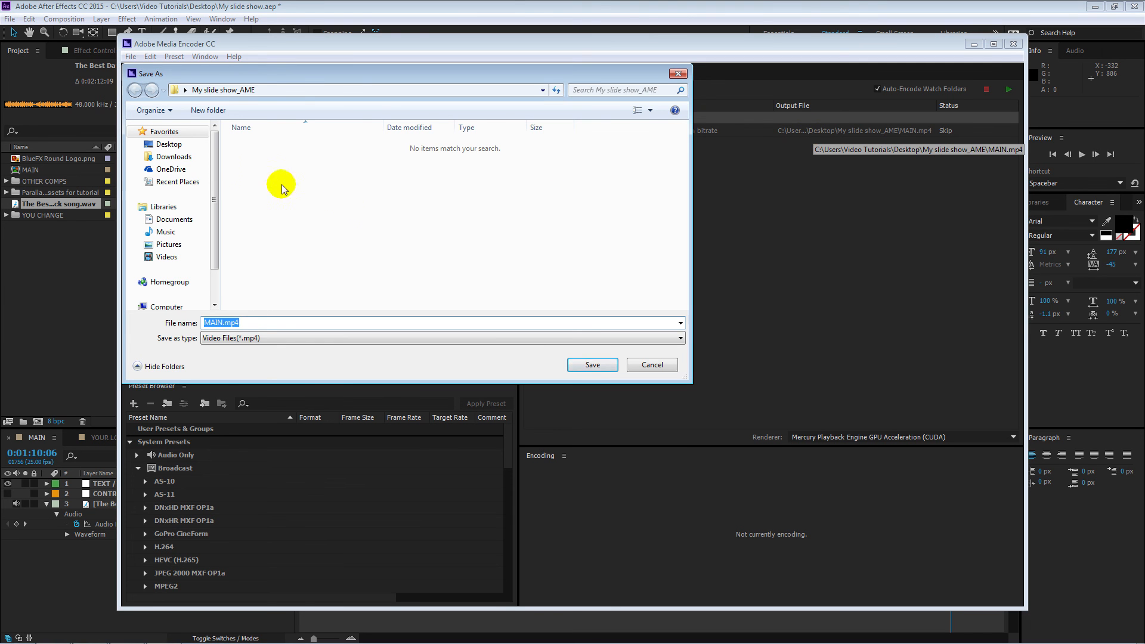
{"action": "left_click", "coordinate": [179, 146]}
{"action": "double_click", "coordinate": [222, 322]}
{"action": "type", "text": "My slide show"}
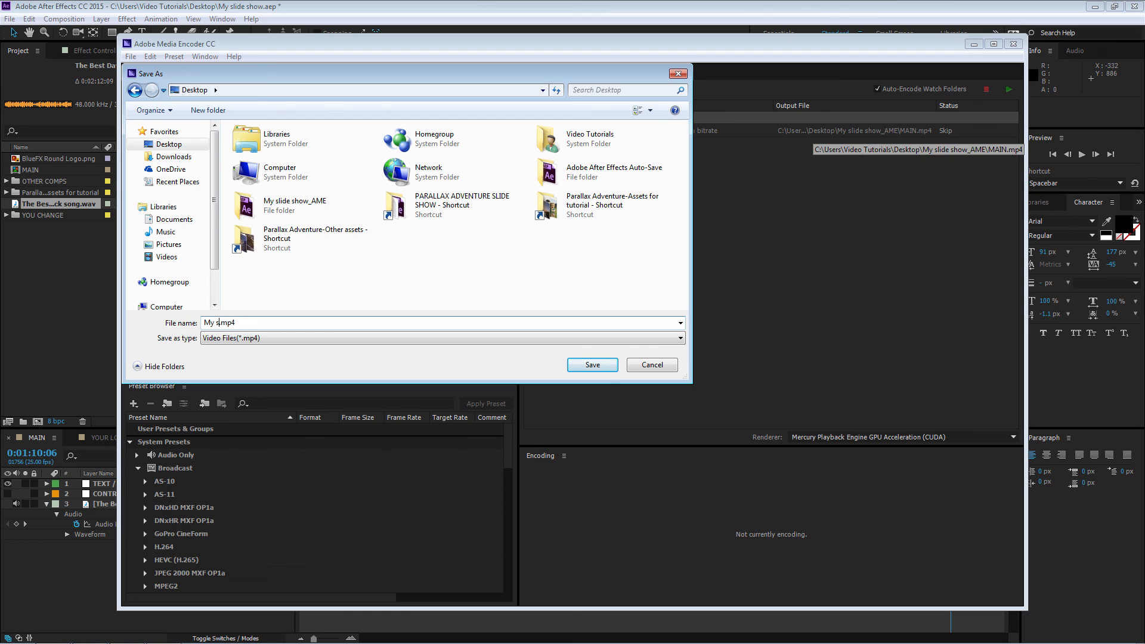
{"action": "left_click", "coordinate": [609, 366]}
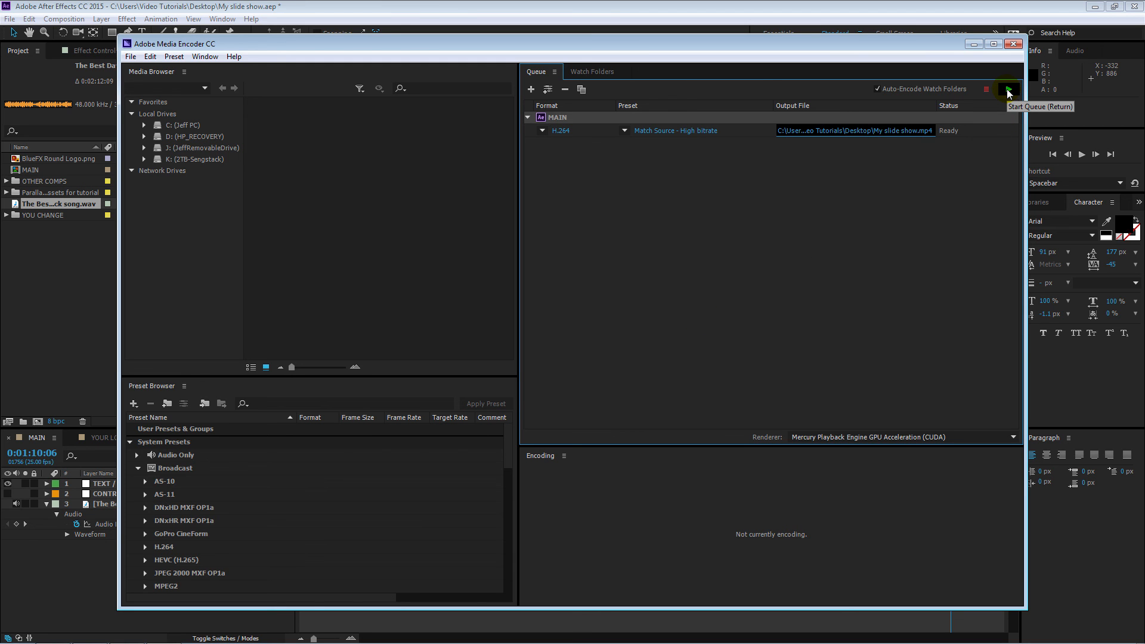
{"action": "left_click", "coordinate": [1014, 43]}
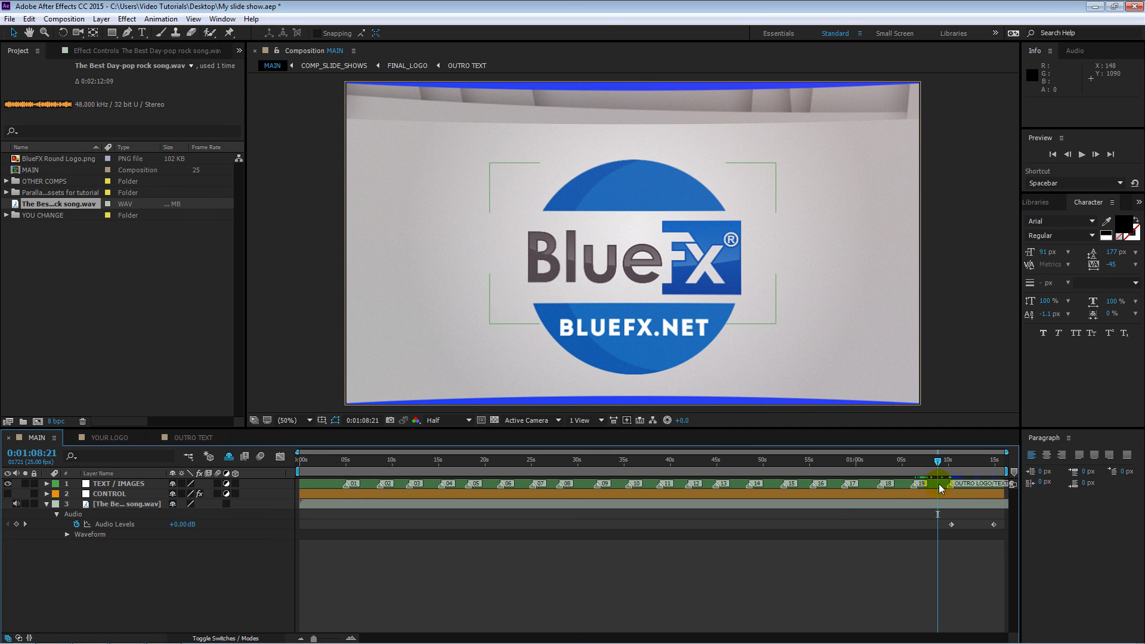
Set the start of MAIN's work area to 0:01:00:12 and the current time to 0:01:01:03.
{"action": "left_click", "coordinate": [891, 486]}
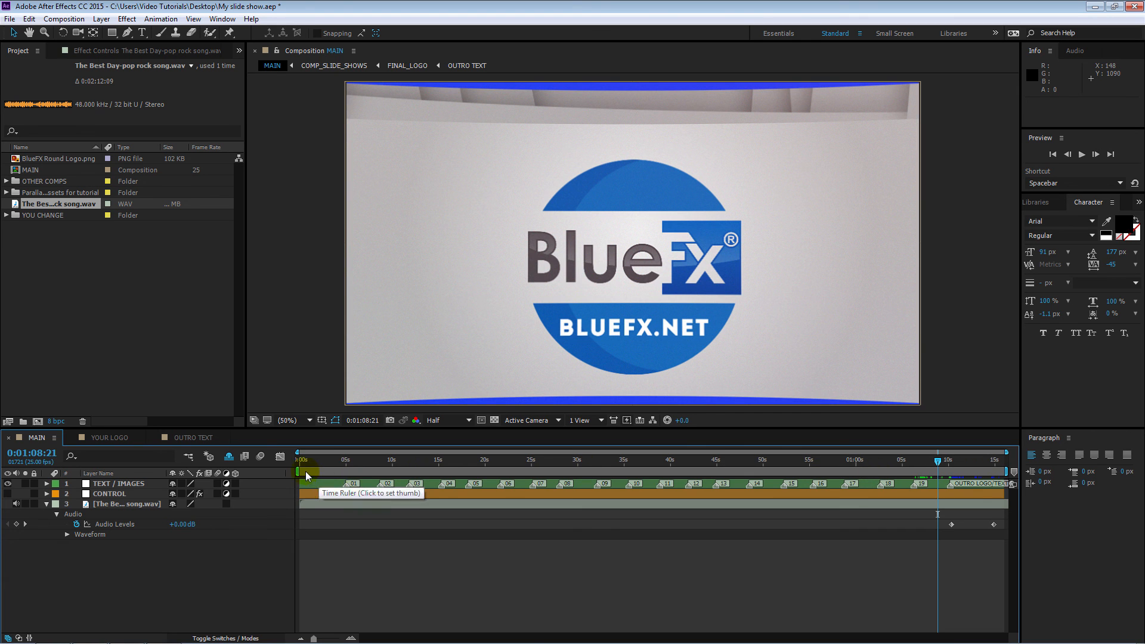
{"action": "left_click_drag", "start_coordinate": [297, 472], "coordinate": [863, 492]}
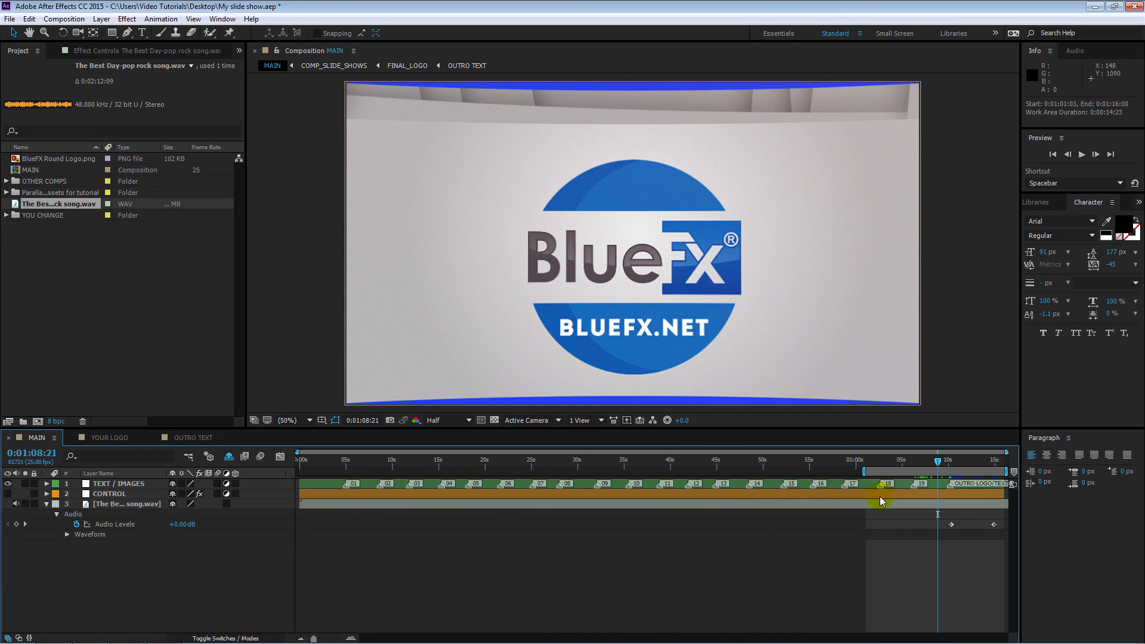
{"action": "left_click_drag", "start_coordinate": [952, 470], "coordinate": [869, 478]}
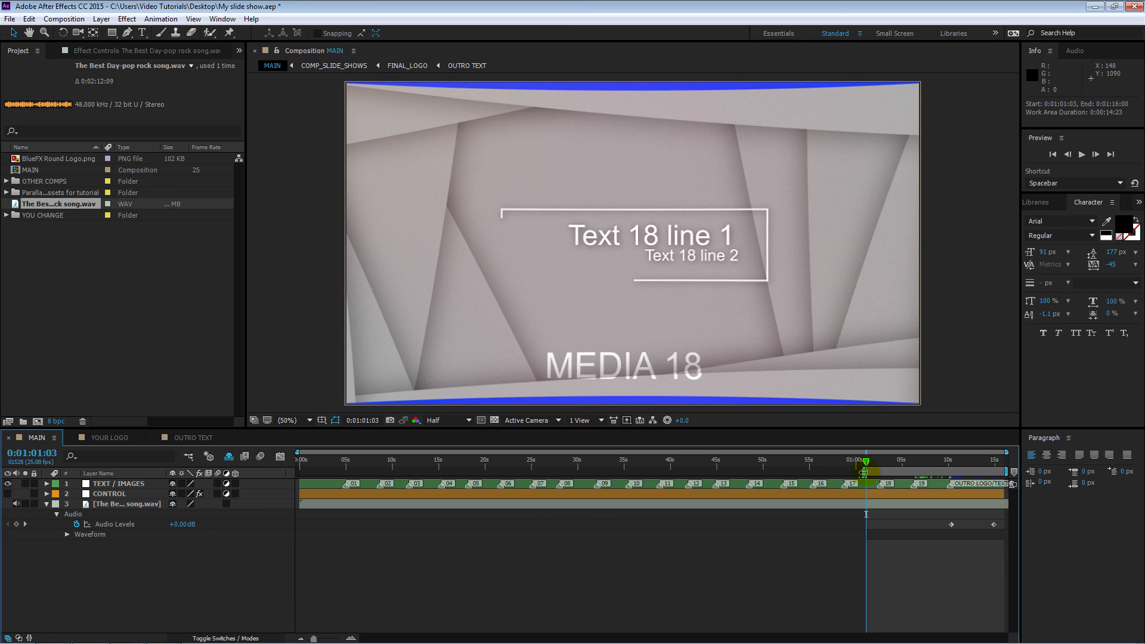
{"action": "left_click_drag", "start_coordinate": [863, 472], "coordinate": [857, 471]}
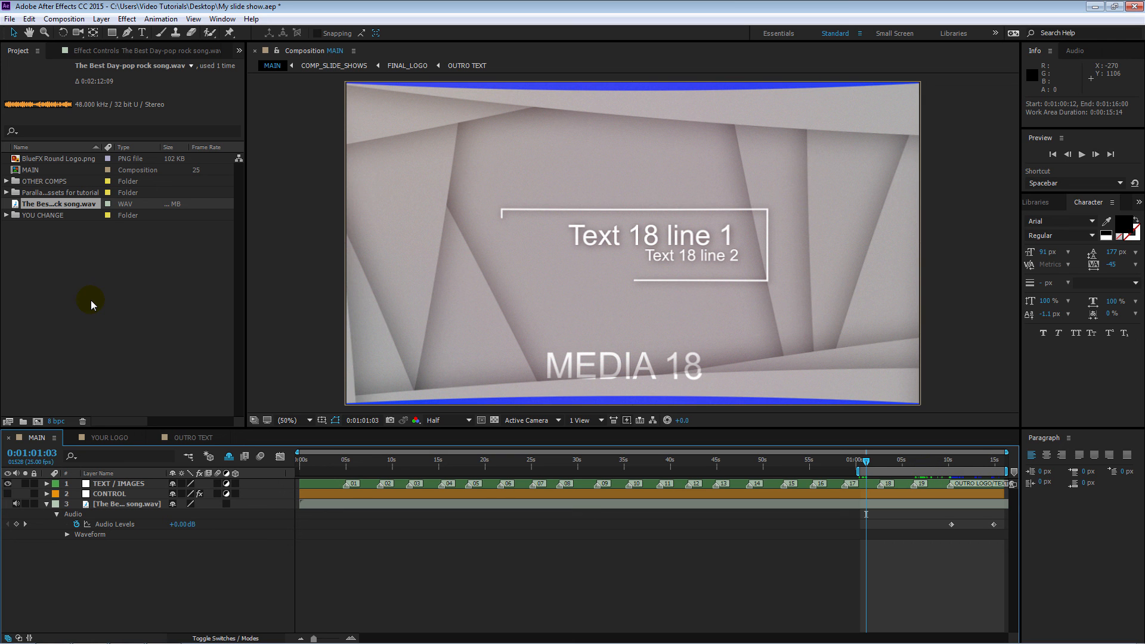
Close the My slide show.aep project without saving the changes.
{"action": "left_click", "coordinate": [10, 19]}
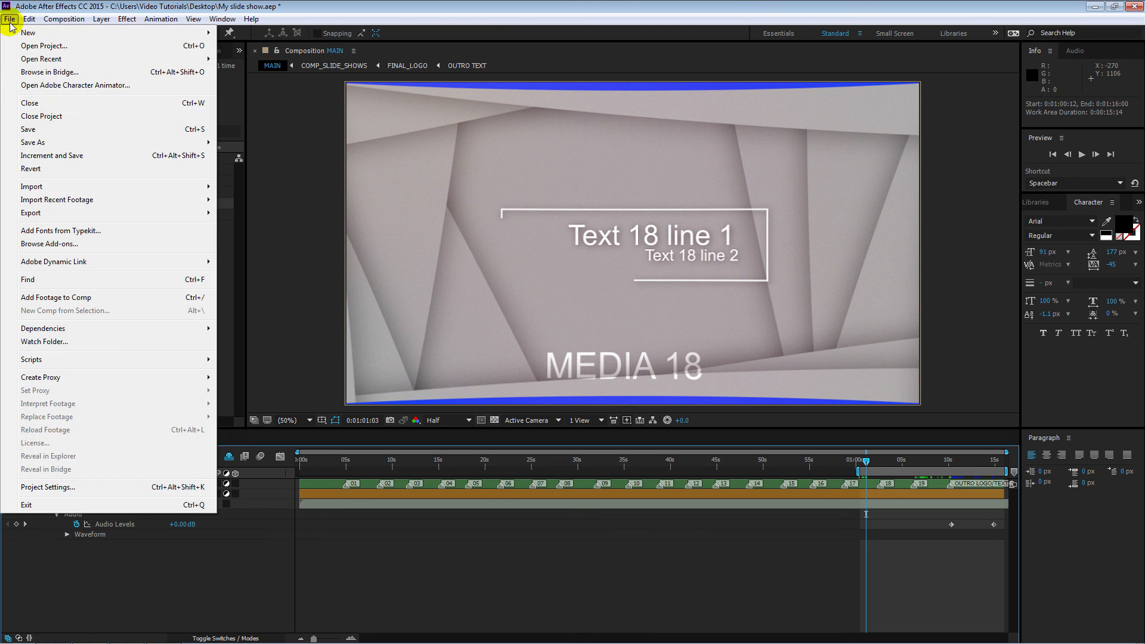
{"action": "left_click", "coordinate": [53, 115]}
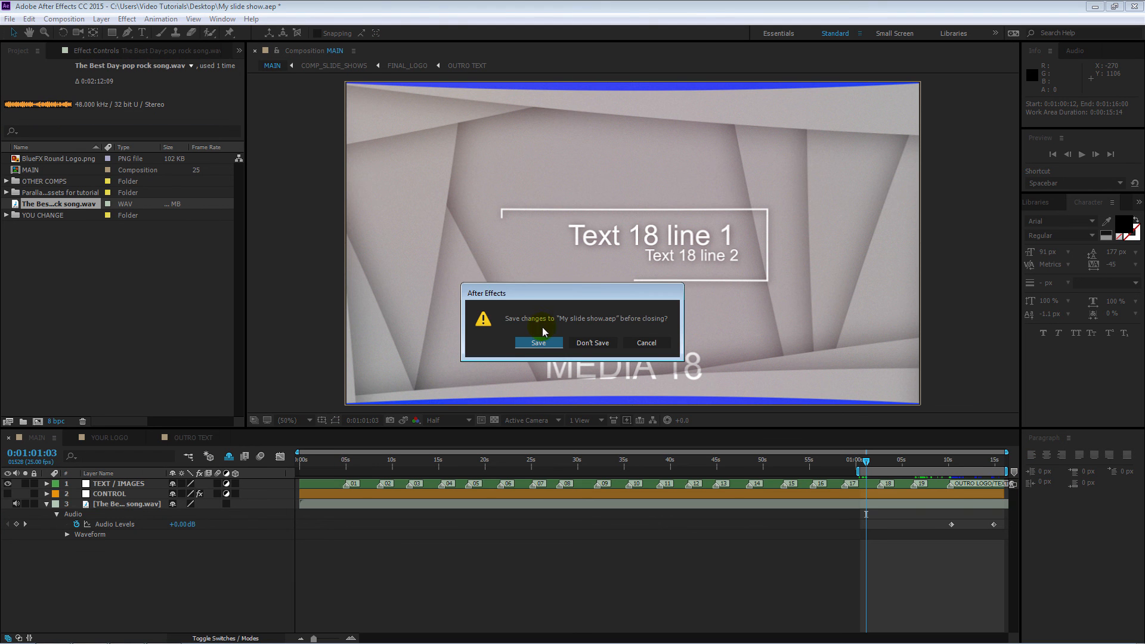
{"action": "left_click", "coordinate": [577, 342]}
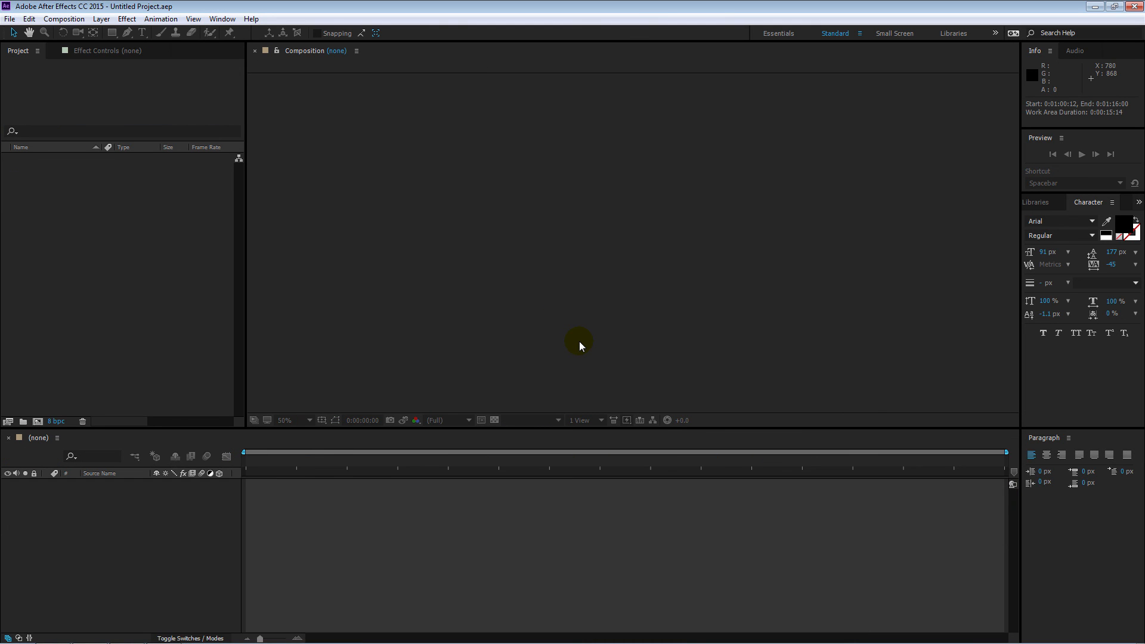
Import Parallax Adventure example-part-1.mp4 and Parallax Adventure example-part-2.mp4 as footage.
{"action": "double_click", "coordinate": [120, 281]}
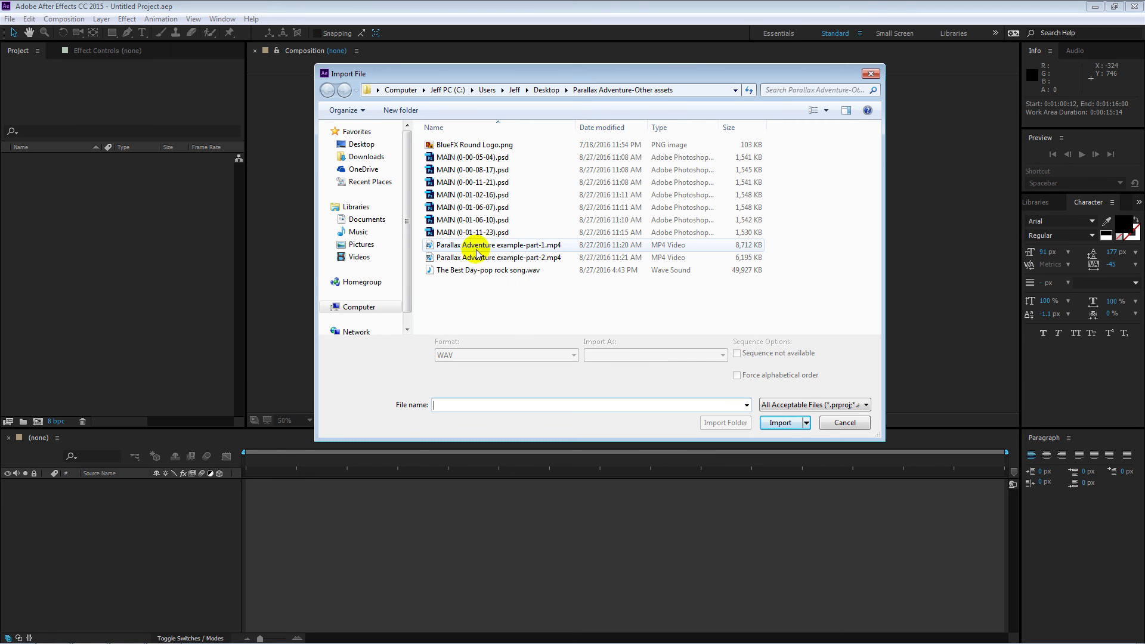
{"action": "left_click", "coordinate": [503, 250]}
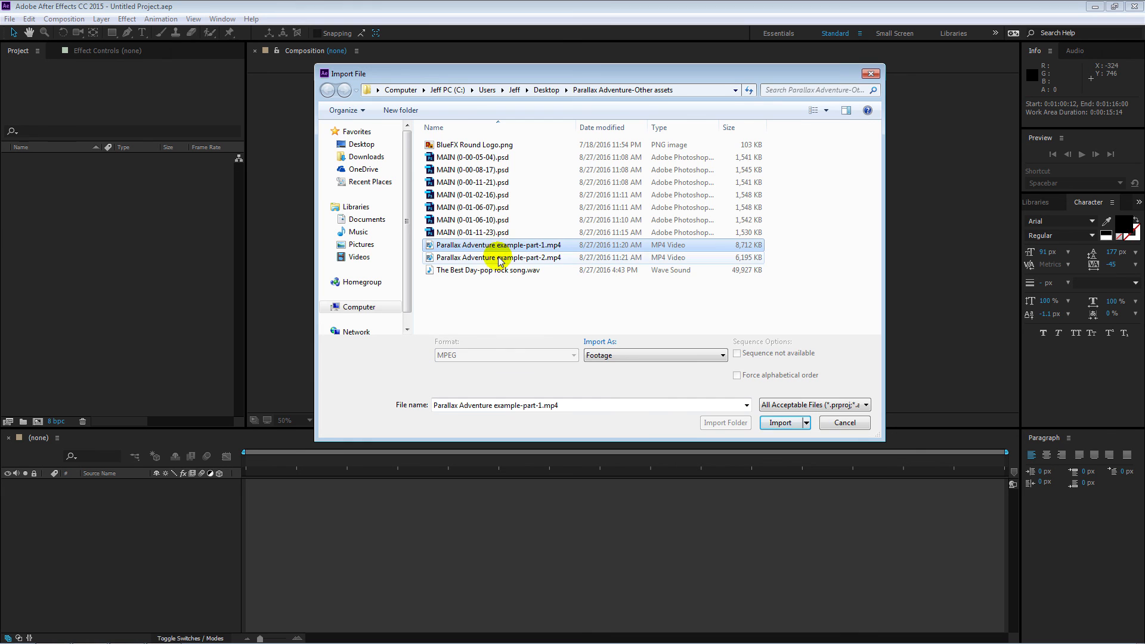
{"action": "left_click", "coordinate": [501, 258], "text": "shift"}
{"action": "left_click", "coordinate": [775, 425]}
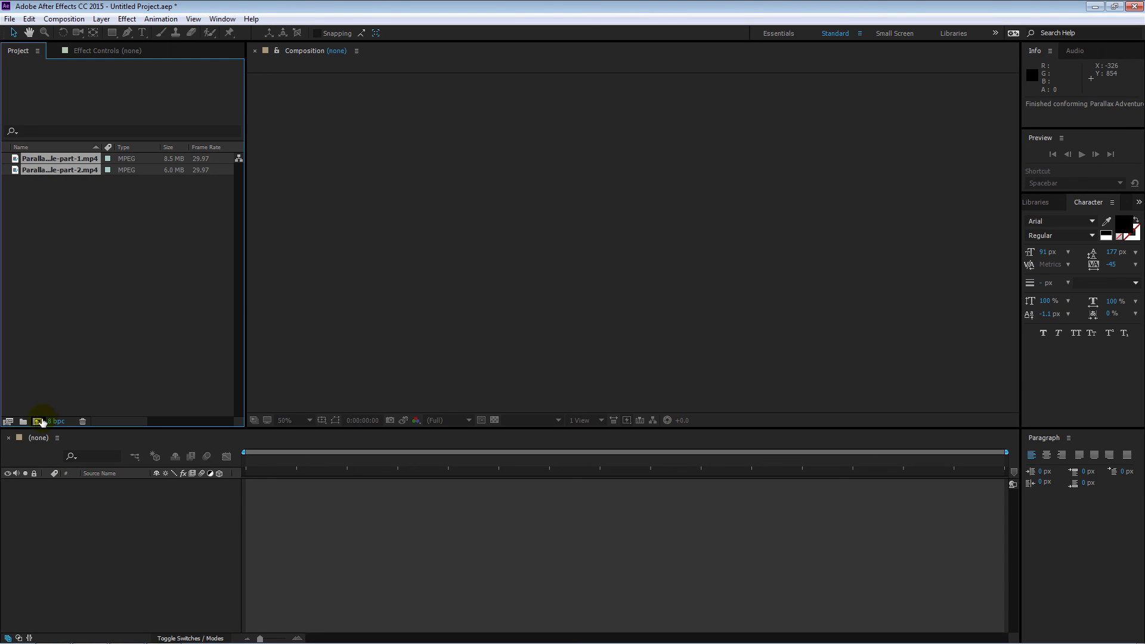
Create a single composition from both clips, with sequenced layers, a 0:00:01:00 overlap and the Dissolve Front Layer transition.
{"action": "left_click", "coordinate": [54, 260]}
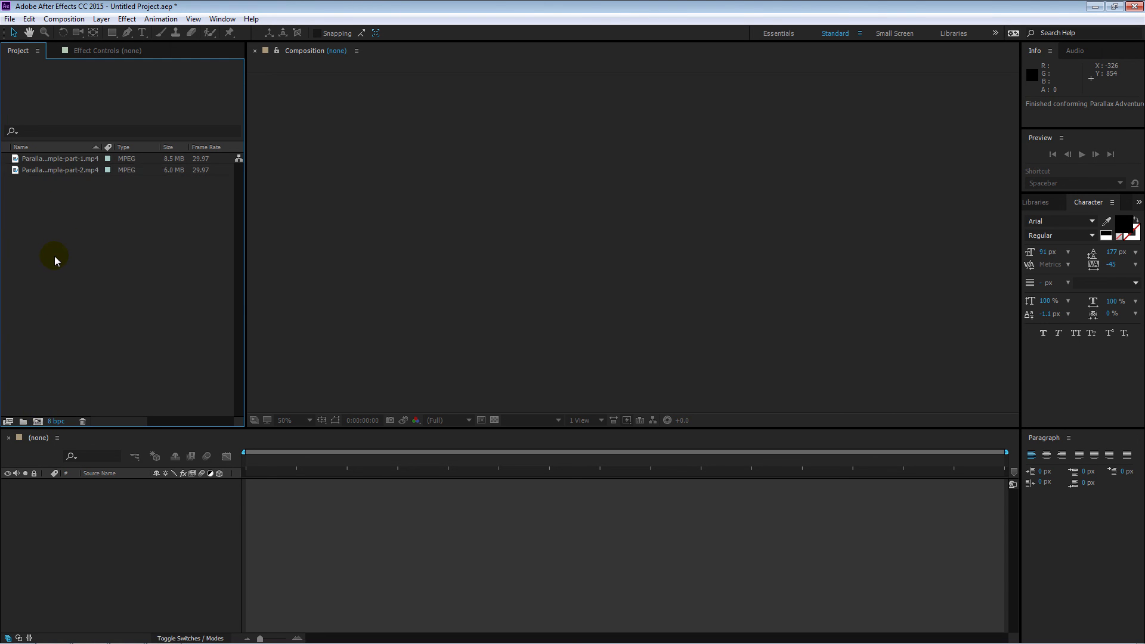
{"action": "left_click", "coordinate": [50, 159]}
{"action": "left_click", "coordinate": [47, 172], "text": "shift"}
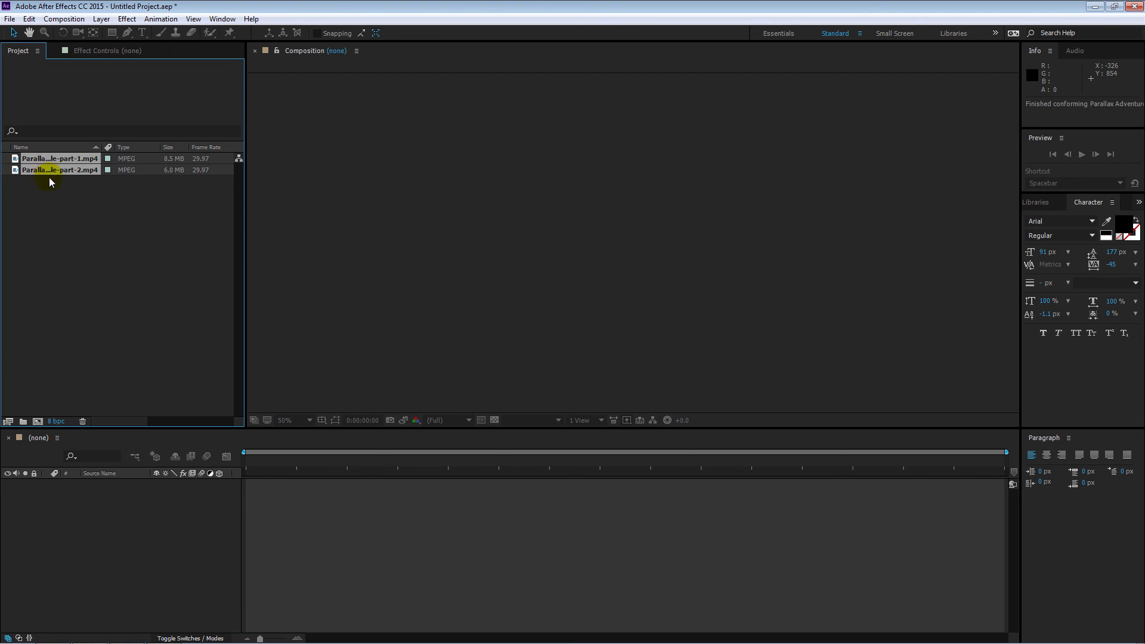
{"action": "left_click_drag", "start_coordinate": [26, 160], "coordinate": [38, 422]}
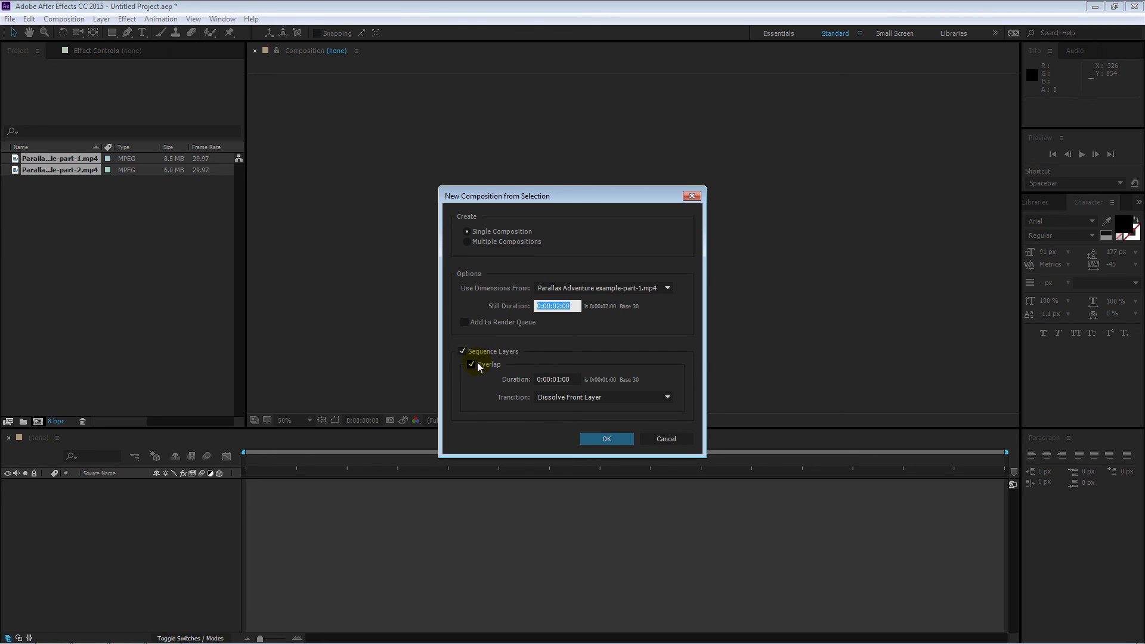
{"action": "left_click", "coordinate": [600, 436]}
Preview the combined composition through the dissolve between the two clips and on to 0;00;32;08.
{"action": "left_click_drag", "start_coordinate": [246, 459], "coordinate": [628, 449]}
{"action": "key", "text": "space"}
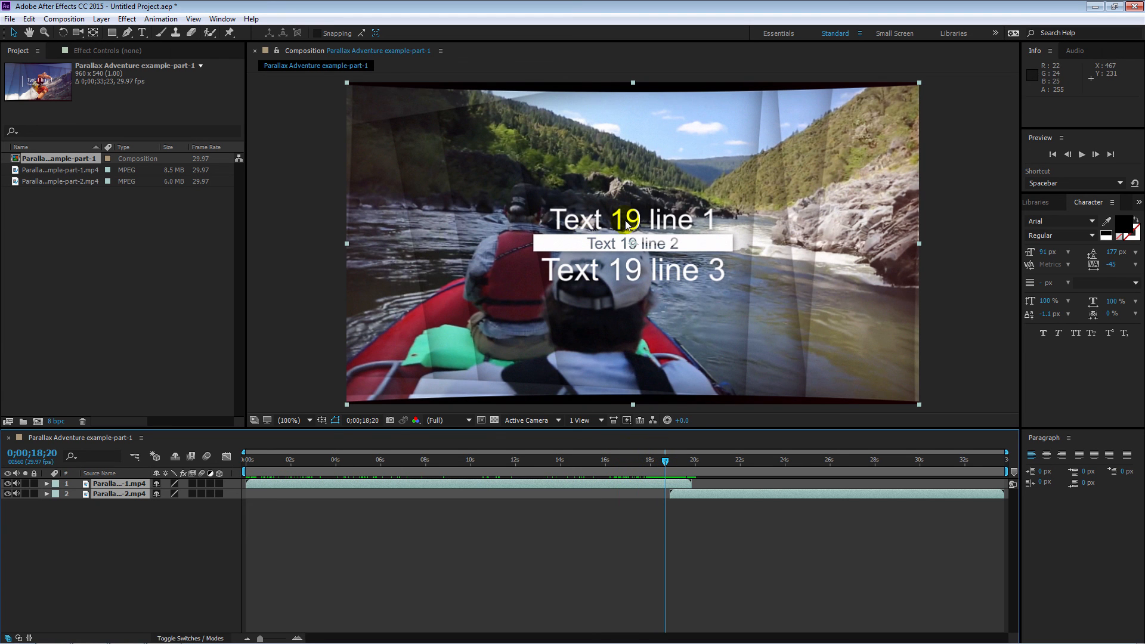
{"action": "left_click", "coordinate": [672, 465]}
{"action": "left_click_drag", "start_coordinate": [674, 467], "coordinate": [973, 464]}
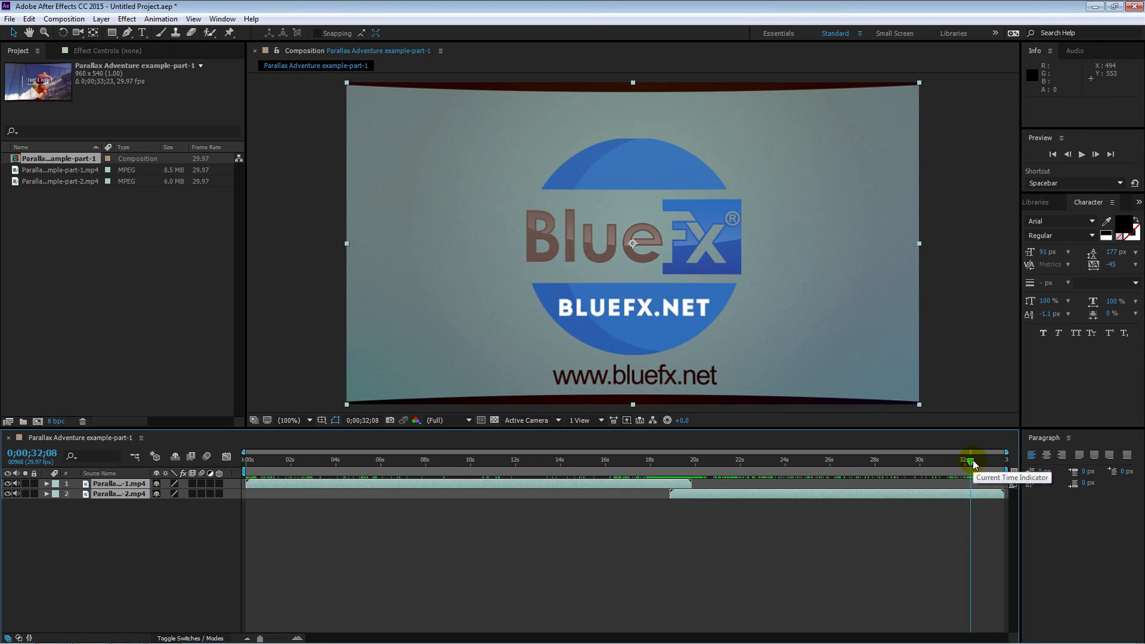